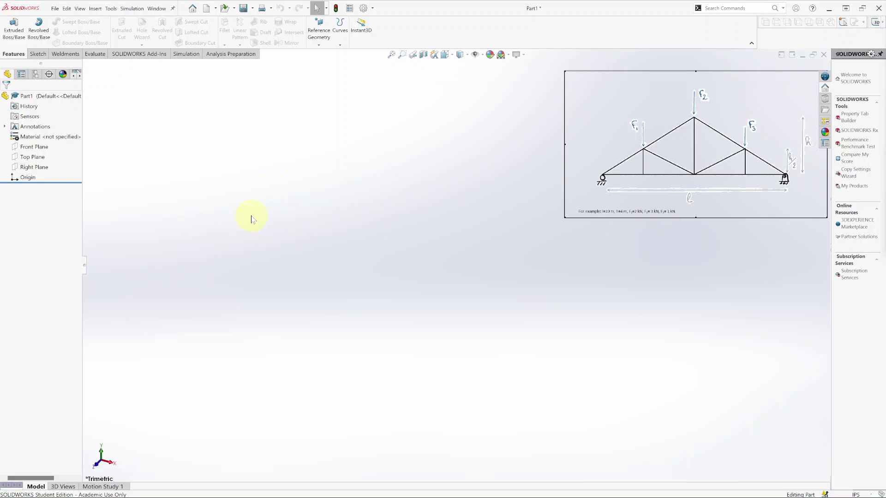
# - Save the part as Truss1 in the Truss Analysis folder inside ASEE
pyautogui.click(54, 9)
pyautogui.click(71, 115)
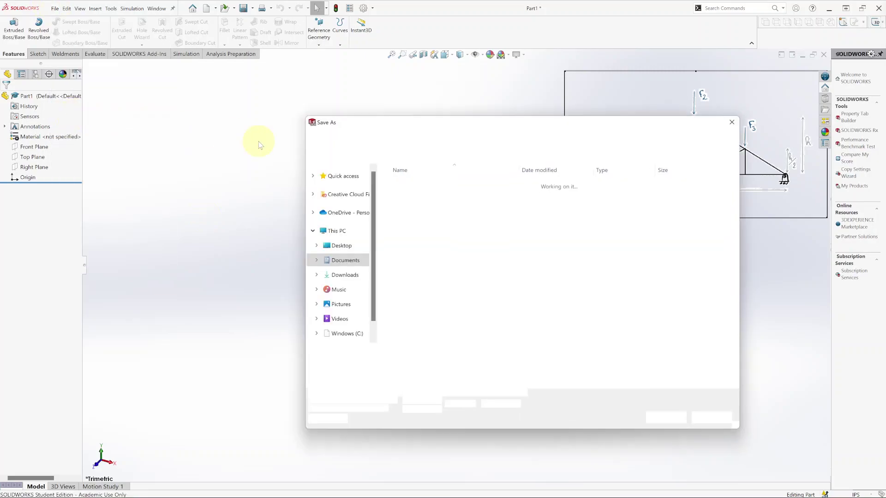
pyautogui.click(456, 138)
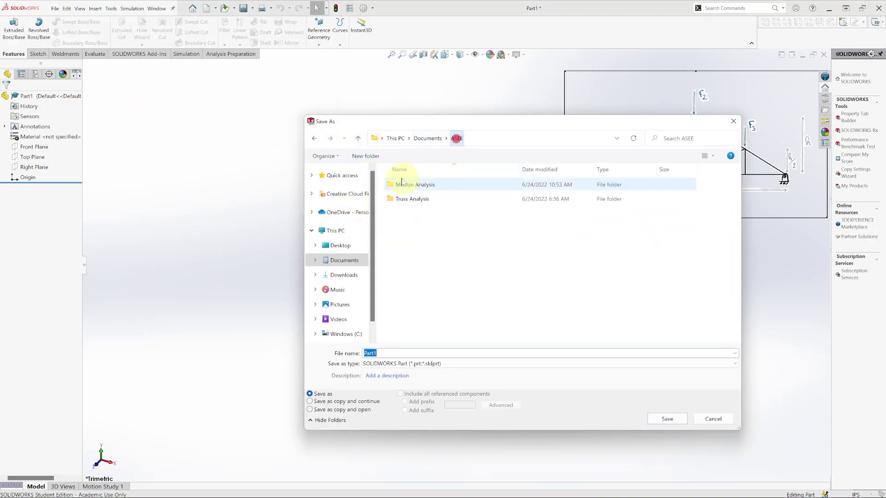
pyautogui.doubleClick(408, 199)
pyautogui.click(384, 355)
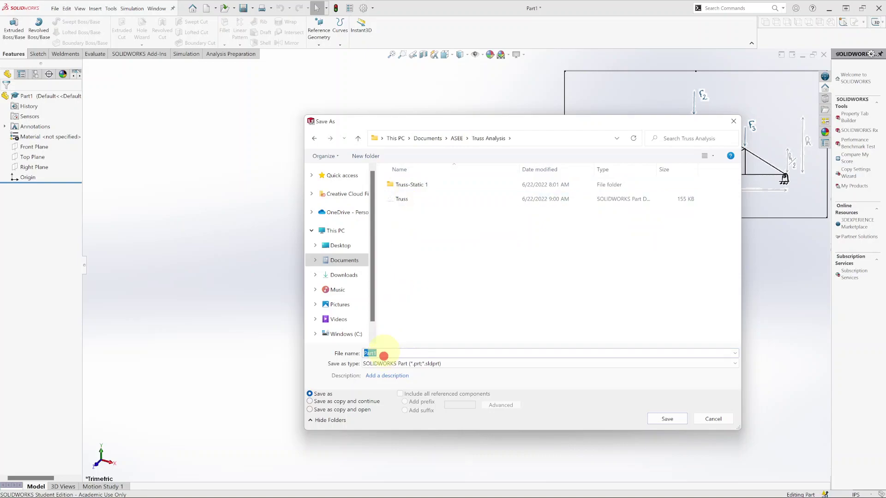
pyautogui.write('Truss1')
pyautogui.press('Return')
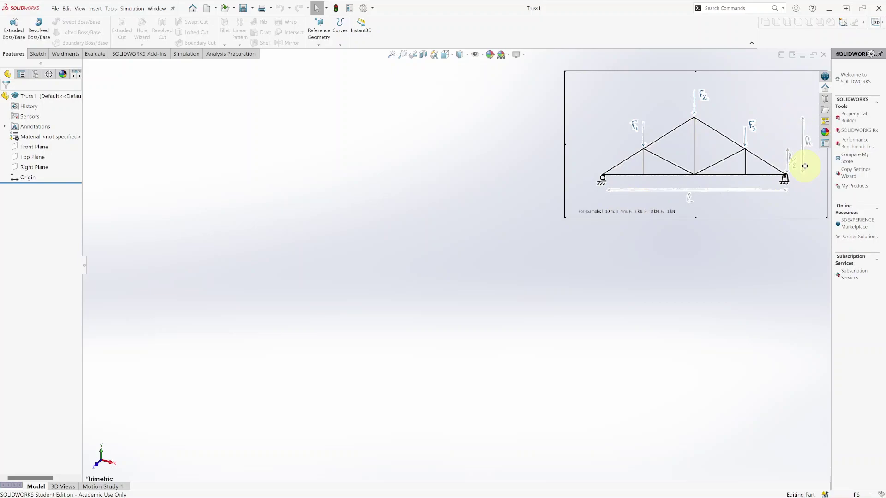
# - Define a global variable named Length with the value 10 in the part's equations
pyautogui.click(110, 9)
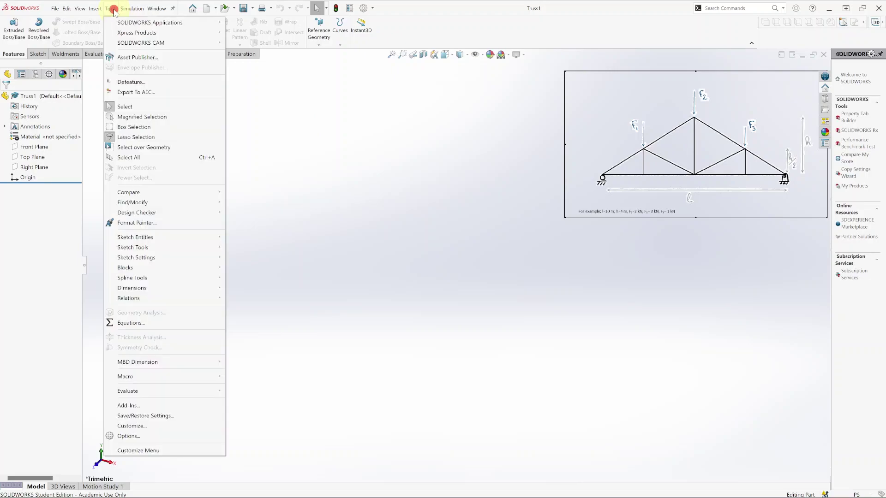
pyautogui.click(132, 323)
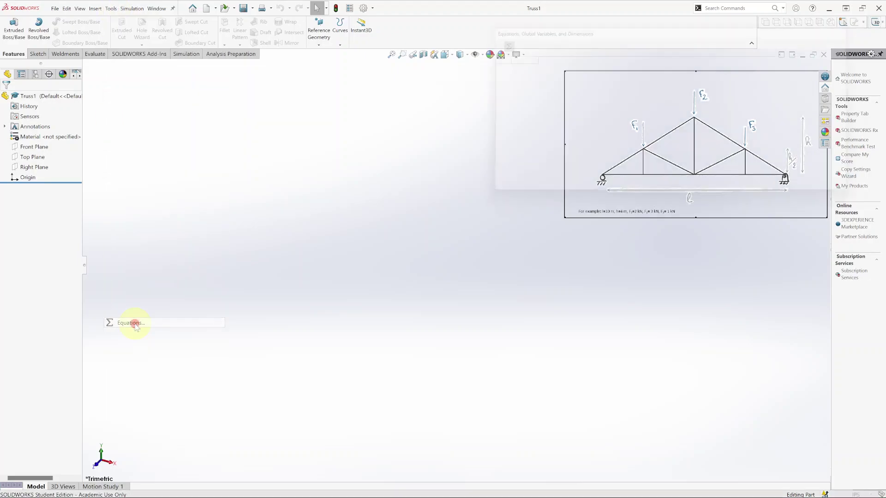
pyautogui.moveTo(616, 30); pyautogui.dragTo(428, 243)
pyautogui.click(347, 292)
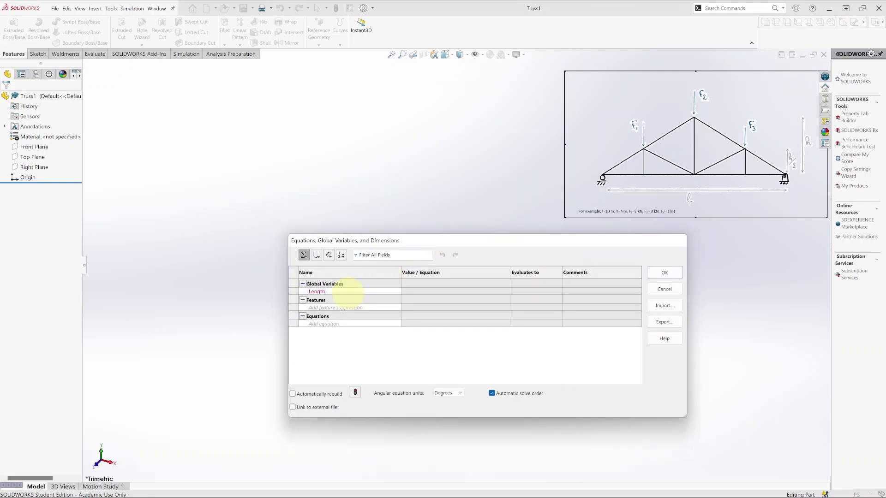
pyautogui.write('Length')
pyautogui.click(436, 291)
pyautogui.write('=10')
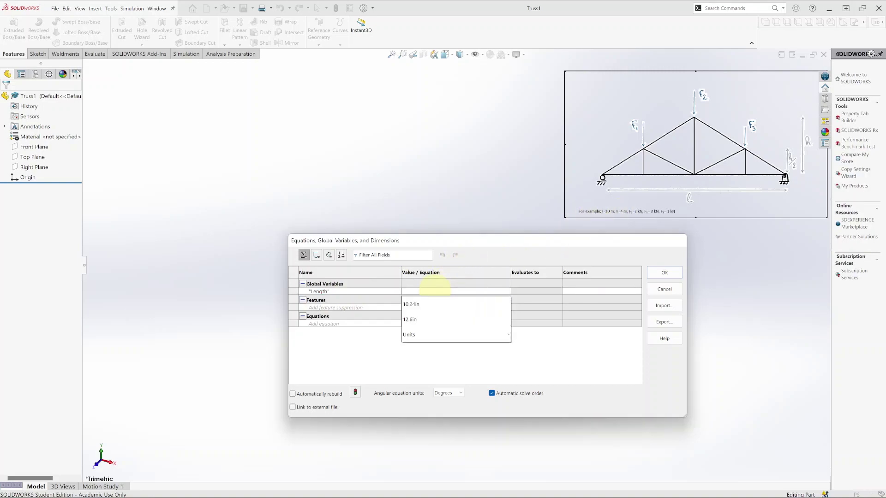
pyautogui.press('Return')
# - Add a second global variable named Height with the value 4 and accept the equations
pyautogui.click(346, 297)
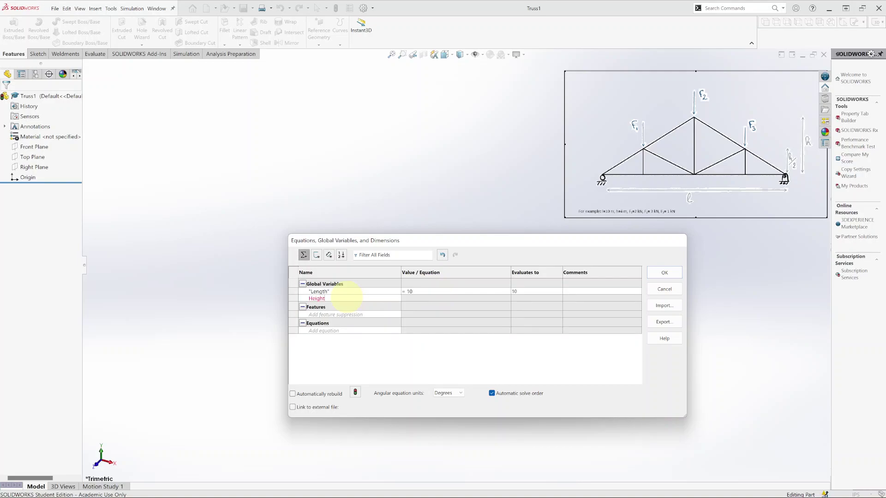
pyautogui.click(408, 298)
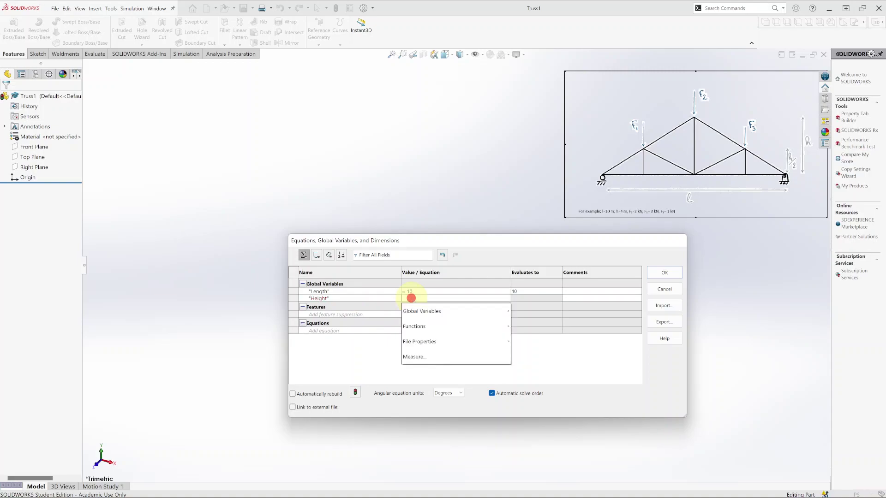
pyautogui.write('=4')
pyautogui.press('Return')
pyautogui.click(670, 270)
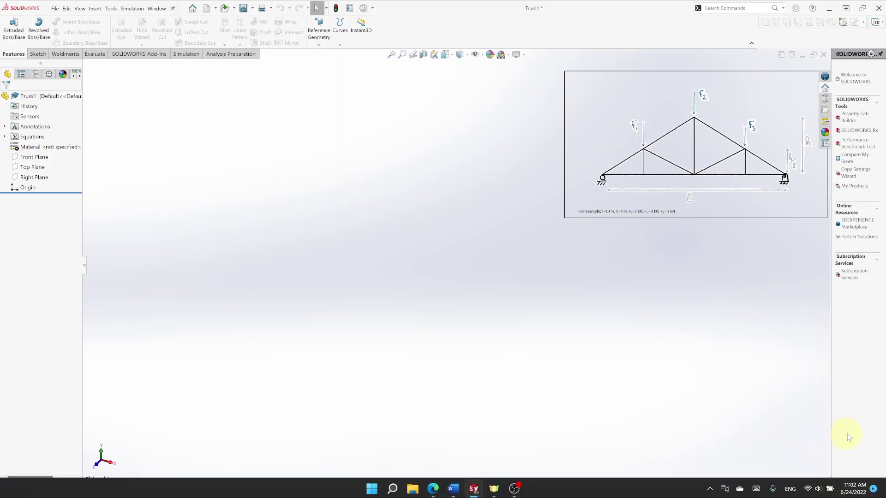
# - Set the document units to MKS (meter, kilogram, second) and assign ASTM A36 Steel as the part's material
pyautogui.click(872, 494)
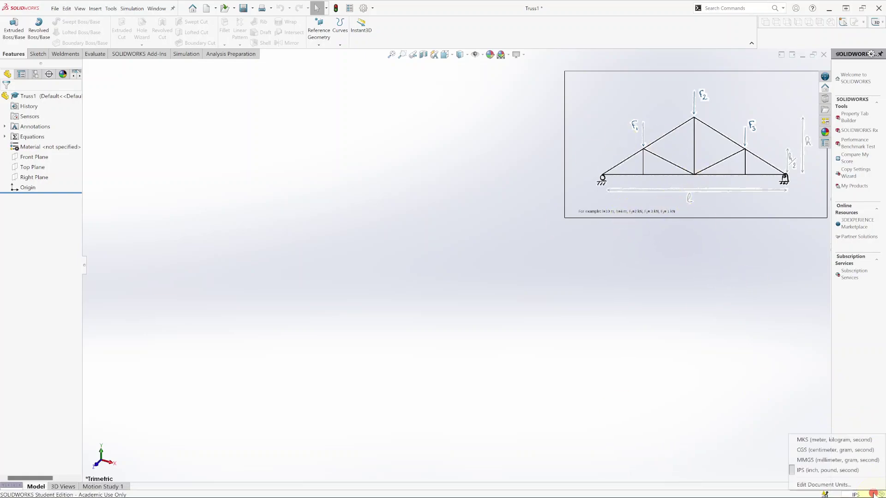
pyautogui.click(818, 441)
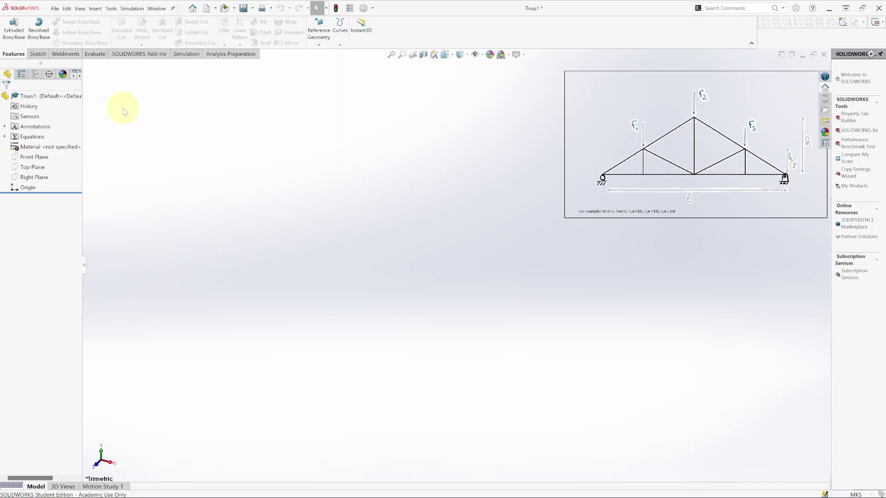
pyautogui.rightClick(61, 149)
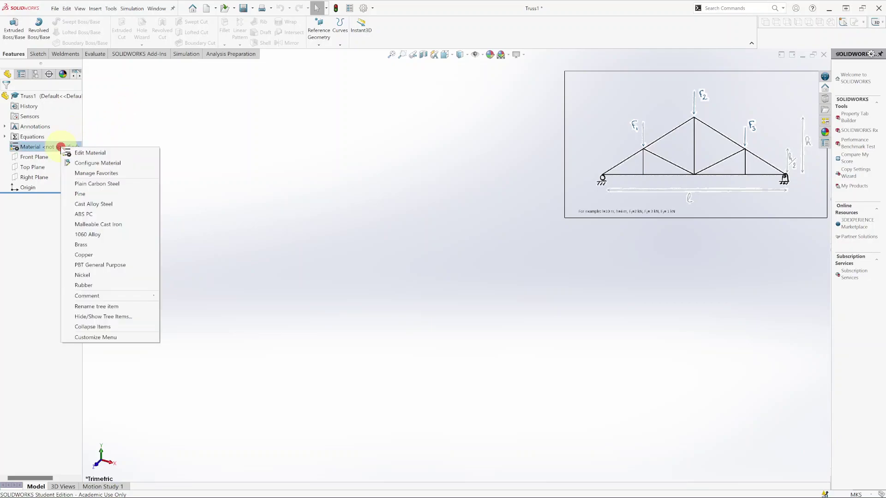
pyautogui.click(92, 153)
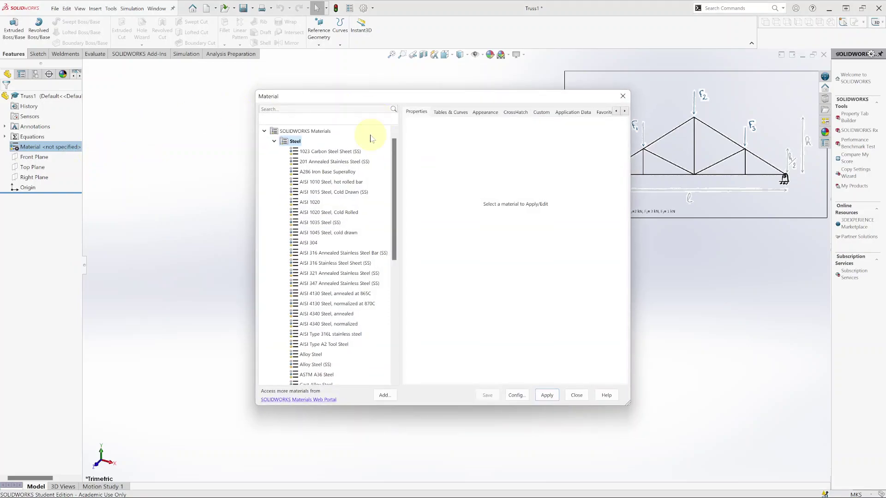
pyautogui.scroll(-2, 325, 267)
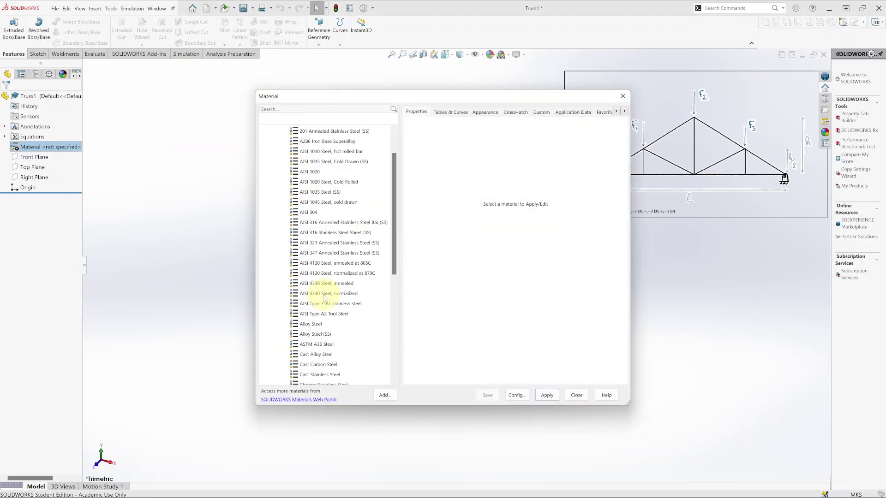
pyautogui.click(318, 314)
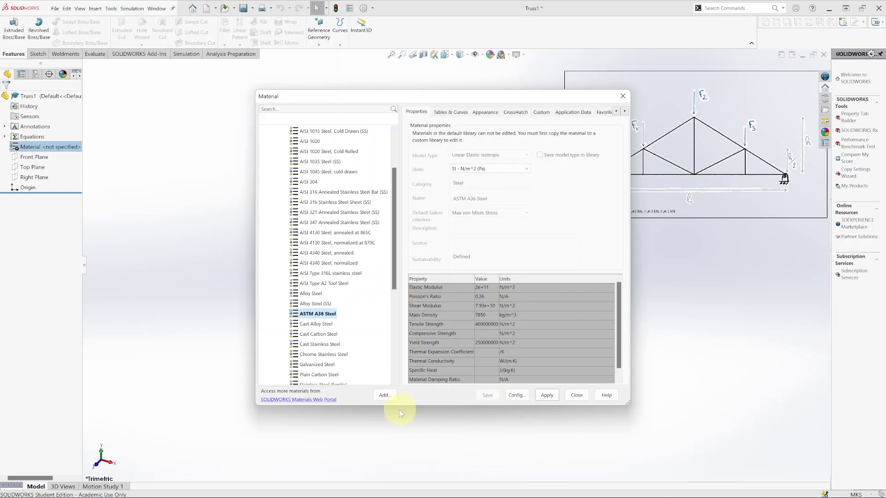
pyautogui.click(546, 395)
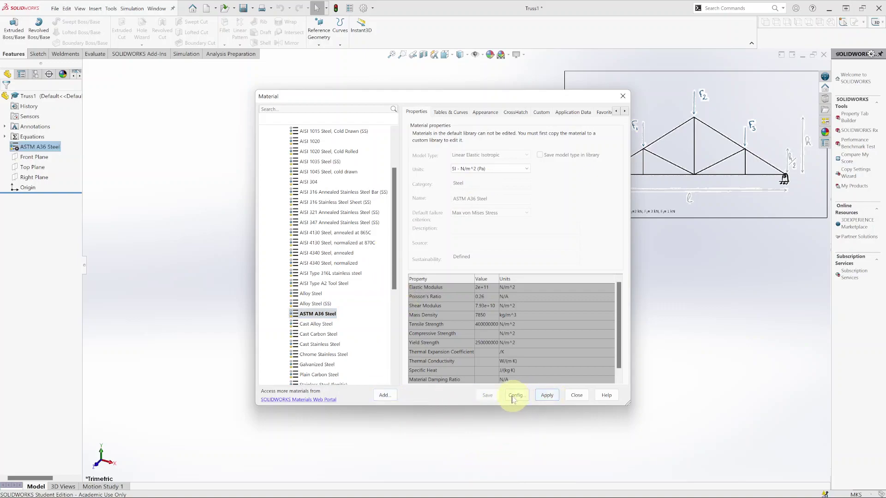
pyautogui.click(576, 395)
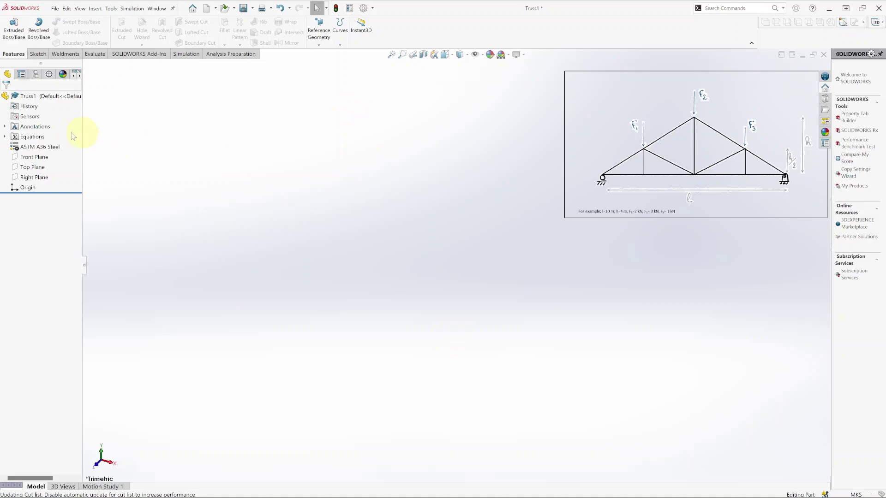
# - Start a new sketch on the Front Plane
pyautogui.click(39, 158)
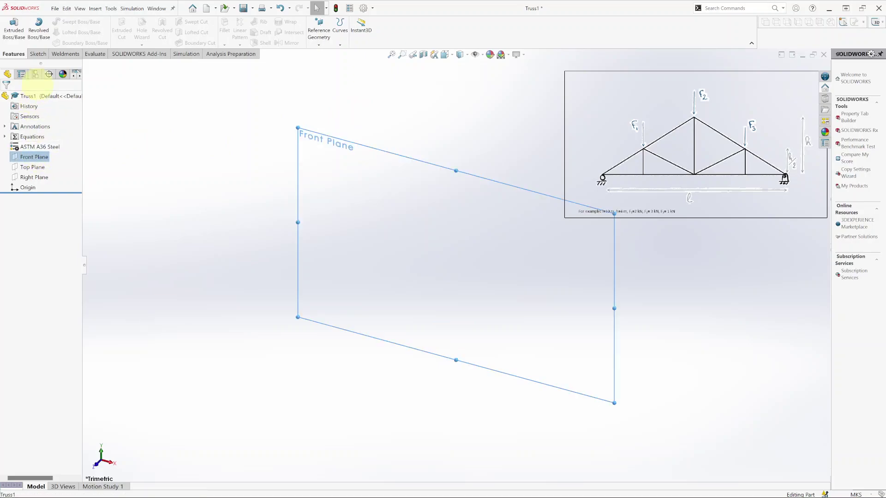
pyautogui.click(38, 54)
pyautogui.click(9, 26)
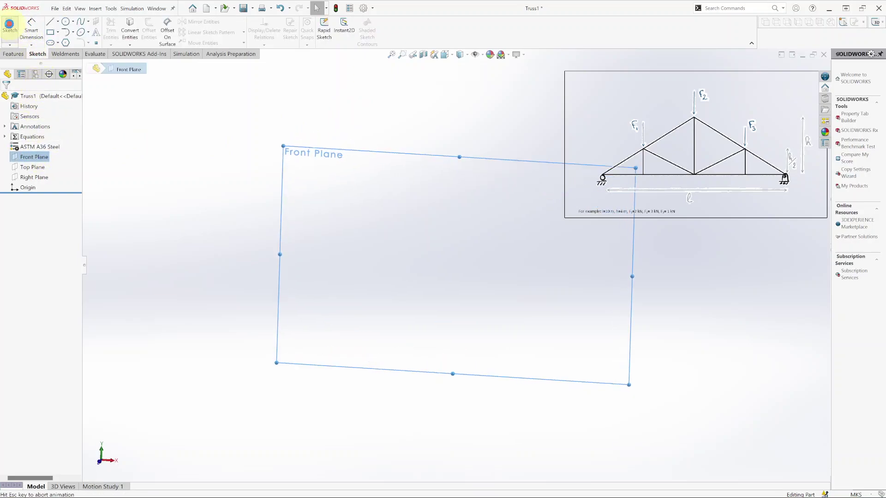
pyautogui.scroll(2, 509, 230)
pyautogui.scroll(-4, 539, 225)
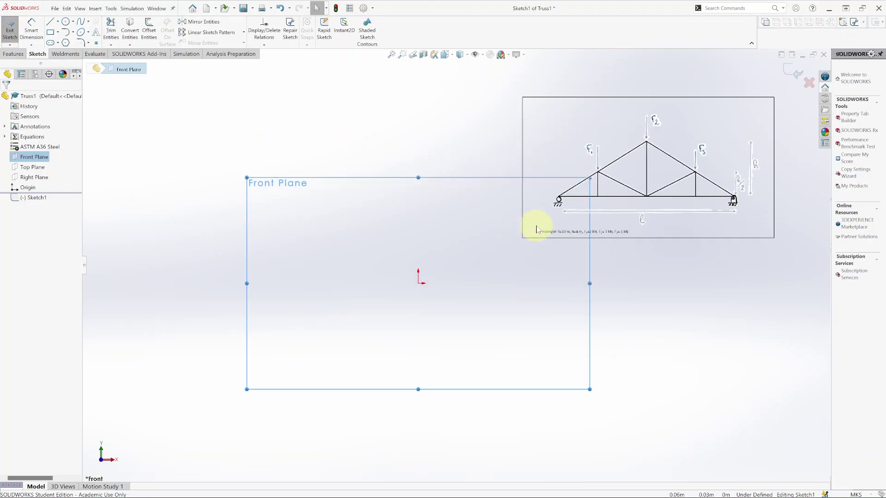
# - Sketch the truss outline as a closed triangle with a horizontal base about 0.11 m long and two sloped sides about 0.08 m each
pyautogui.click(50, 23)
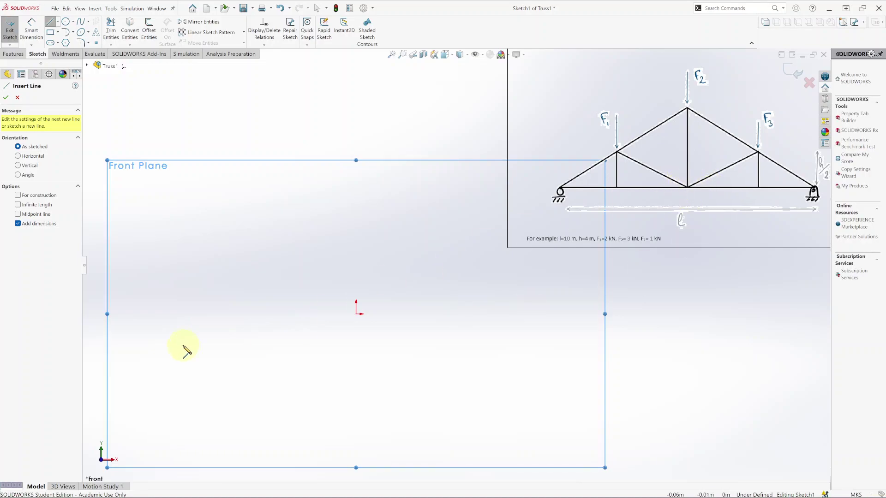
pyautogui.moveTo(202, 316); pyautogui.dragTo(522, 315)
pyautogui.click(521, 314)
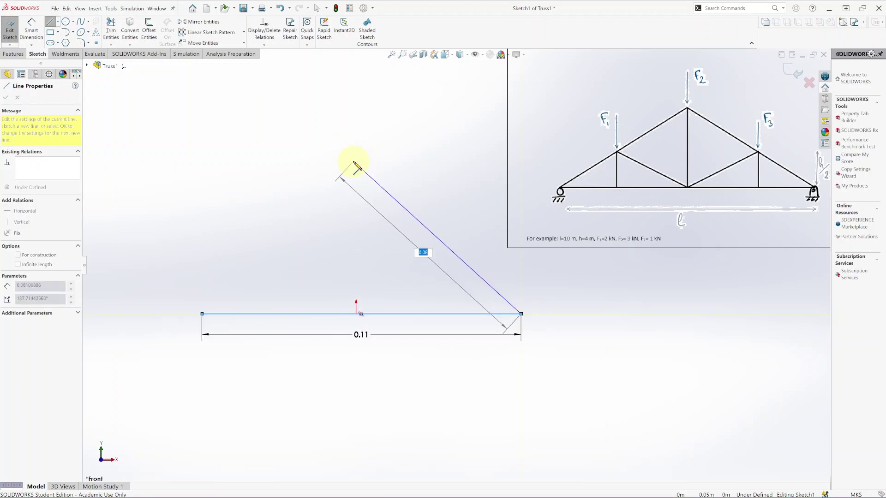
pyautogui.click(356, 162)
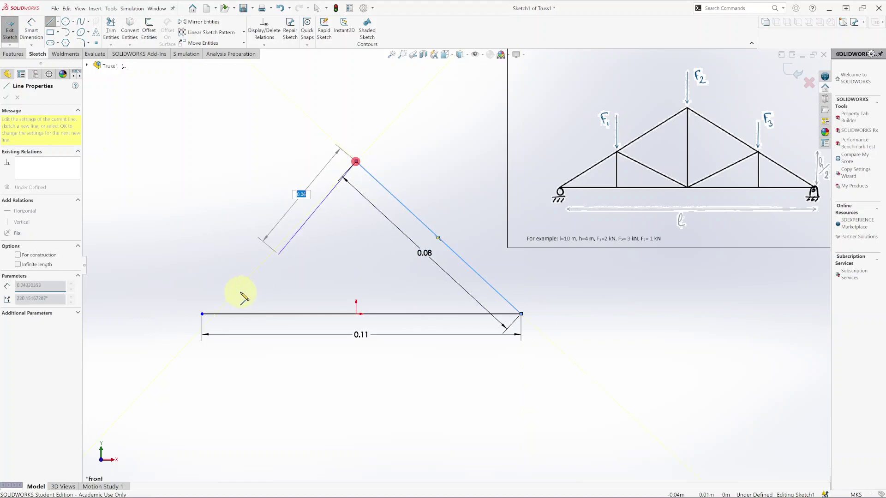
pyautogui.click(202, 314)
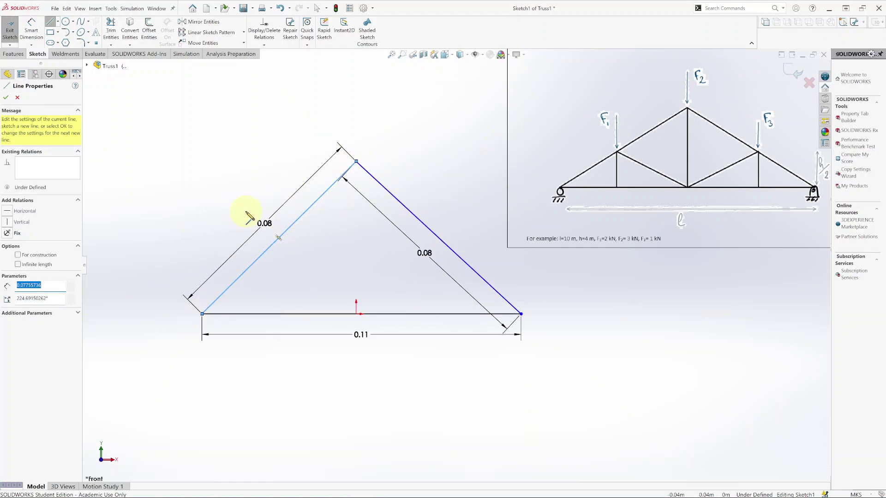
pyautogui.click(5, 98)
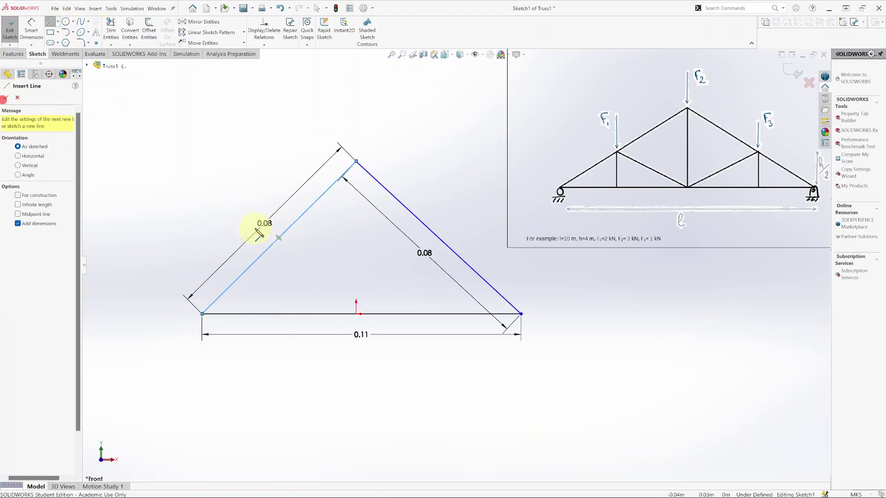
pyautogui.click(5, 98)
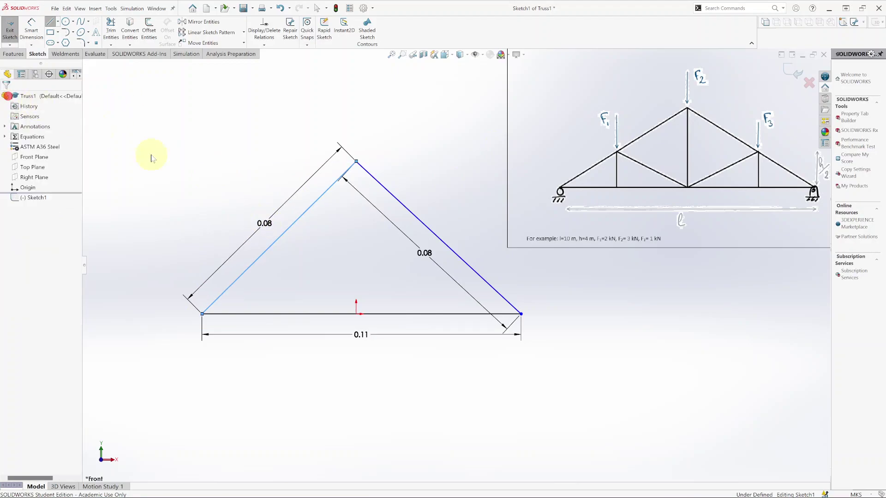
pyautogui.press('Escape')
# - Delete the length dimensions of the triangle's two sloped sides
pyautogui.click(265, 224)
pyautogui.press('Delete')
pyautogui.click(423, 254)
pyautogui.press('Delete')
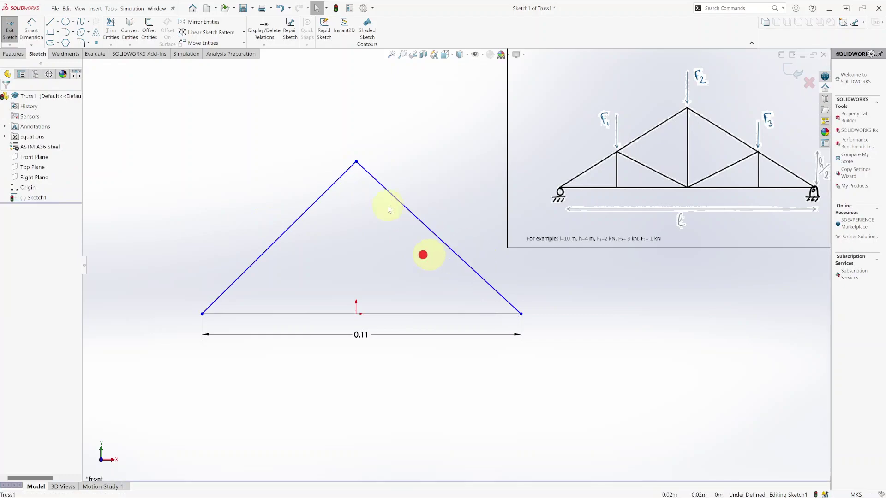
# - Set the triangle's base dimension to 10 m and link it to the Length global variable
pyautogui.doubleClick(361, 334)
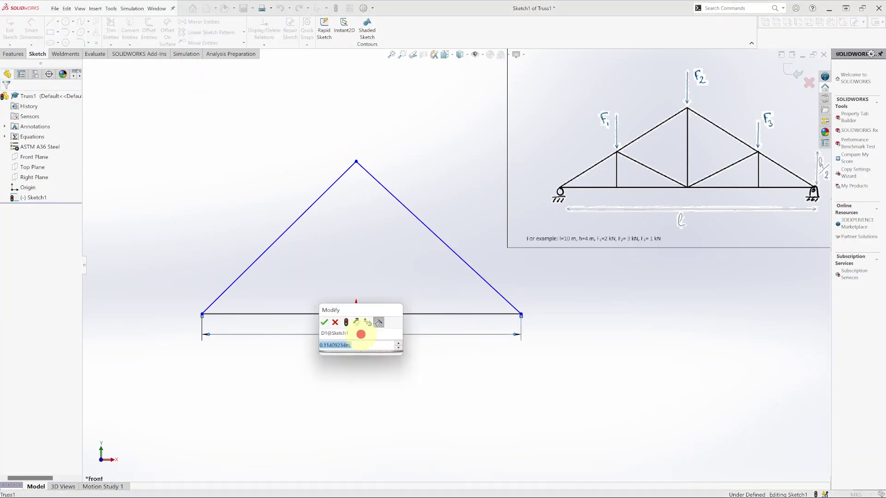
pyautogui.write('10')
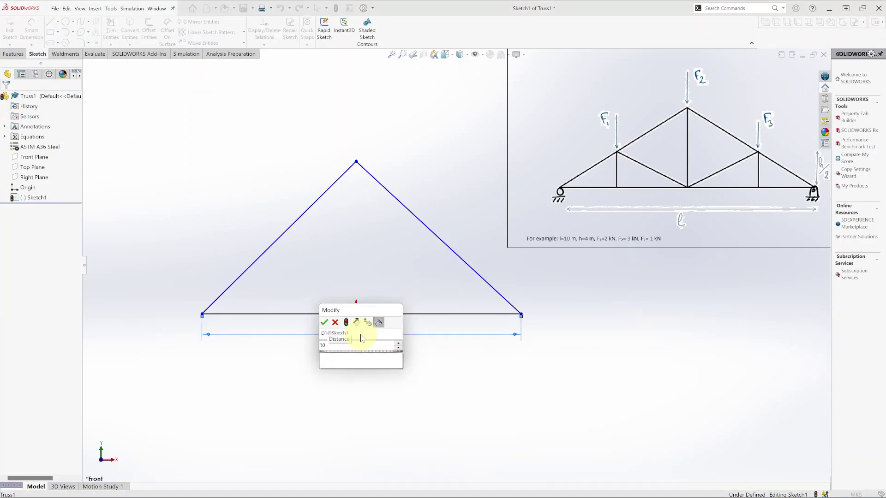
pyautogui.press('Return')
pyautogui.doubleClick(365, 336)
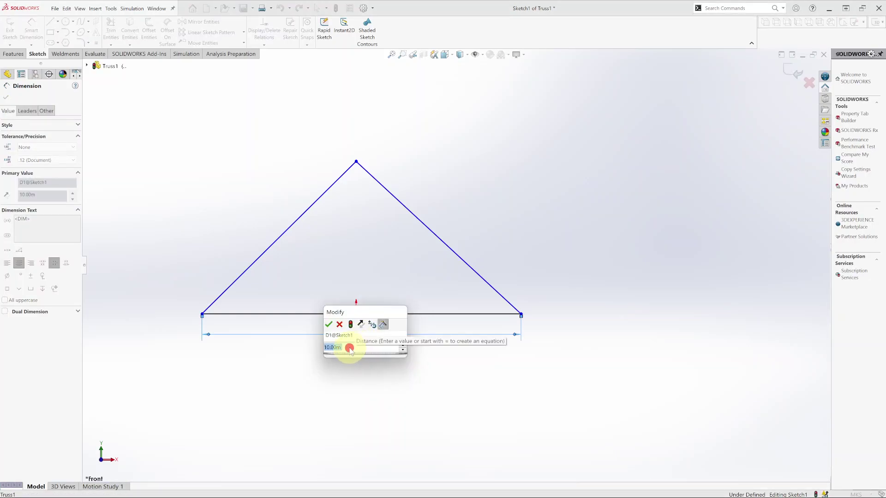
pyautogui.write('=')
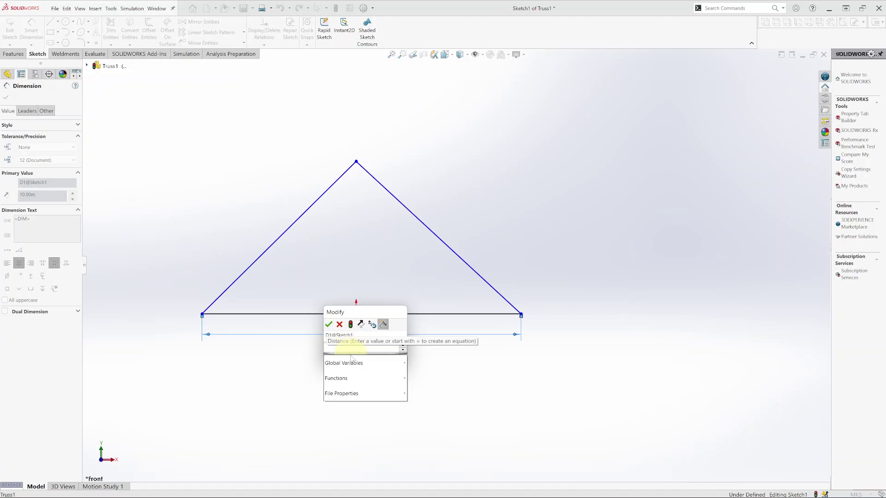
pyautogui.moveTo(355, 363)
pyautogui.click(426, 361)
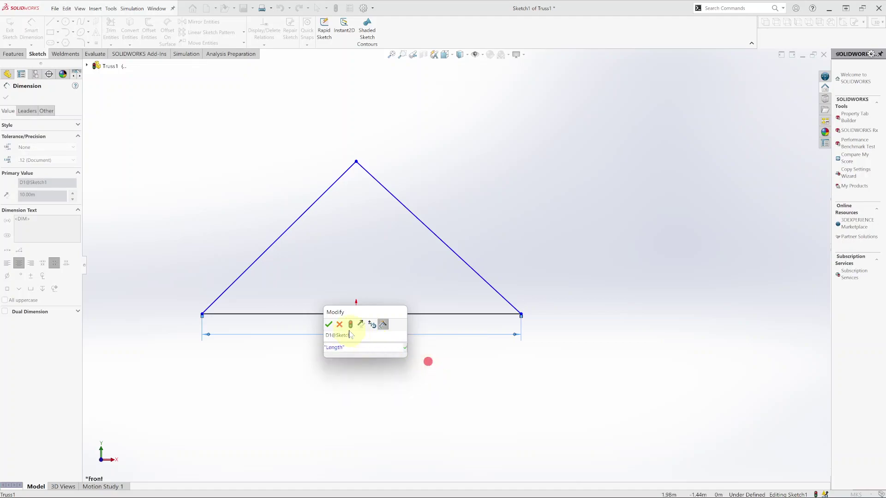
pyautogui.click(329, 324)
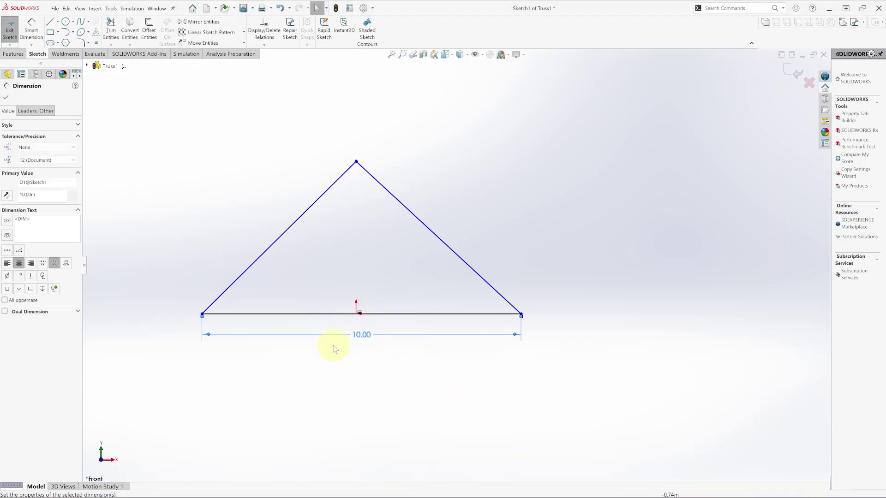
# - Link the triangle's base dimension to the Length global variable
pyautogui.doubleClick(362, 334)
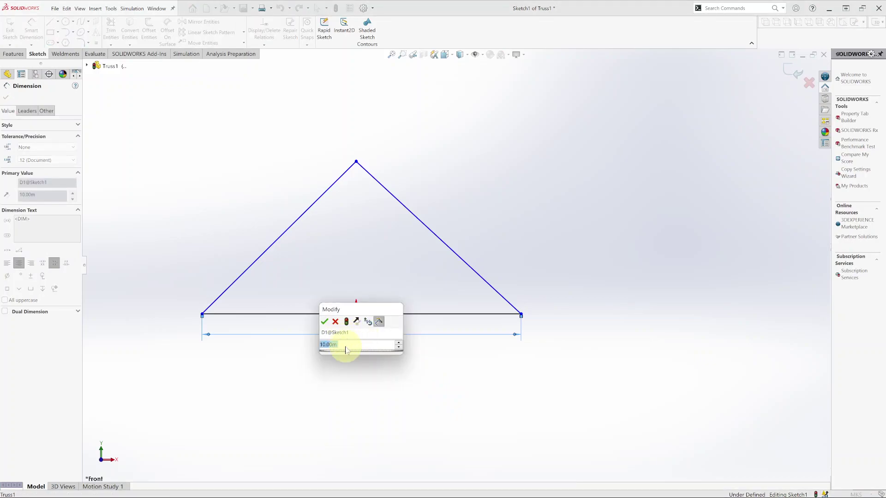
pyautogui.write('=')
pyautogui.moveTo(355, 359)
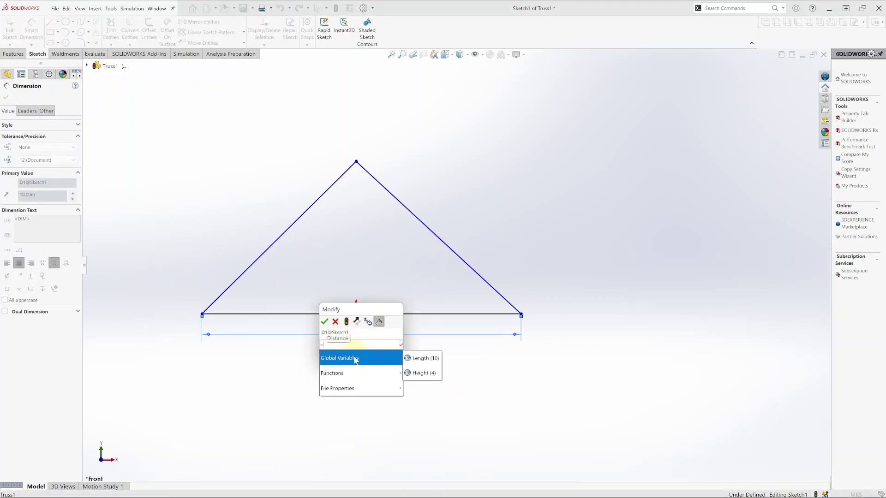
pyautogui.click(419, 359)
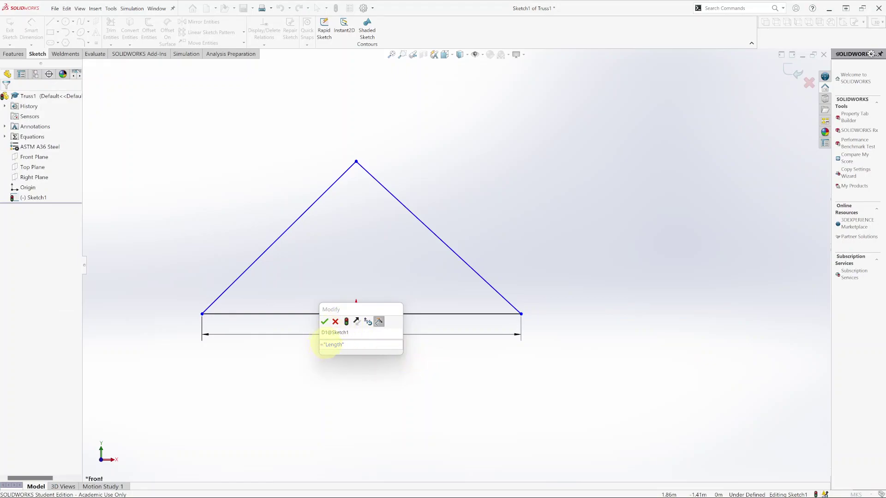
pyautogui.click(324, 321)
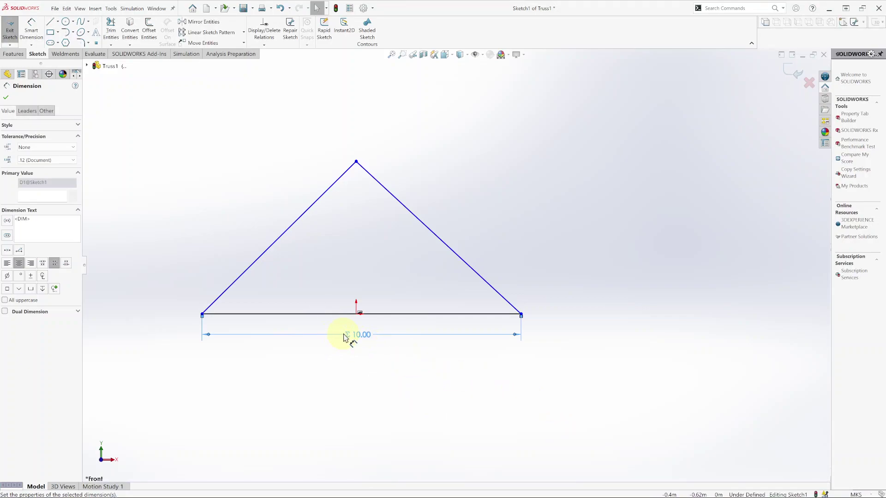
pyautogui.press('f')
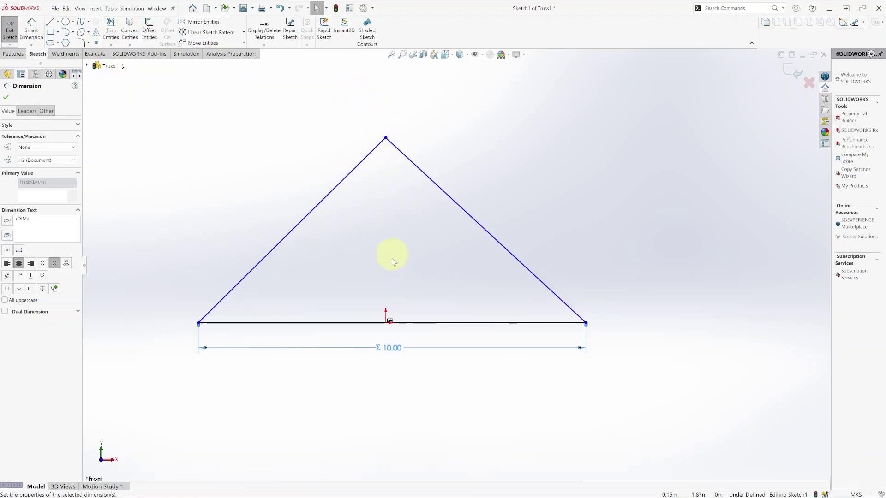
# - Sketch a vertical construction line about 4.78 m long from the apex to the origin and move its dimension to the right of the triangle
pyautogui.click(50, 24)
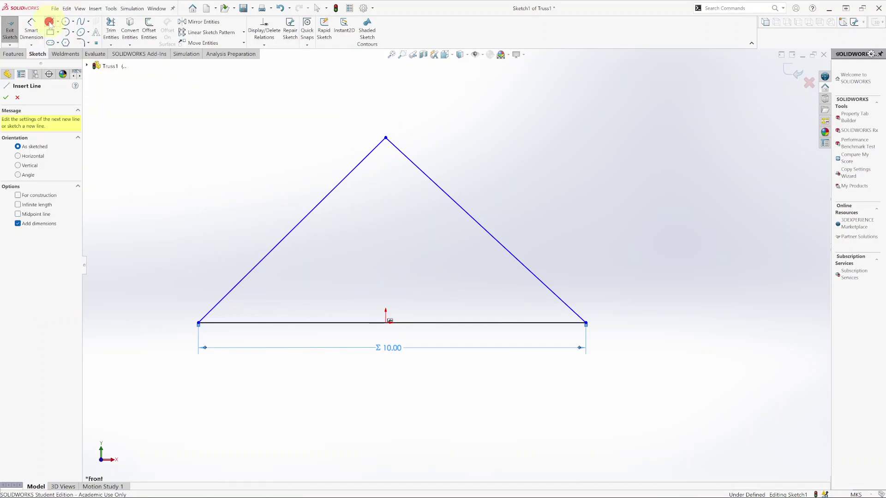
pyautogui.click(17, 196)
pyautogui.click(386, 137)
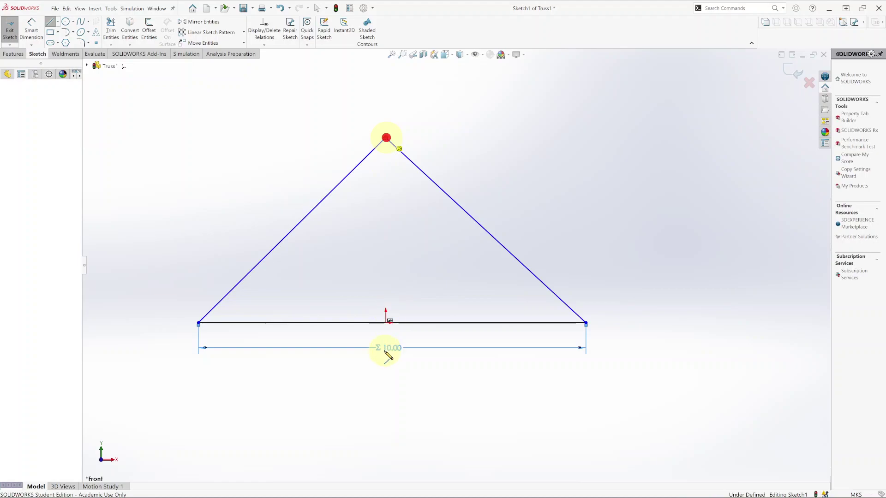
pyautogui.click(386, 323)
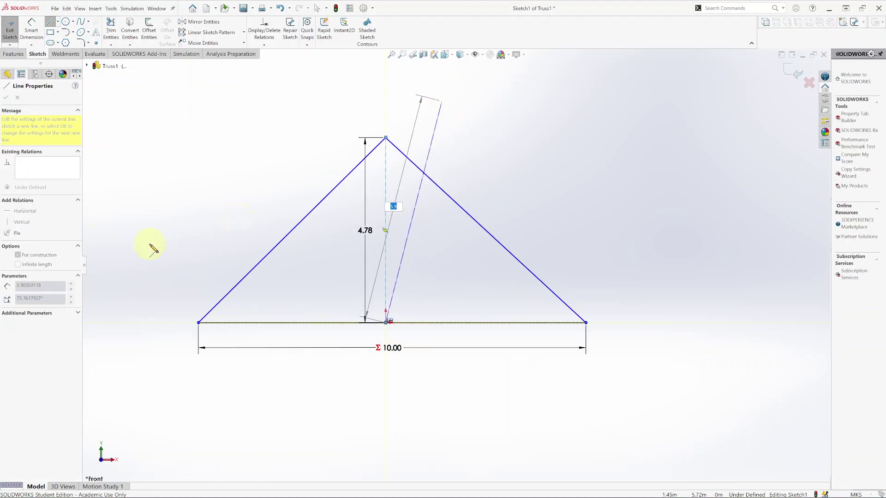
pyautogui.press('Escape')
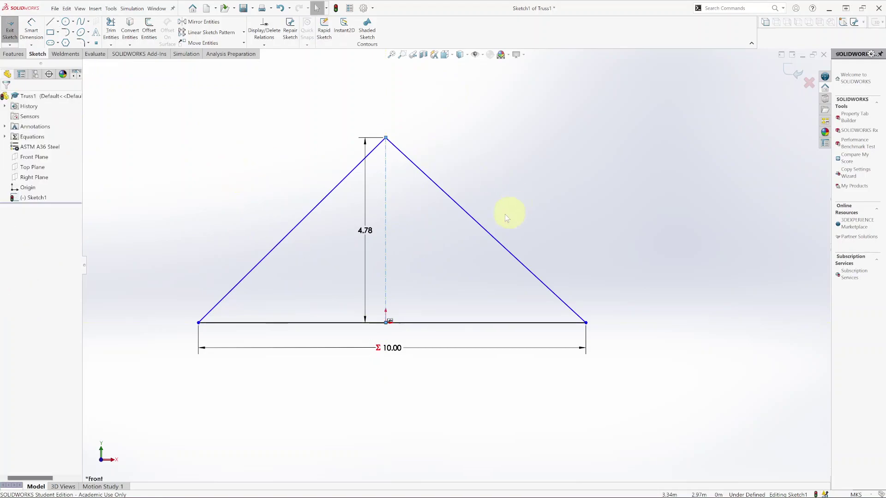
pyautogui.moveTo(367, 230); pyautogui.dragTo(643, 232)
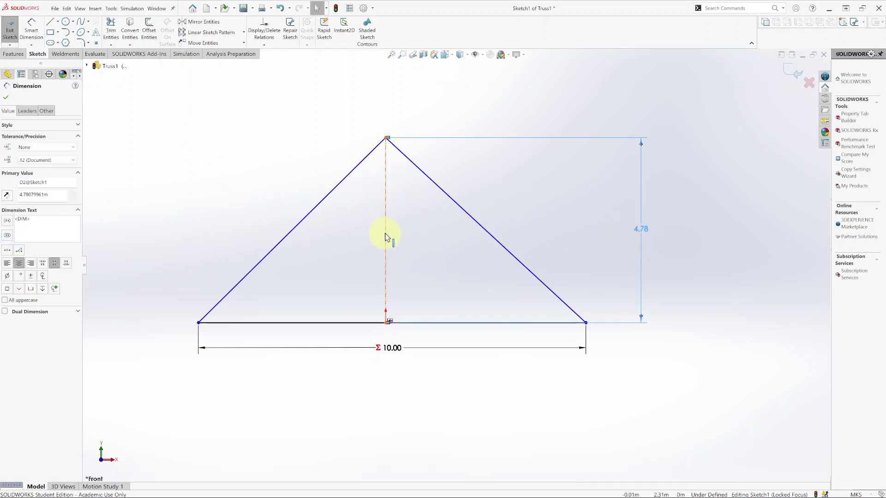
pyautogui.click(384, 235)
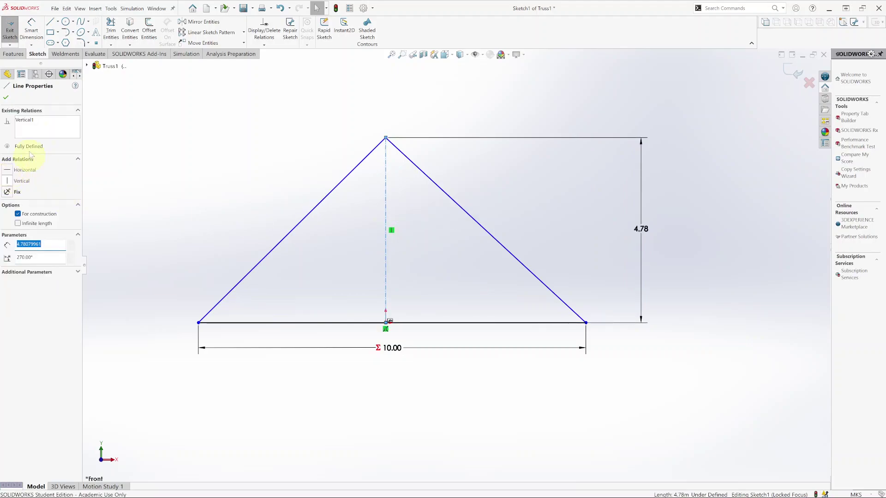
pyautogui.click(7, 101)
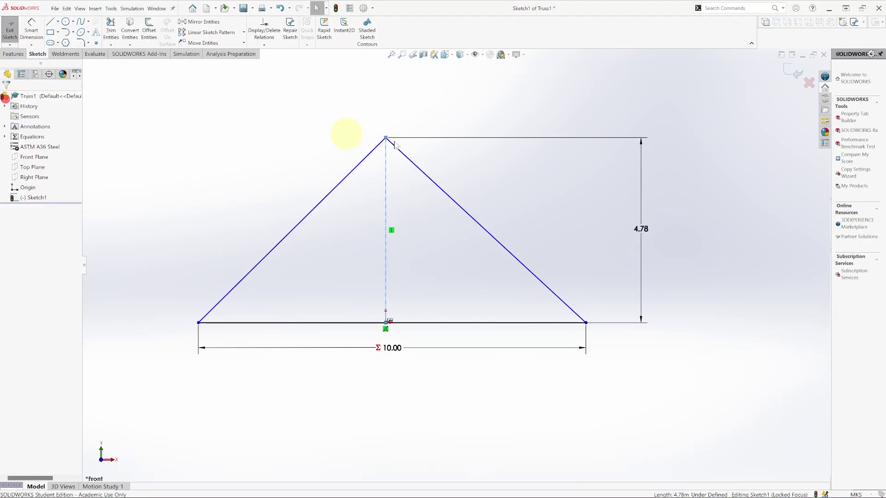
# - Link the construction line's height dimension to the Height global variable
pyautogui.doubleClick(642, 231)
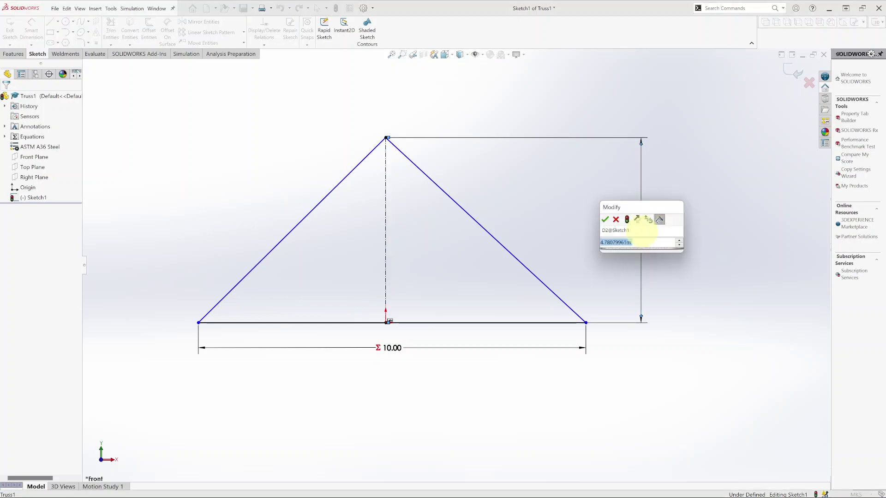
pyautogui.write('=')
pyautogui.moveTo(643, 255)
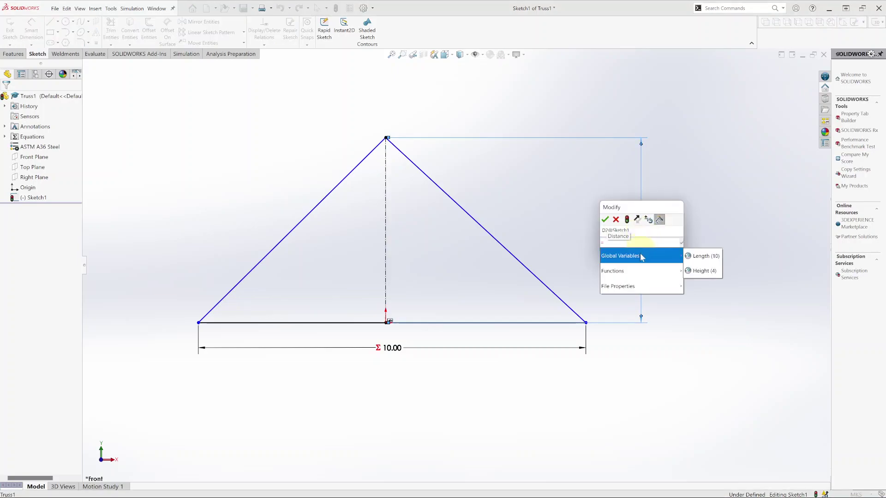
pyautogui.click(705, 271)
pyautogui.click(605, 221)
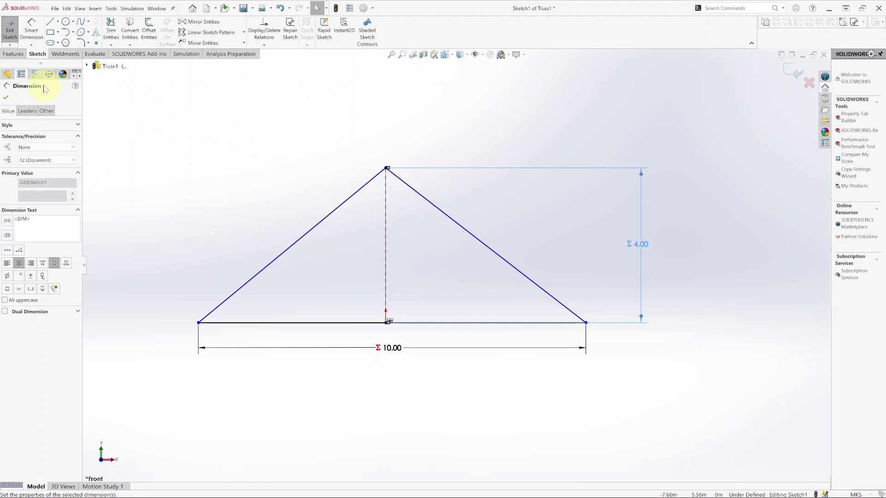
pyautogui.click(5, 97)
# - Add a Midpoint relation between the triangle's base line and the construction line's lower endpoint
pyautogui.click(310, 323)
pyautogui.moveTo(199, 324)
pyautogui.mouseDown()
pyautogui.moveTo(109, 328)
pyautogui.moveTo(243, 309)
pyautogui.moveTo(202, 310)
pyautogui.mouseUp()
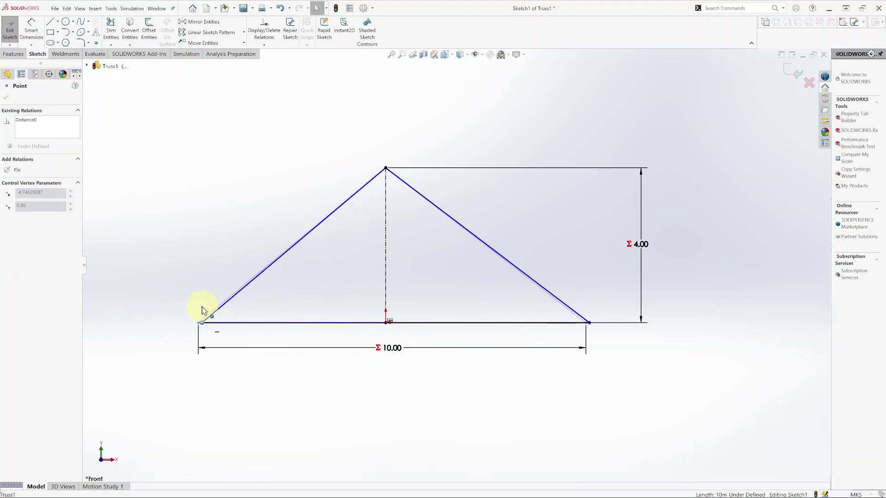
pyautogui.click(345, 322)
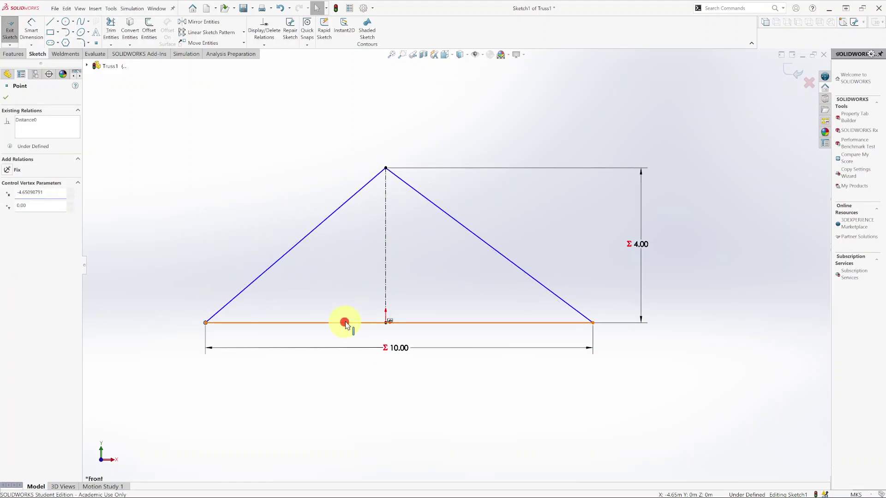
pyautogui.keyDown('ctrl'); pyautogui.click(386, 323); pyautogui.keyUp('ctrl')
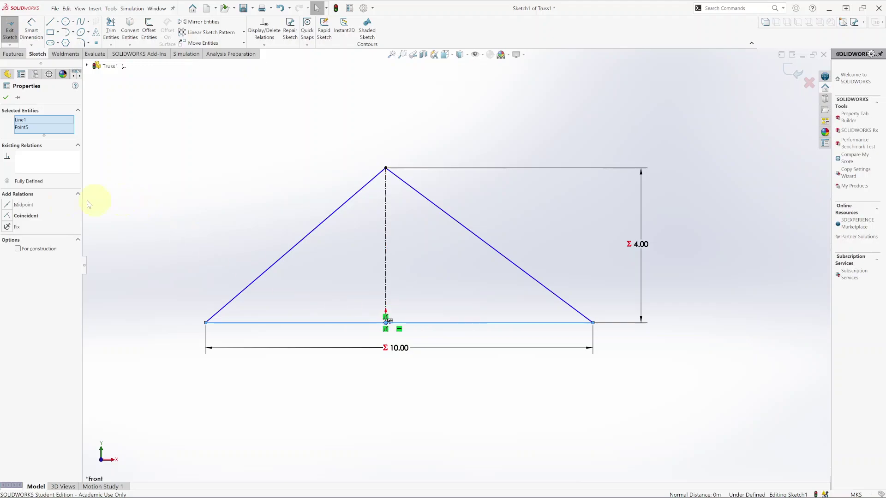
pyautogui.click(7, 205)
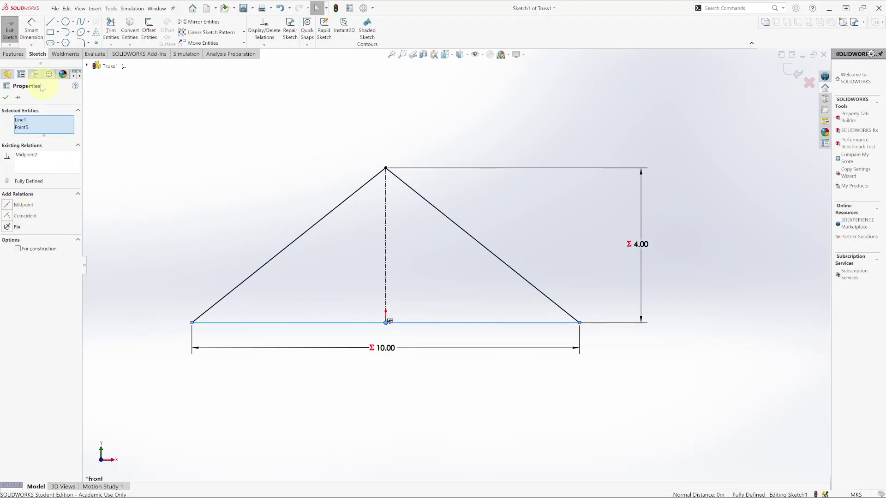
pyautogui.click(6, 98)
pyautogui.click(643, 178)
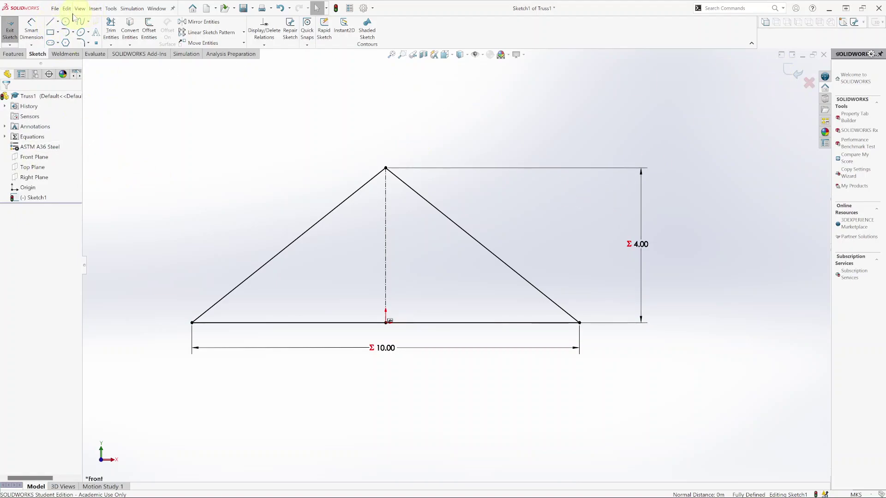
# - Sketch a diagonal about 3.46 m long from the base midpoint to the left slope, continuing about 1.5 m vertically down to the base
pyautogui.click(51, 22)
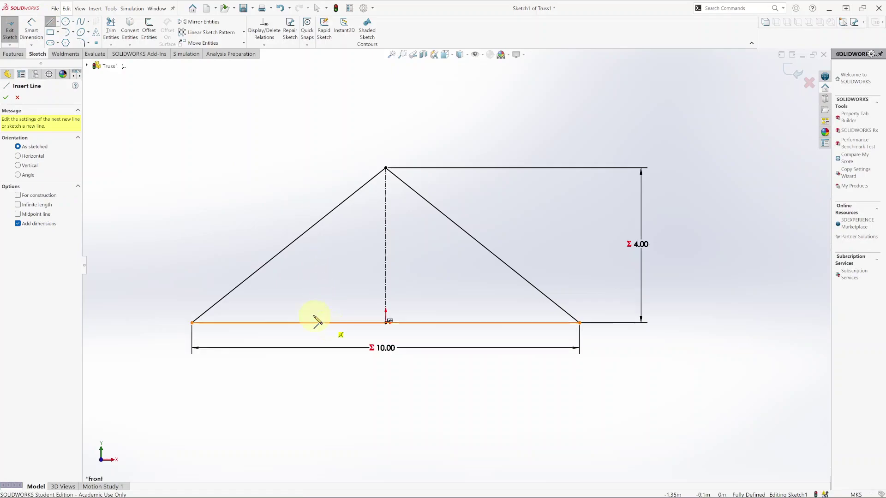
pyautogui.click(385, 323)
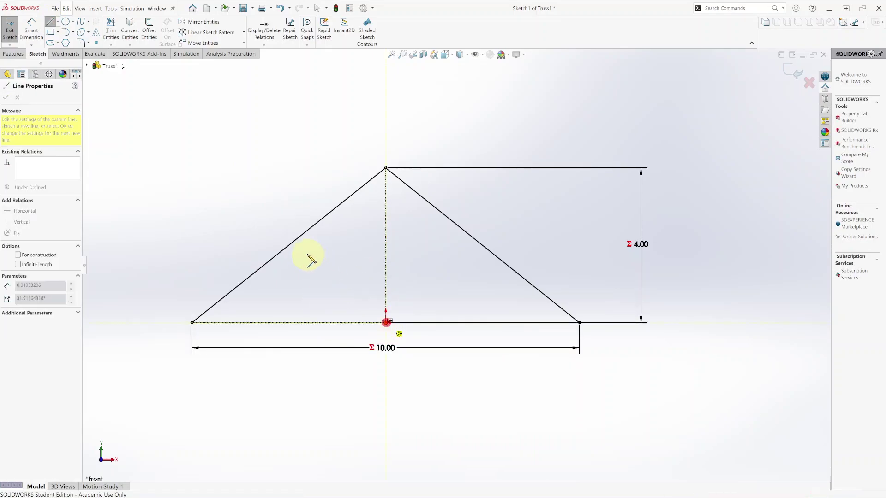
pyautogui.click(265, 265)
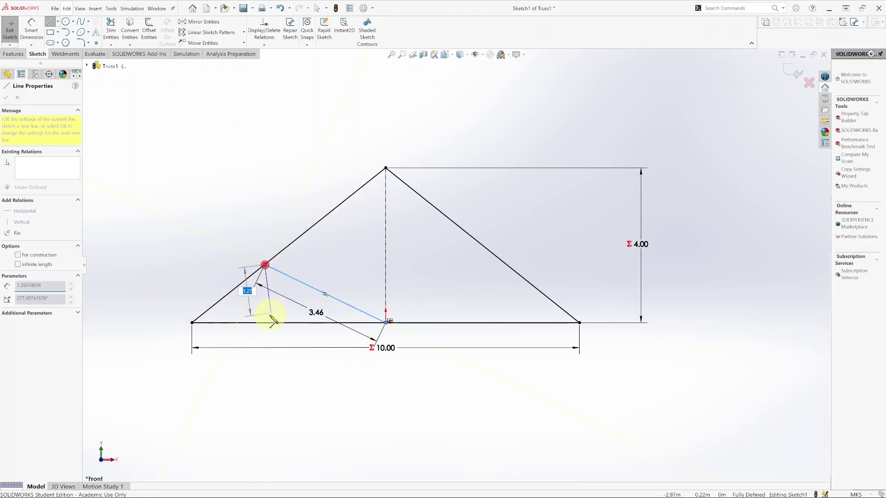
pyautogui.click(265, 322)
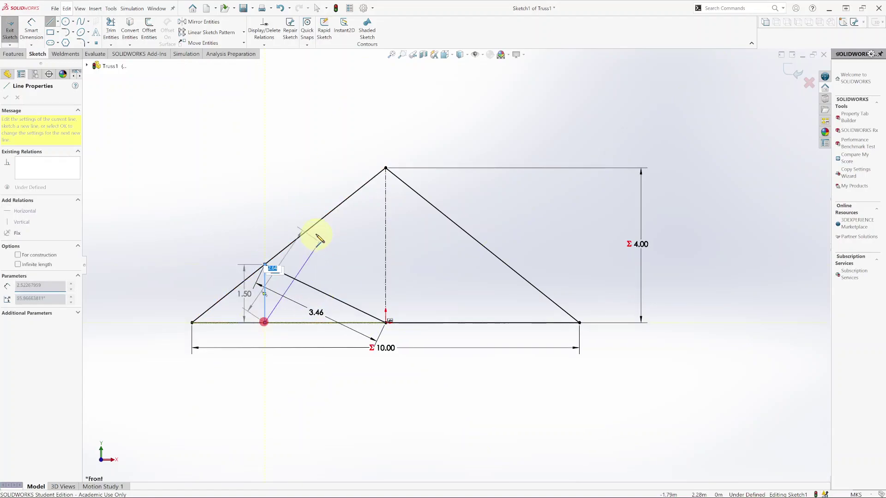
pyautogui.press('Escape')
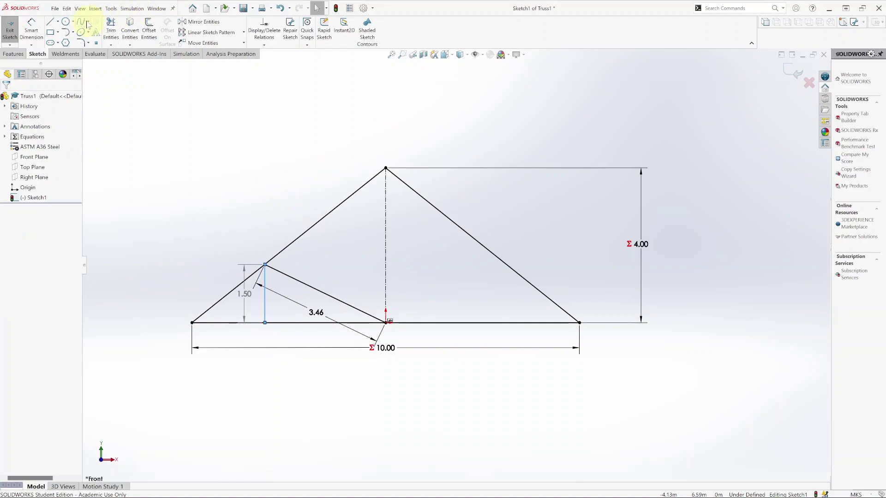
# - Turn off automatic line dimensions and sketch a diagonal from the base midpoint to the right slope, continuing about 1.37 m vertically down to the base
pyautogui.click(49, 22)
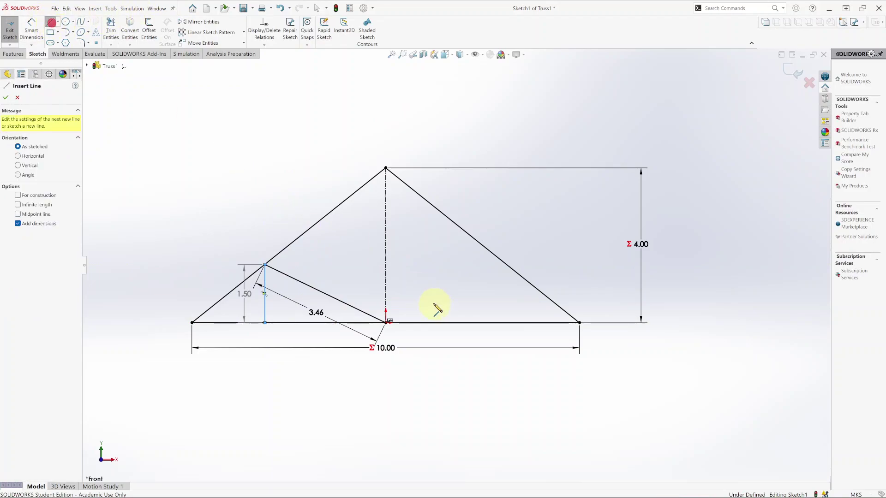
pyautogui.click(387, 323)
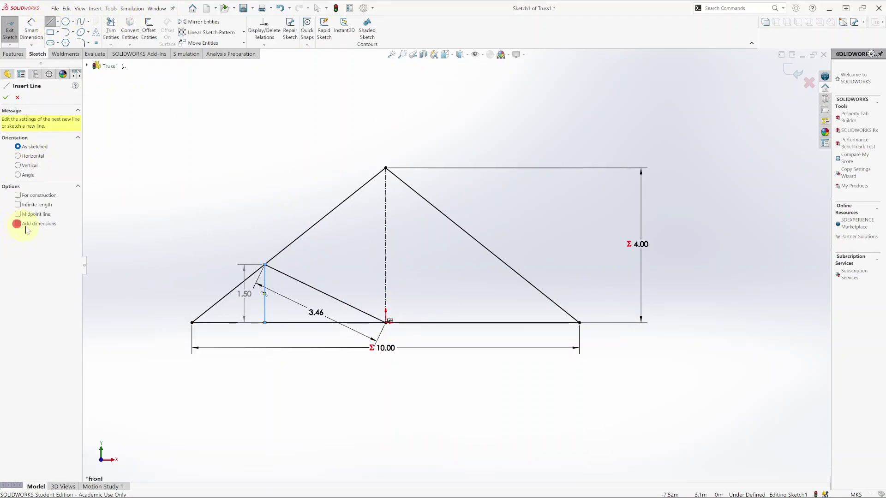
pyautogui.click(386, 323)
pyautogui.click(512, 271)
pyautogui.click(513, 323)
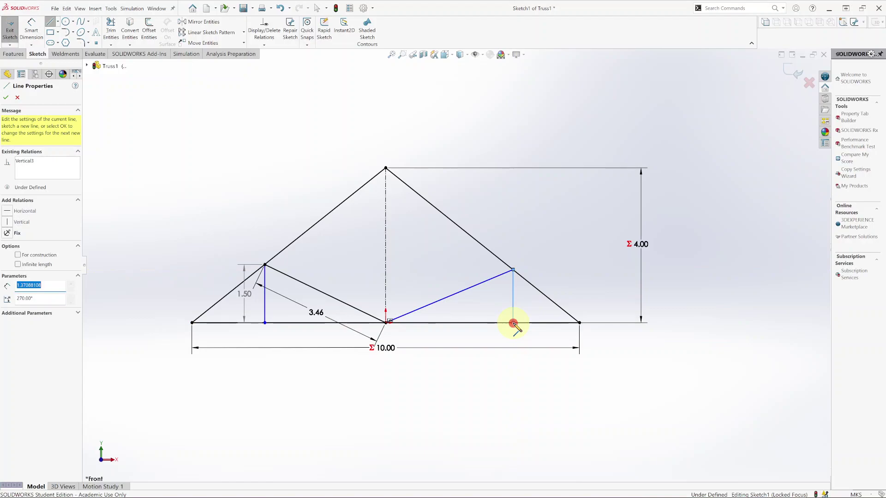
pyautogui.press('Escape')
# - Delete the length dimensions of the left diagonal and the left vertical member
pyautogui.click(317, 313)
pyautogui.press('Delete')
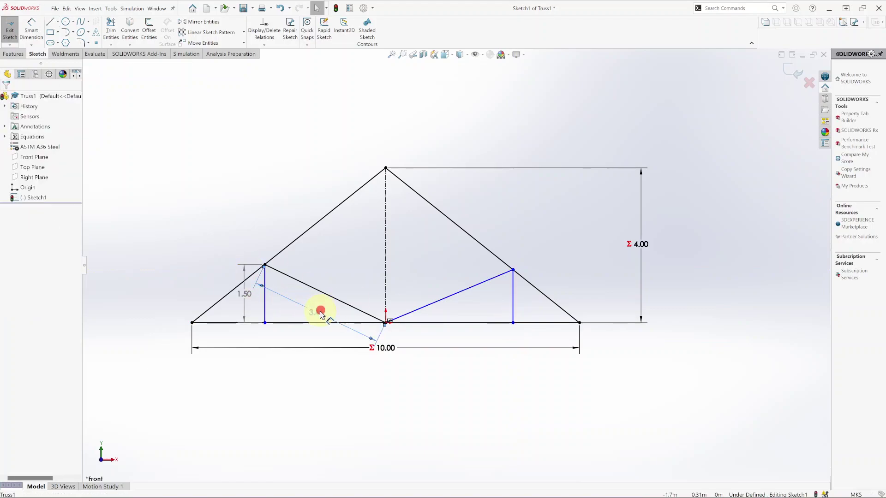
pyautogui.click(244, 294)
pyautogui.press('Delete')
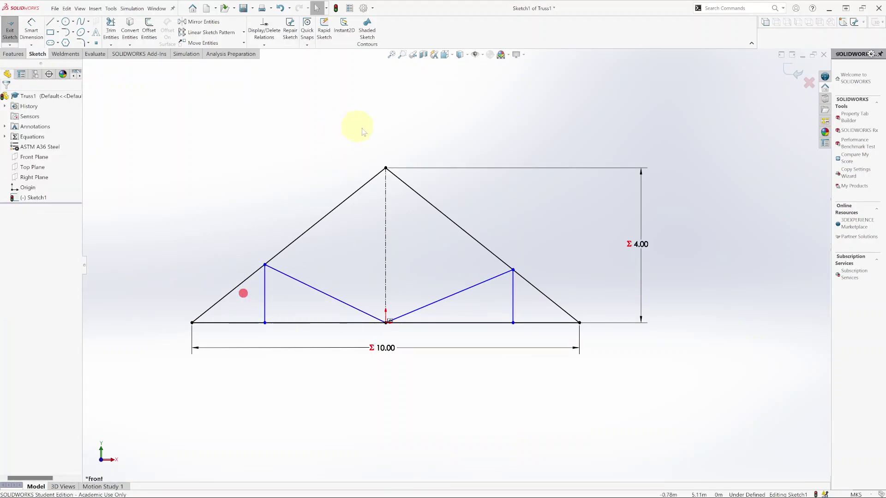
# - Dimension the height of the right vertical member and drive it with the equation "Height"/2
pyautogui.click(32, 27)
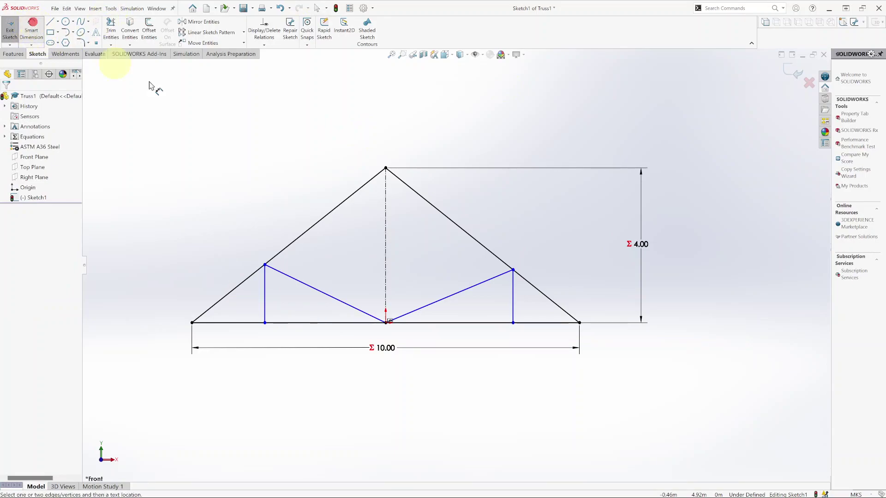
pyautogui.click(513, 300)
pyautogui.click(608, 302)
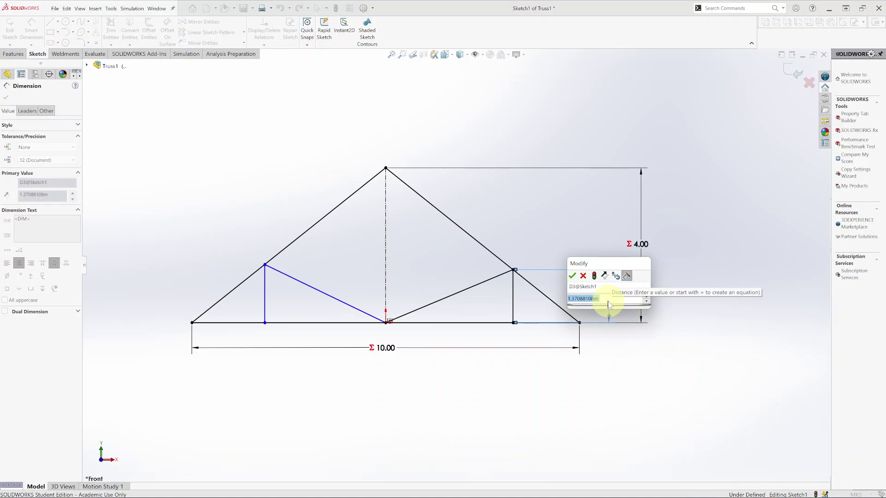
pyautogui.write('=')
pyautogui.moveTo(609, 312)
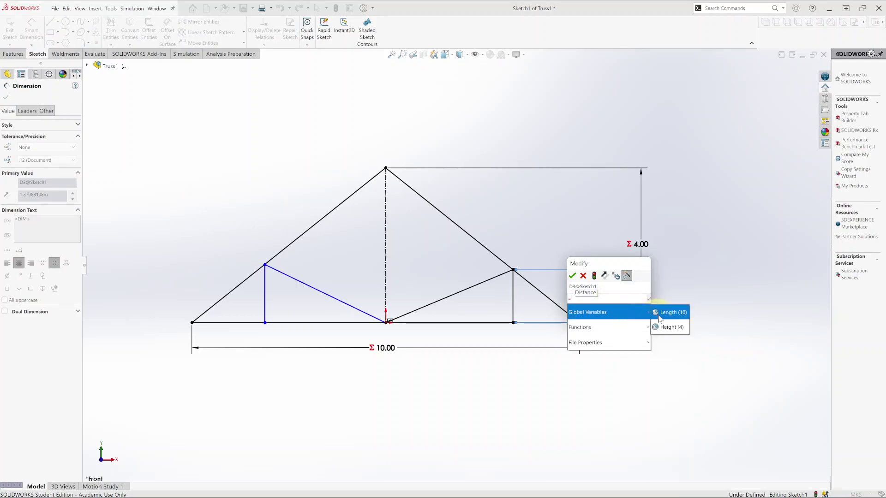
pyautogui.click(667, 327)
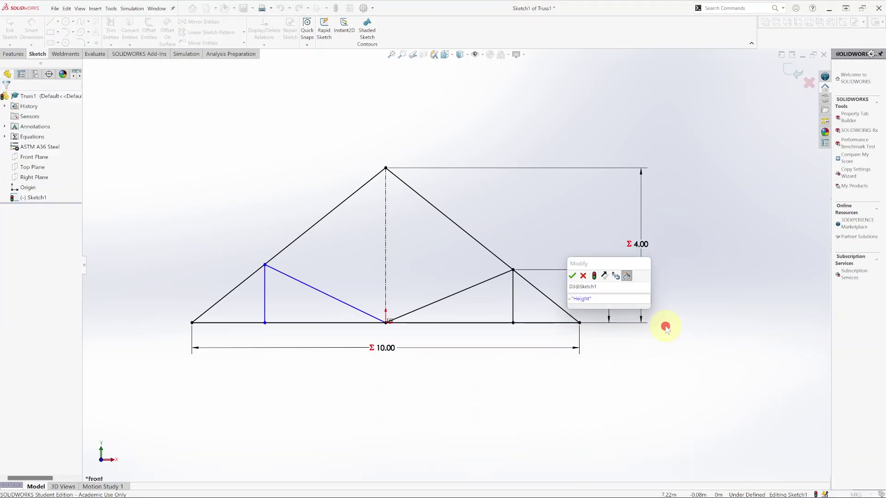
pyautogui.click(599, 297)
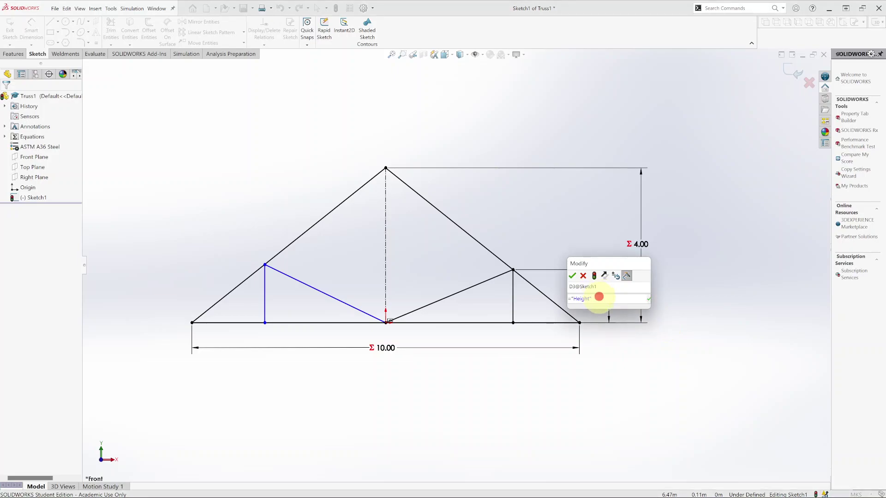
pyautogui.write('/2')
pyautogui.press('Return')
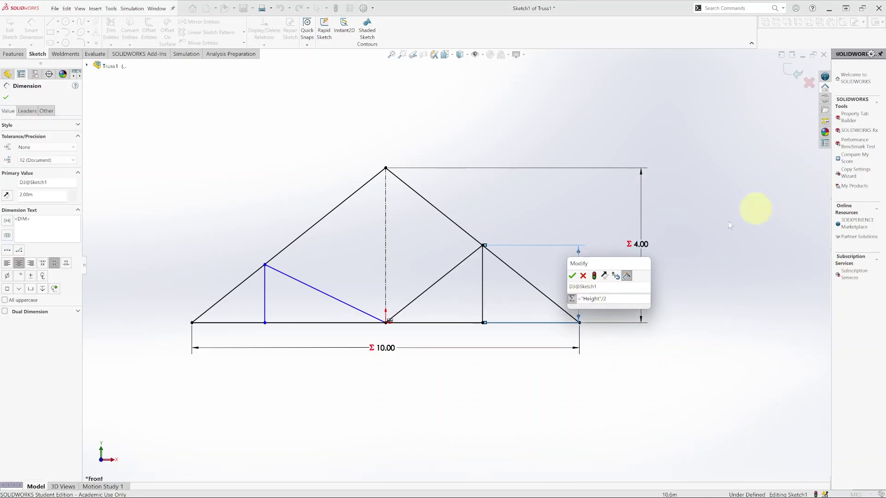
pyautogui.click(572, 276)
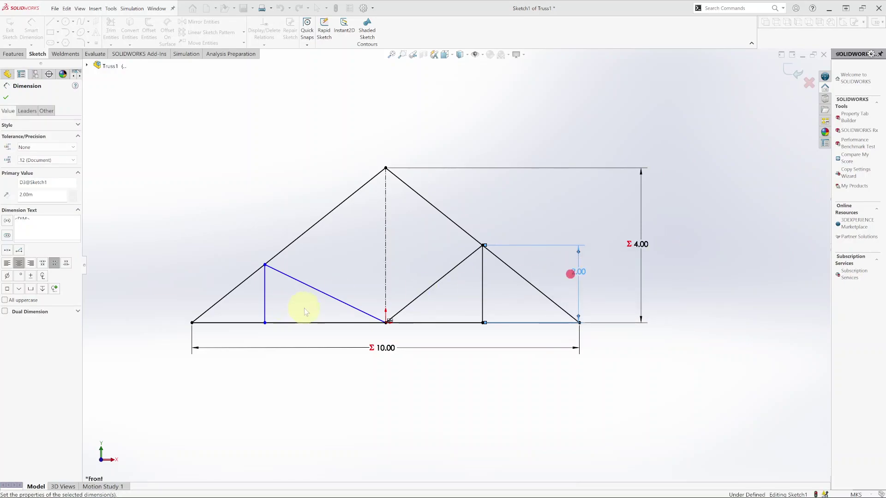
# - Dimension the height of the left vertical member and drive it with the equation "Height"/2
pyautogui.click(265, 294)
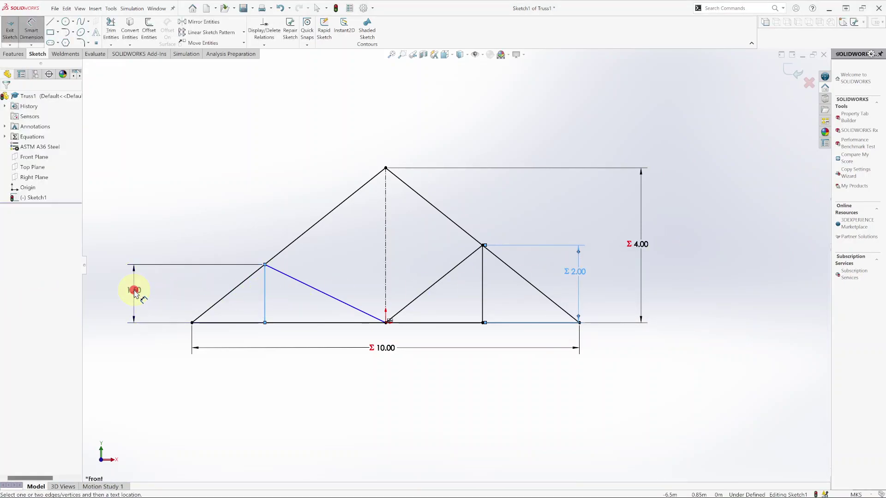
pyautogui.click(134, 293)
pyautogui.write('=')
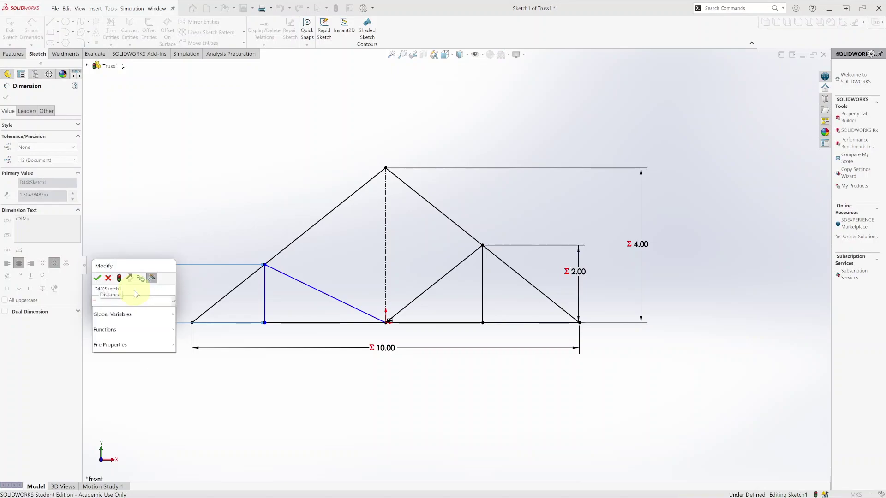
pyautogui.moveTo(152, 314)
pyautogui.click(199, 331)
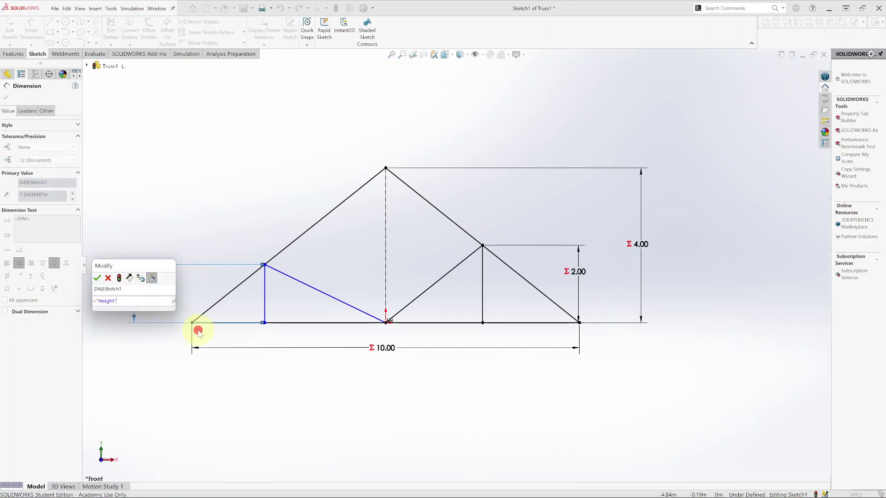
pyautogui.write('/2')
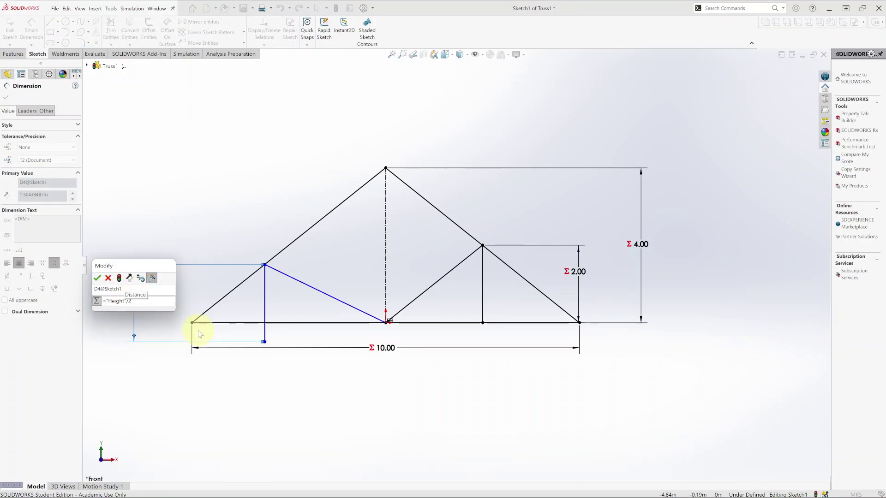
pyautogui.click(97, 278)
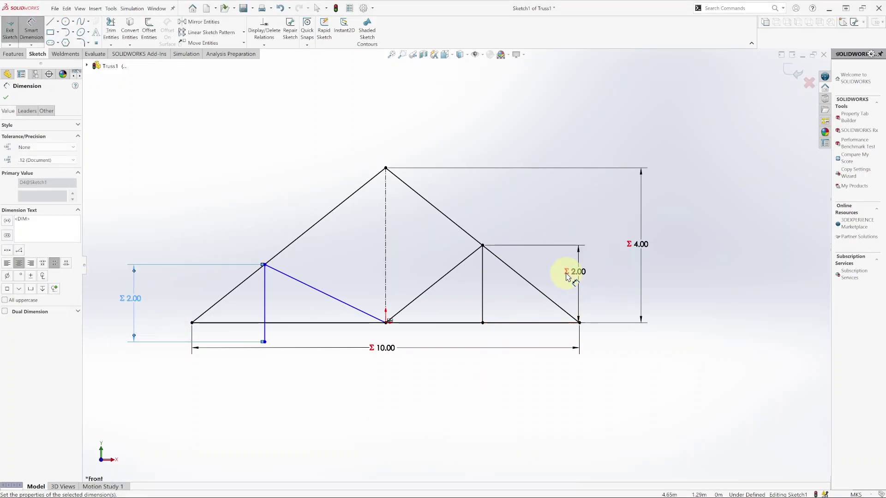
# - Add a Coincident relation between the left vertical member's lower endpoint and the triangle's base line
pyautogui.scroll(-2, 399, 339)
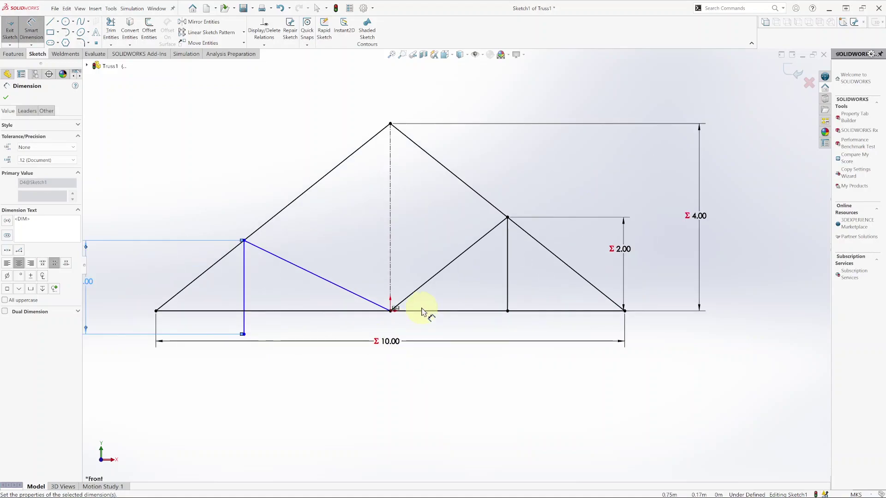
pyautogui.press('z')
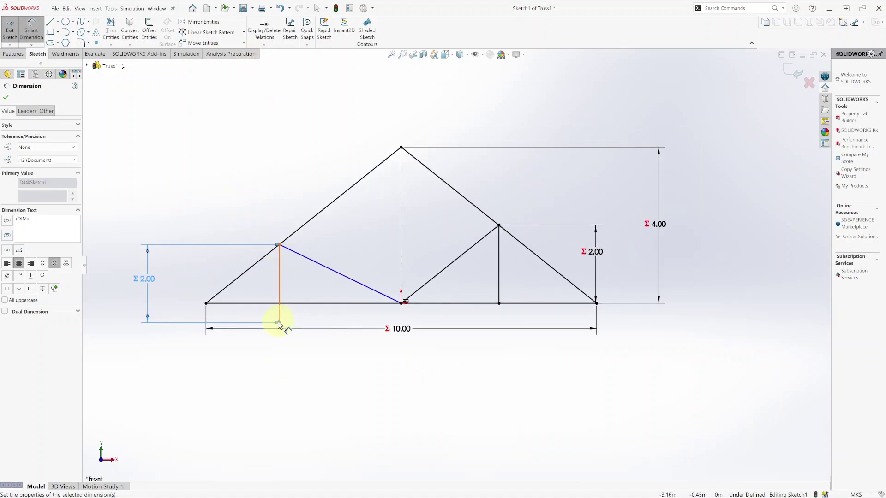
pyautogui.click(6, 98)
pyautogui.click(279, 323)
pyautogui.keyDown('ctrl'); pyautogui.click(265, 304); pyautogui.keyUp('ctrl')
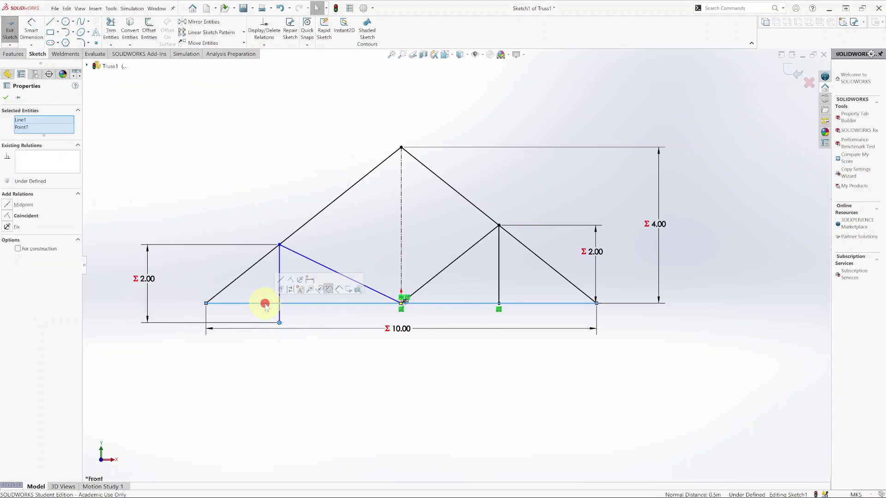
pyautogui.click(6, 217)
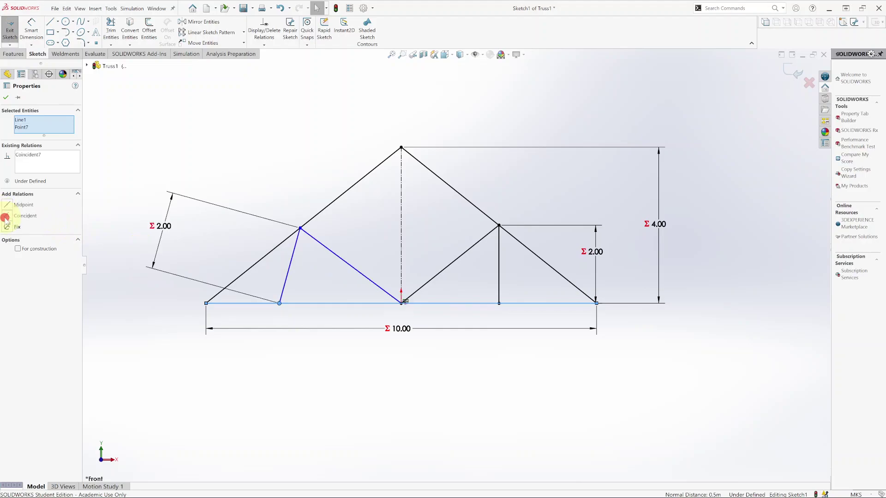
pyautogui.click(6, 95)
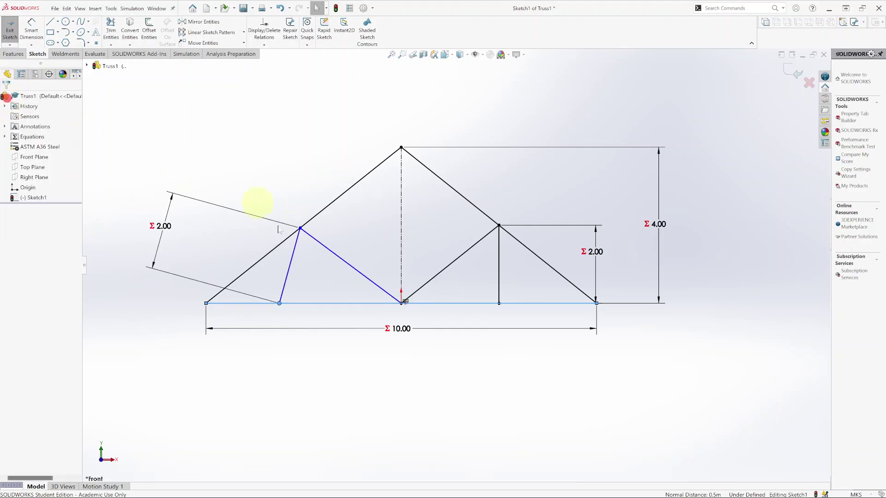
# - Add a Vertical relation to the slanted left member that runs down to the base line
pyautogui.click(292, 263)
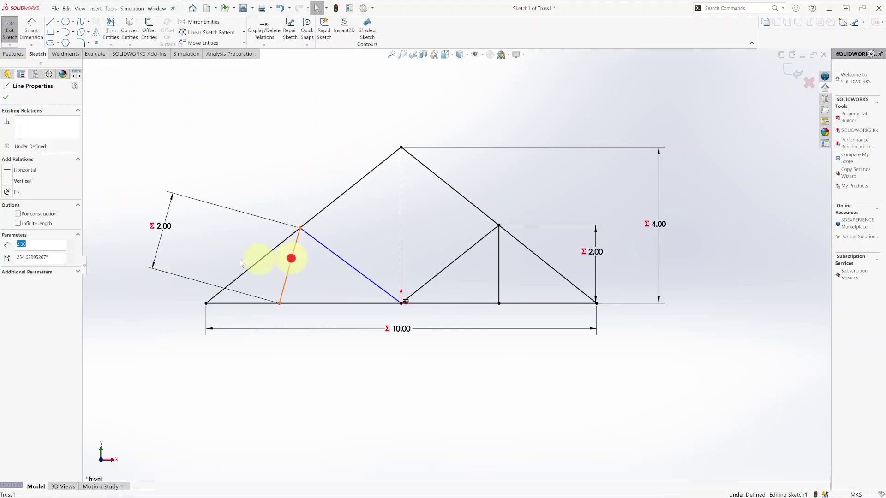
pyautogui.click(8, 182)
pyautogui.click(6, 97)
pyautogui.click(240, 125)
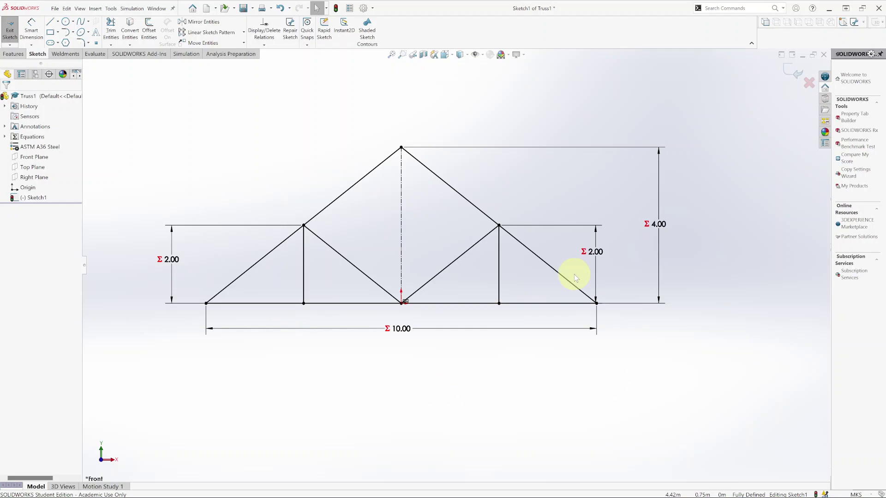
# - Finish the truss sketch, fit it in the view and save the part
pyautogui.click(792, 72)
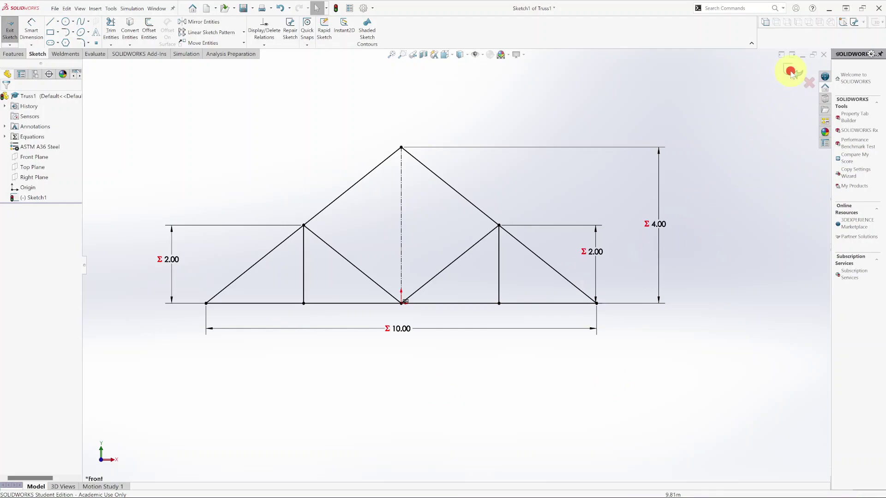
pyautogui.click(393, 394)
pyautogui.press('z')
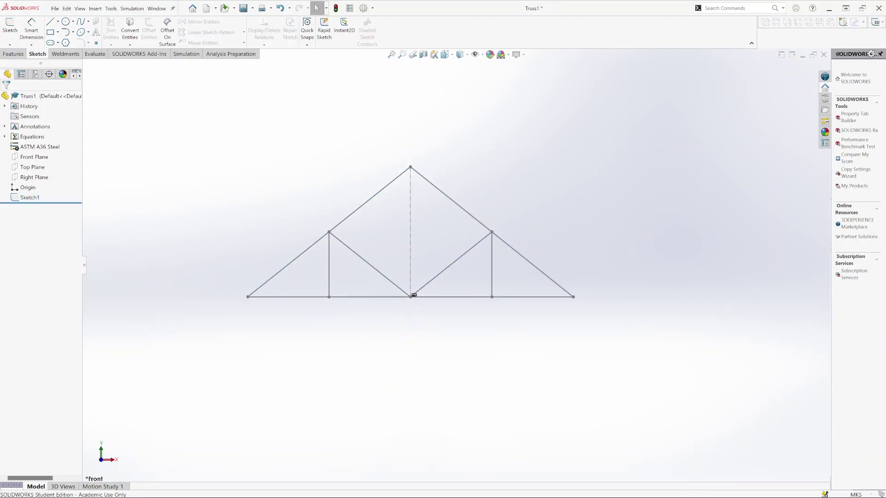
pyautogui.press('f')
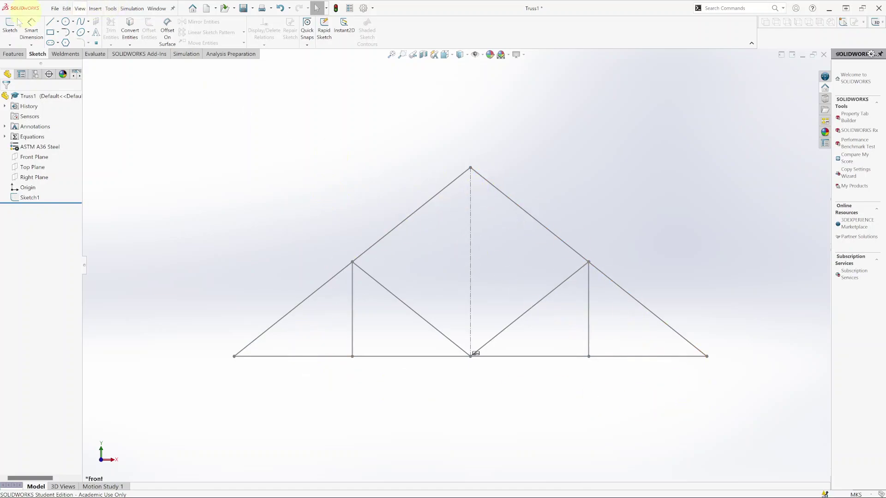
pyautogui.click(56, 8)
pyautogui.click(71, 103)
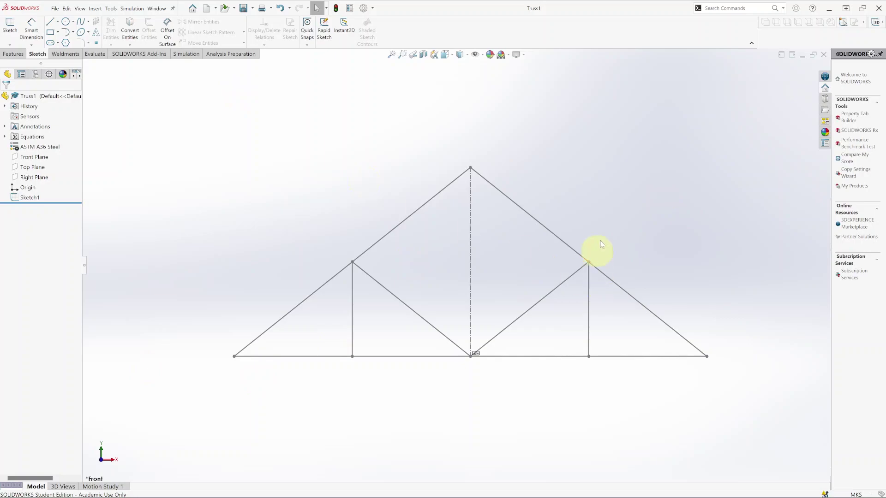
# - Start a weldment Structural Member with the iso pipe 33.7 x 4.0 profile and assign the triangle's two slopes and base to the first group
pyautogui.scroll(1, 666, 340)
pyautogui.scroll(-2, 669, 339)
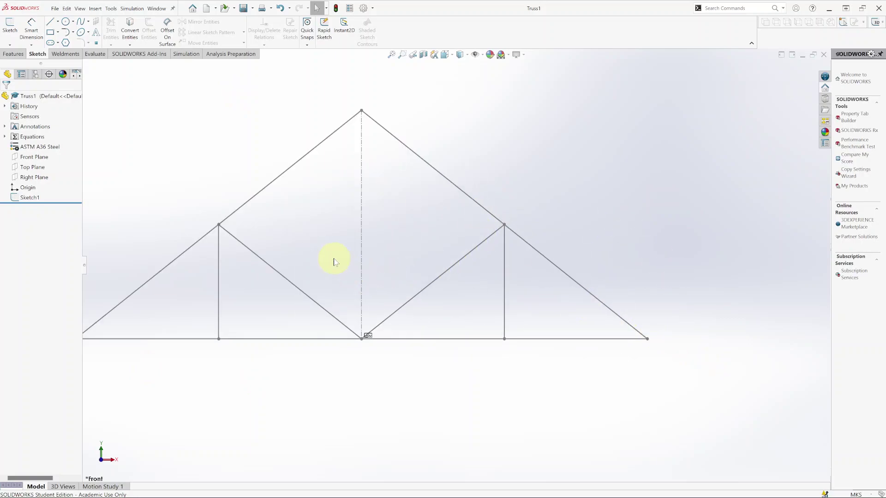
pyautogui.scroll(1, 332, 259)
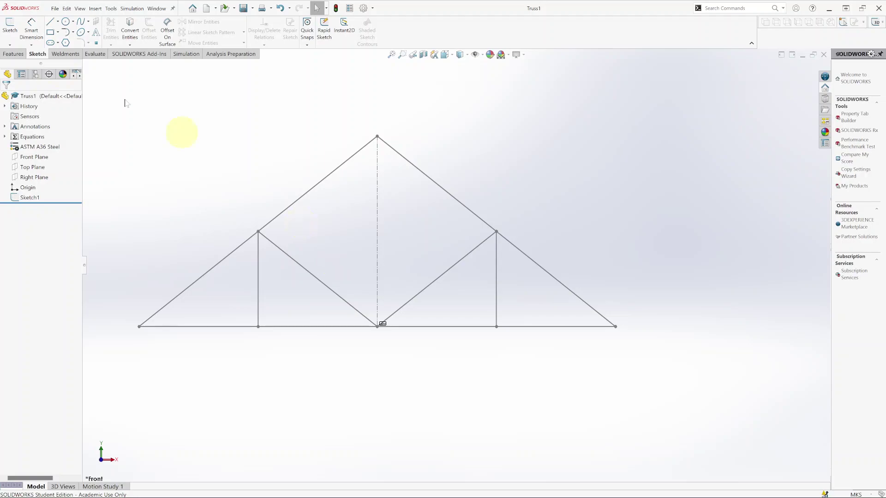
pyautogui.click(66, 55)
pyautogui.rightClick(316, 34)
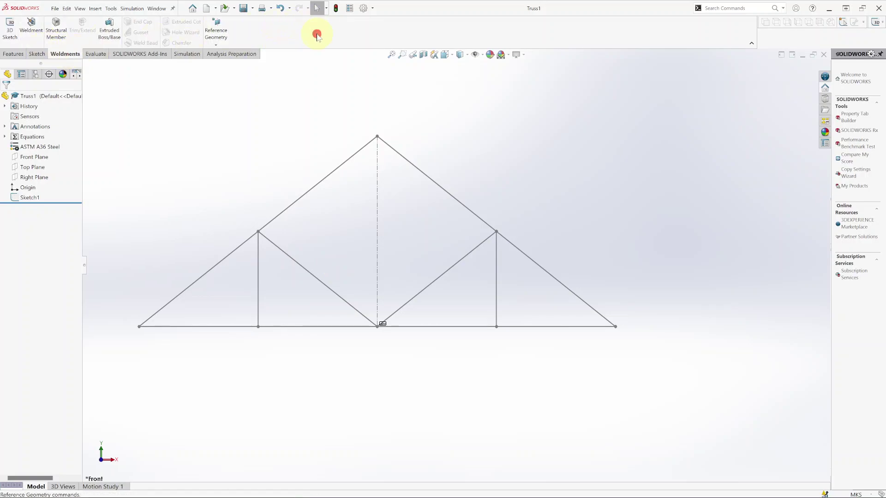
pyautogui.moveTo(358, 70)
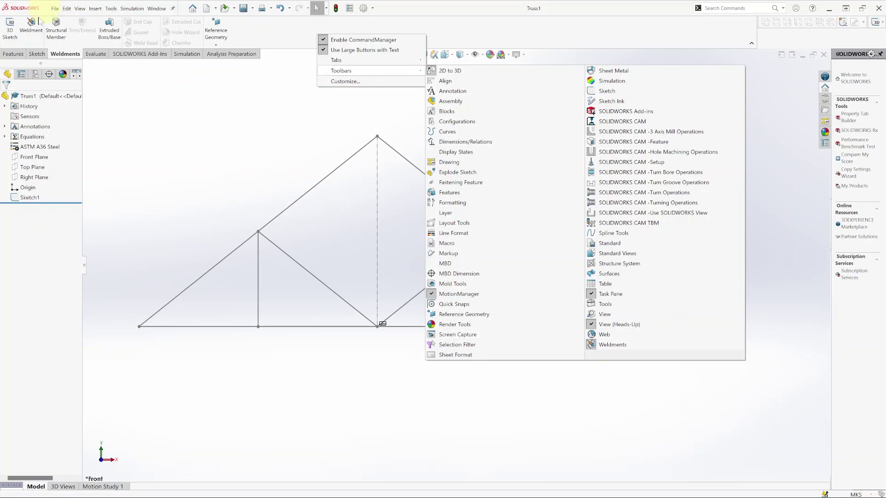
pyautogui.click(56, 29)
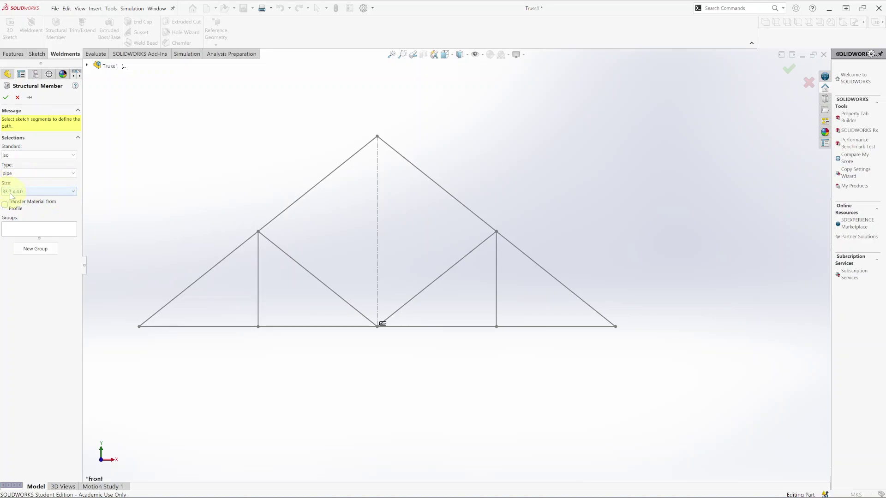
pyautogui.click(33, 250)
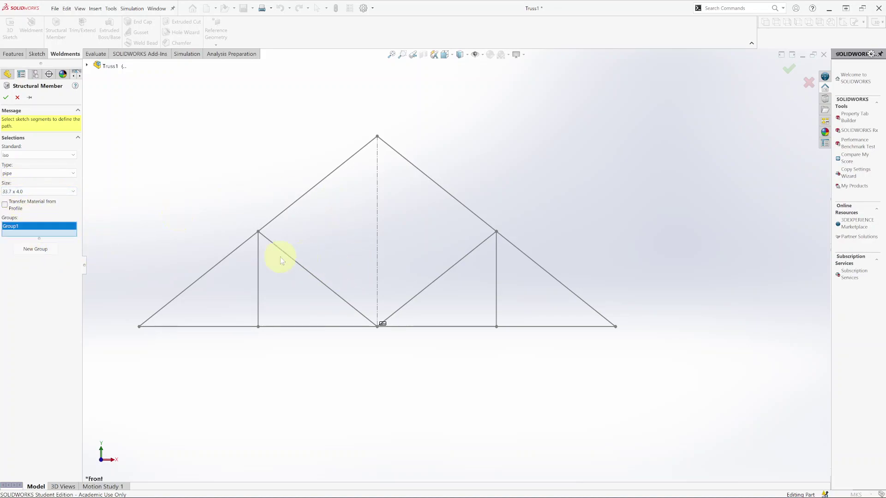
pyautogui.click(229, 258)
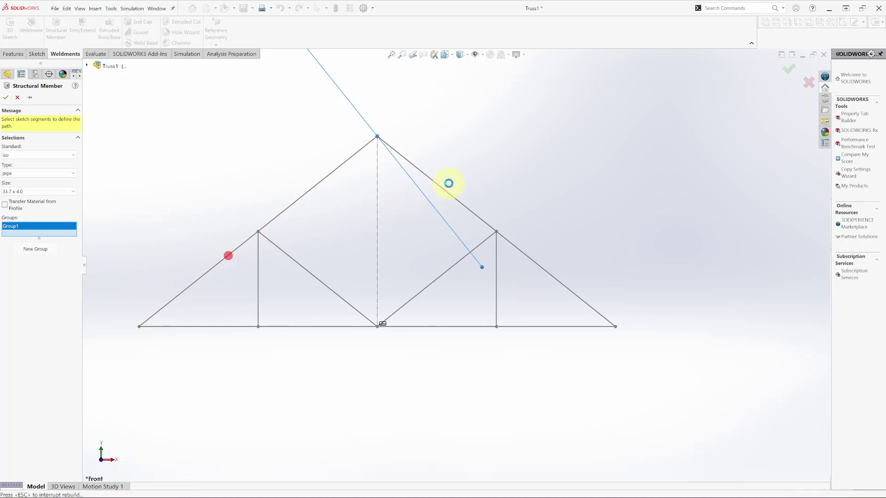
pyautogui.click(447, 192)
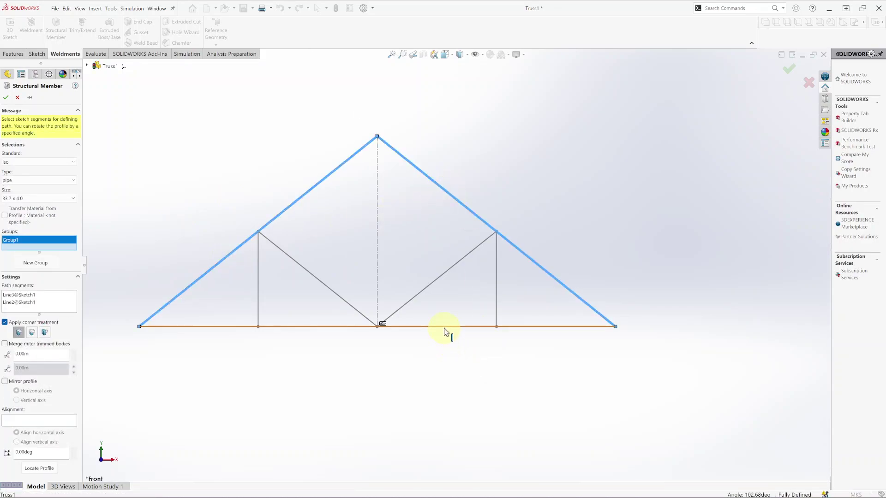
pyautogui.click(444, 327)
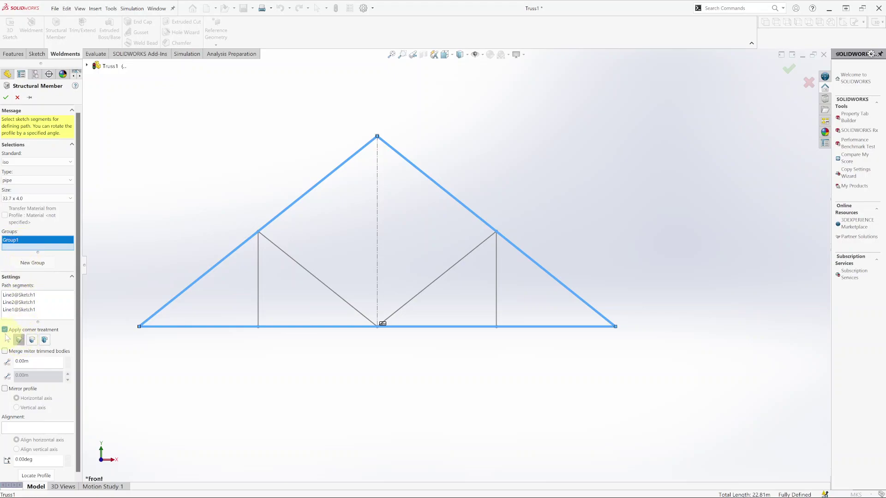
# - Add a second group with the two inner verticals and two inner diagonals, and finish the pipe structural member
pyautogui.click(29, 265)
pyautogui.click(258, 279)
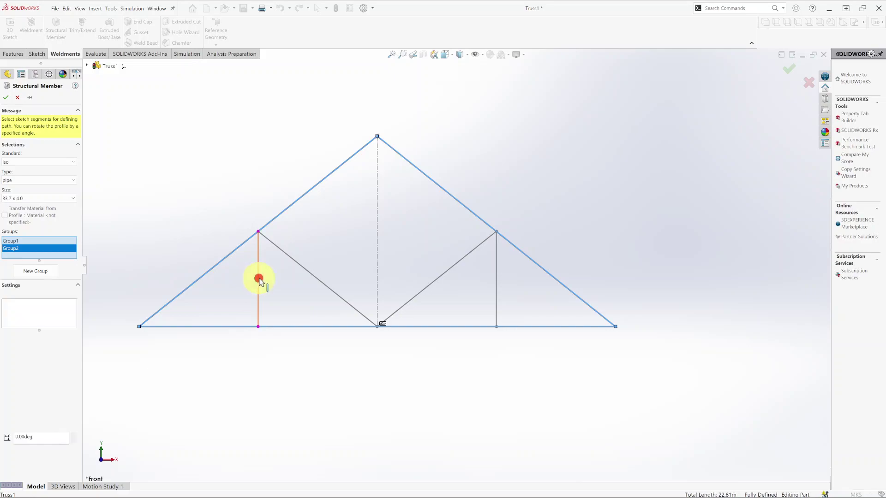
pyautogui.click(294, 265)
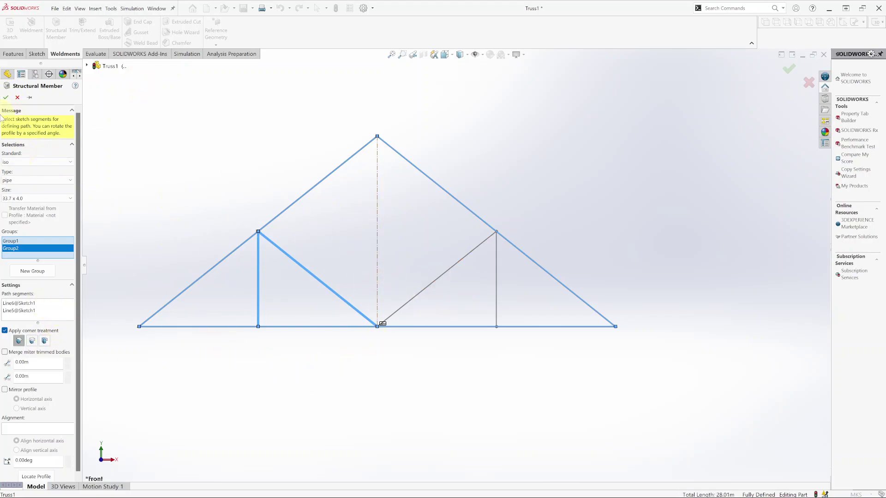
pyautogui.click(424, 288)
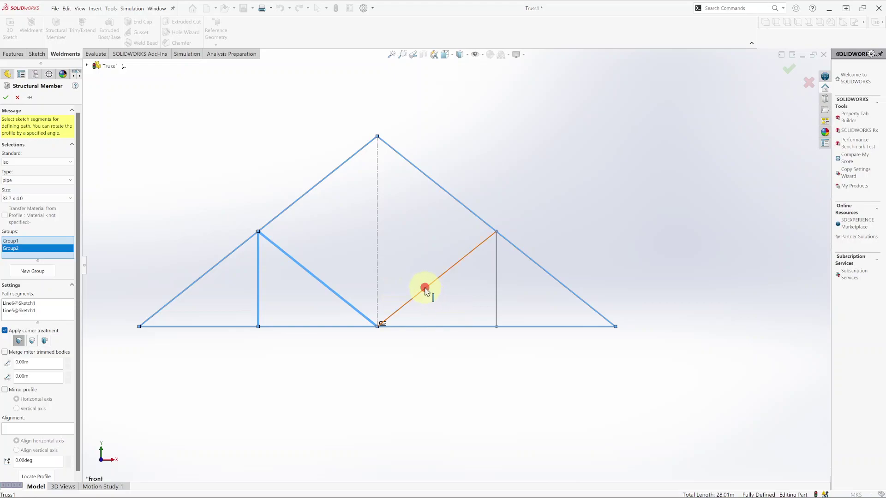
pyautogui.click(496, 294)
pyautogui.click(6, 98)
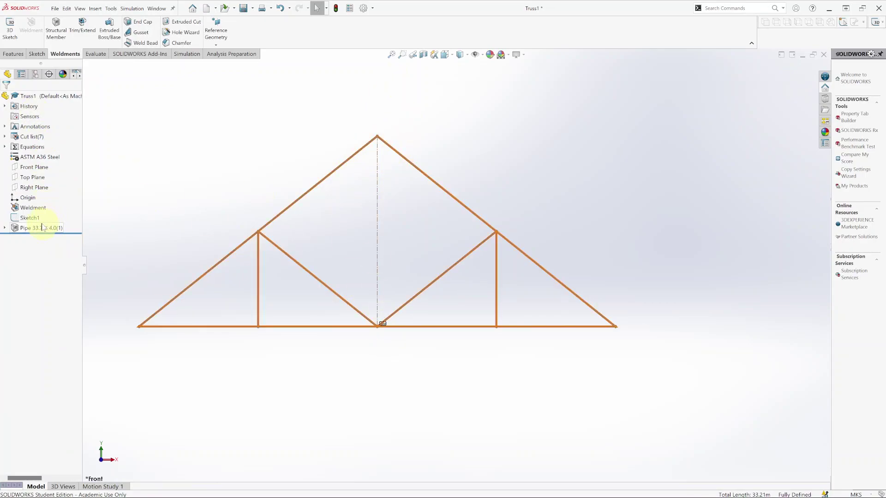
# - Edit the truss sketch to draw a solid vertical line from the apex to the base's midpoint, and exit the sketch
pyautogui.rightClick(31, 218)
pyautogui.click(39, 201)
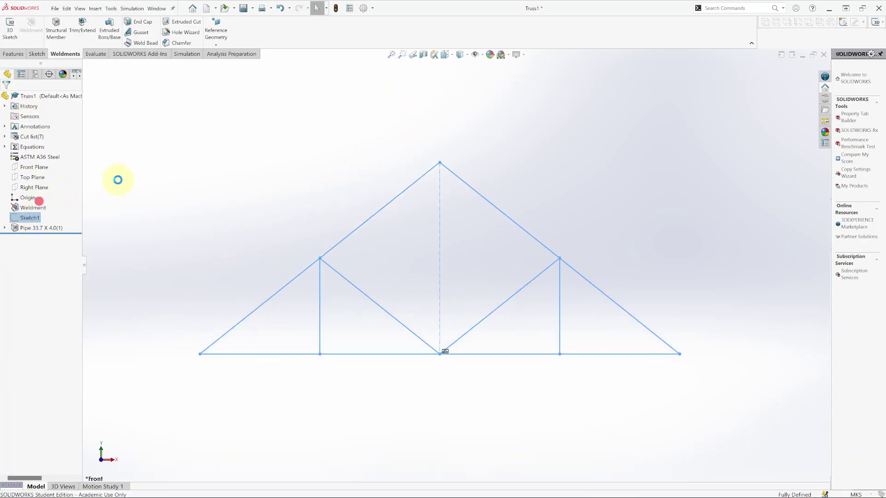
pyautogui.click(51, 21)
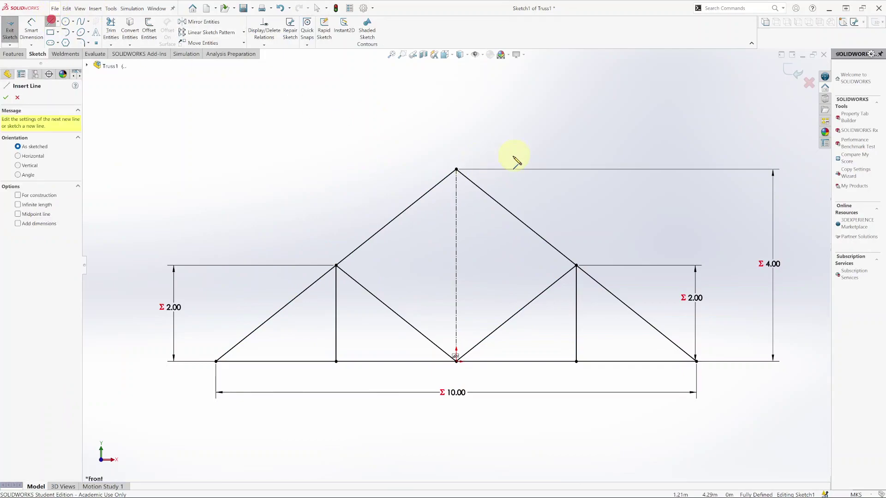
pyautogui.click(457, 170)
pyautogui.click(457, 361)
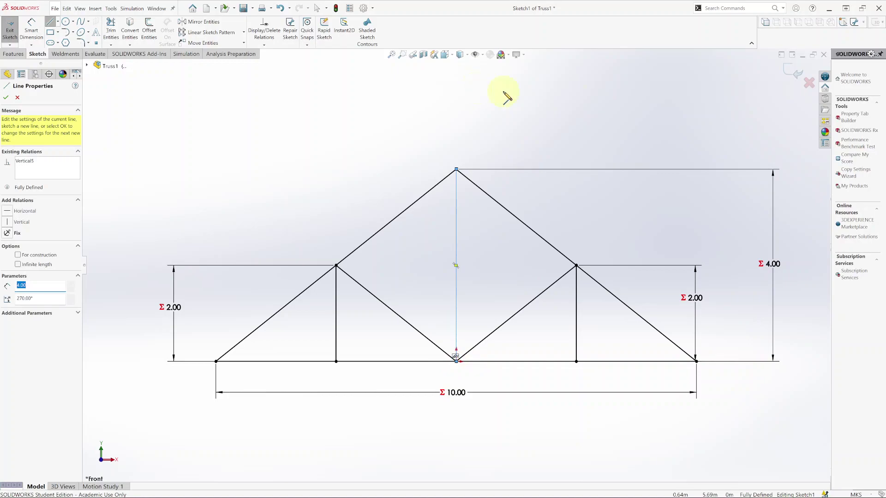
pyautogui.click(787, 75)
pyautogui.click(787, 75)
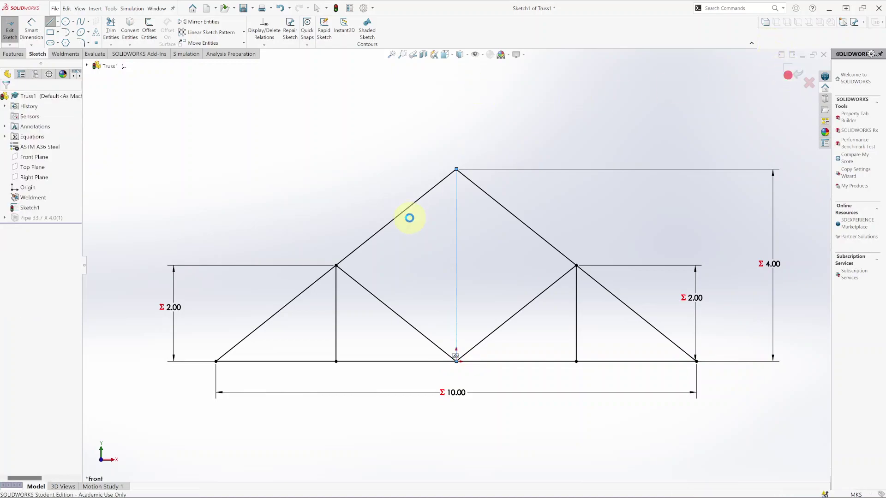
# - Edit the pipe structural member to add the central vertical line as a third group, and save the part
pyautogui.click(5, 228)
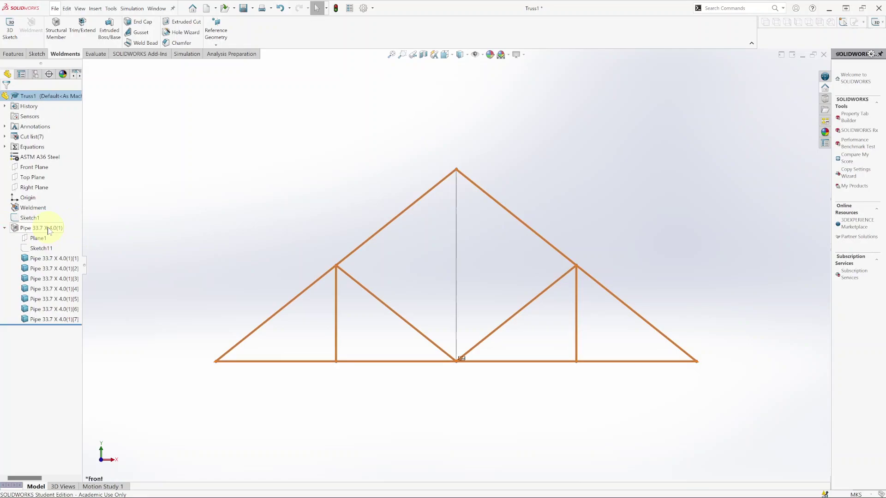
pyautogui.rightClick(48, 228)
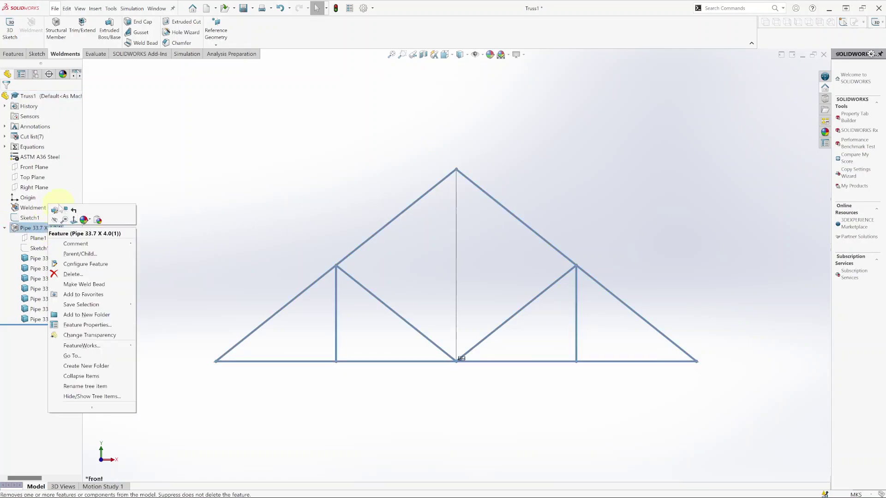
pyautogui.click(54, 209)
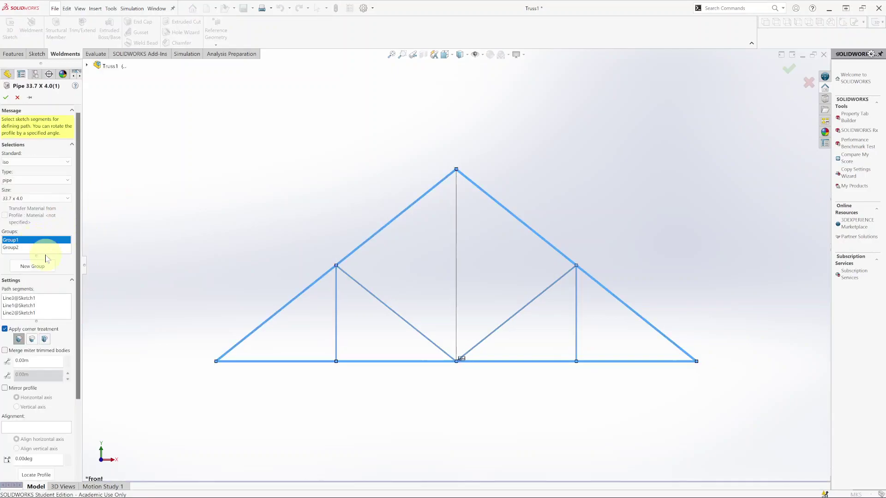
pyautogui.click(27, 267)
pyautogui.click(456, 257)
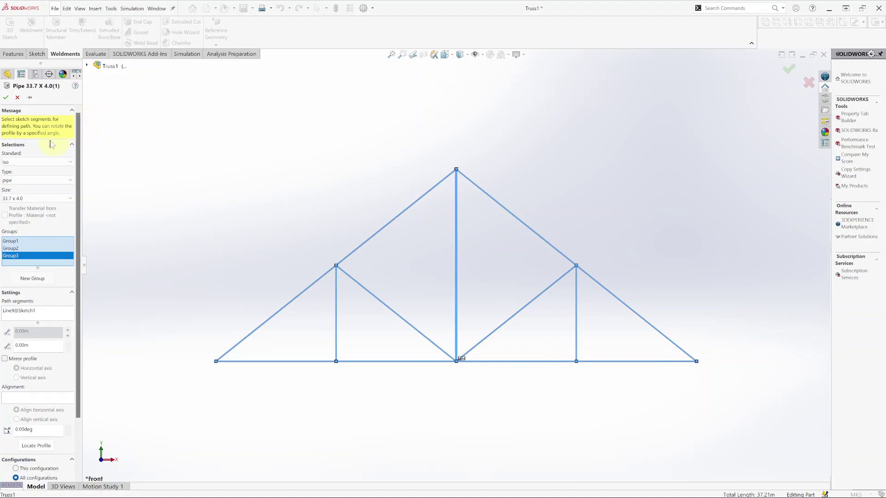
pyautogui.click(5, 98)
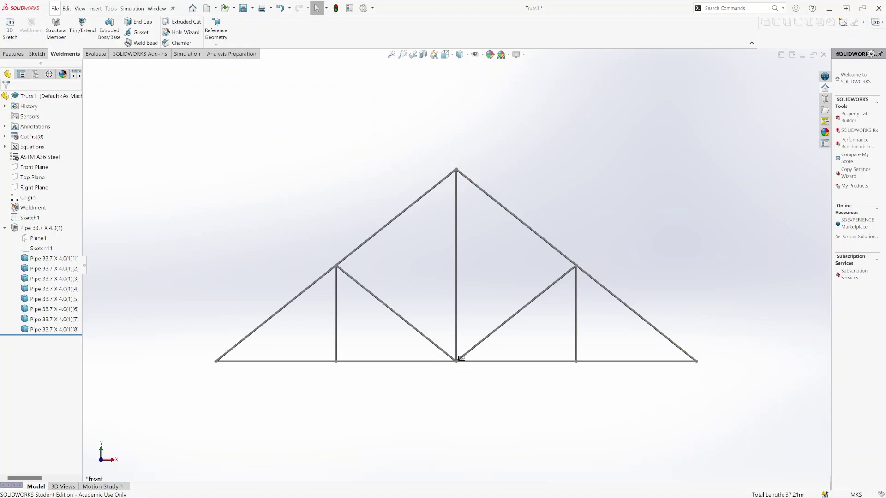
pyautogui.click(243, 8)
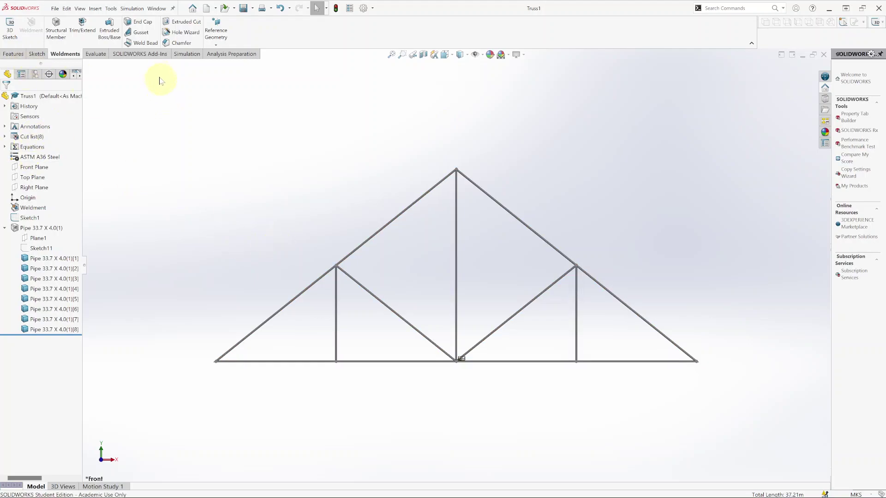
# - Create a Static simulation study named Static 1 for the truss
pyautogui.click(179, 55)
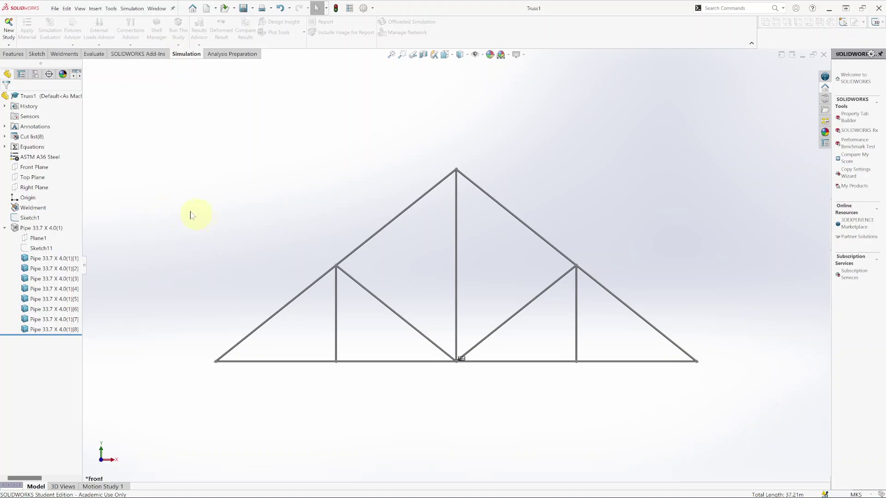
pyautogui.rightClick(534, 35)
pyautogui.moveTo(562, 68)
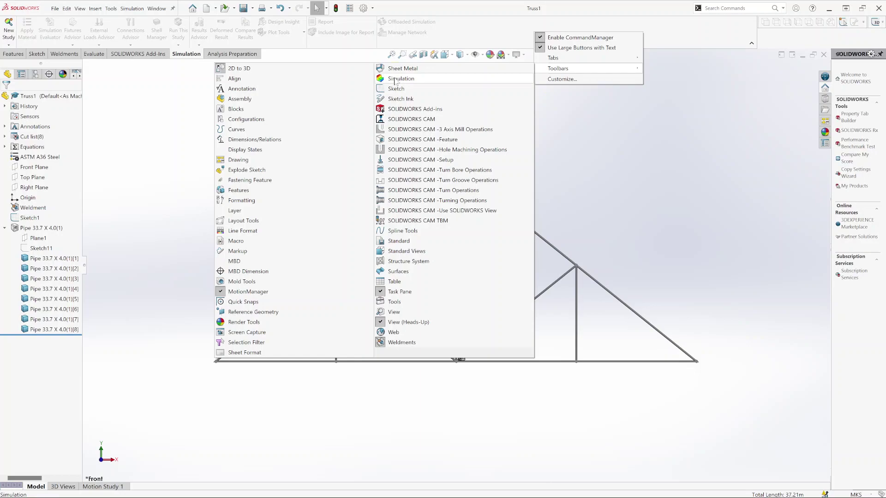
pyautogui.click(9, 44)
pyautogui.click(18, 54)
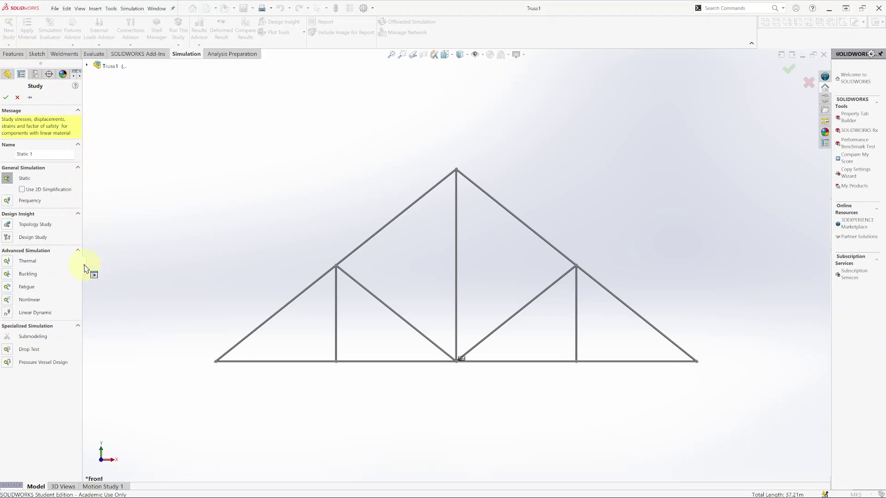
pyautogui.moveTo(84, 267); pyautogui.dragTo(213, 267)
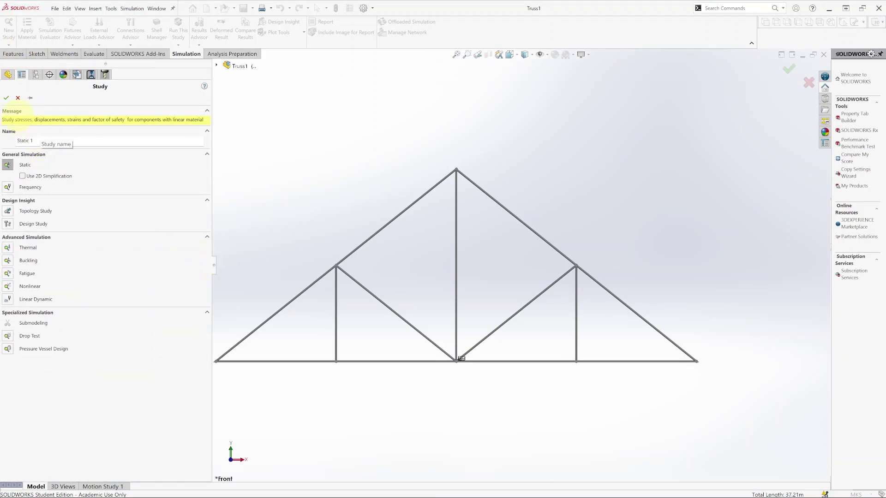
pyautogui.click(7, 99)
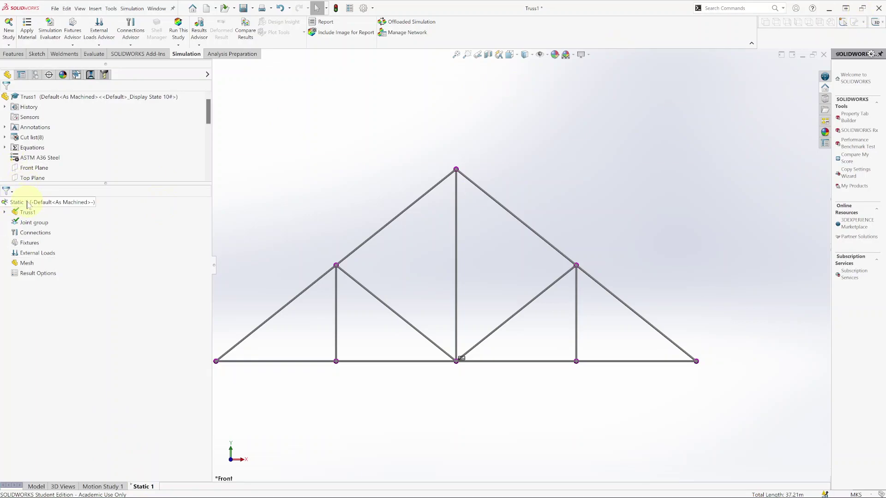
# - Apply ASTM A36 Steel to the left sloping beam in the study's cut list
pyautogui.click(5, 212)
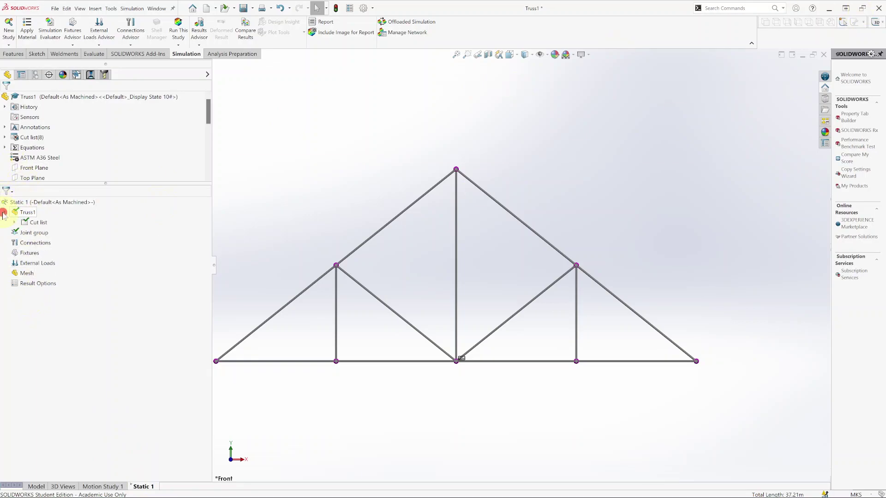
pyautogui.click(15, 222)
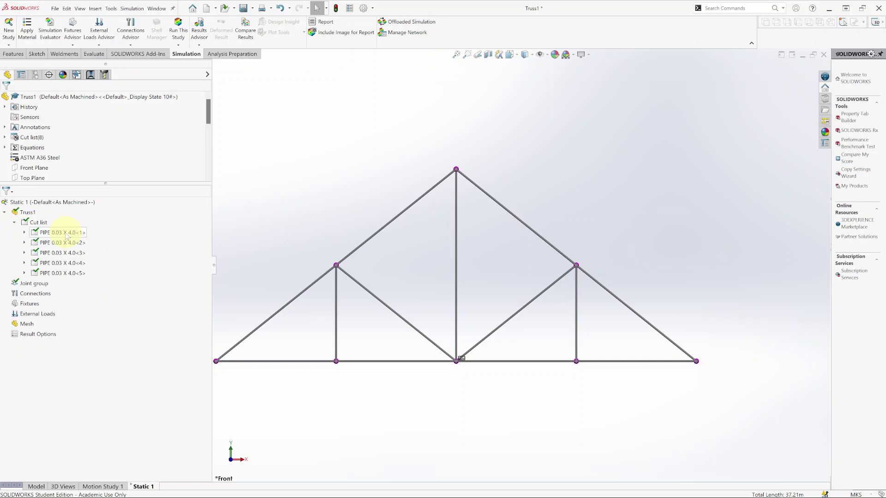
pyautogui.click(27, 233)
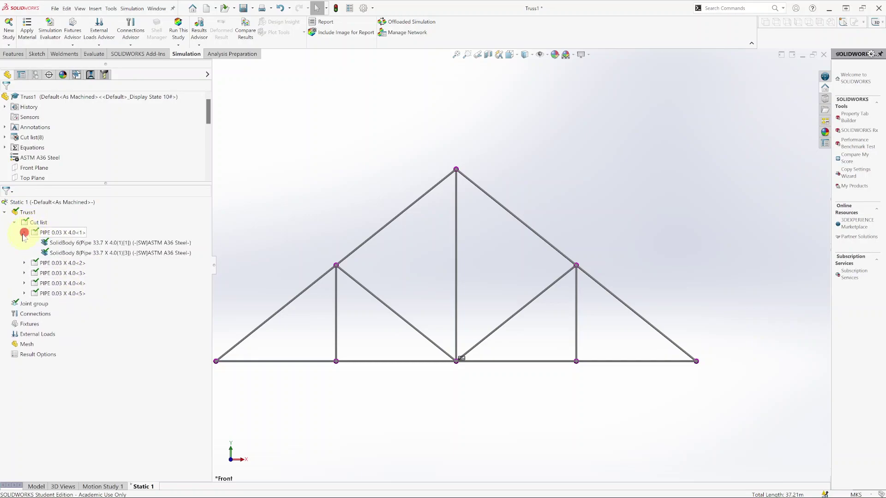
pyautogui.click(70, 244)
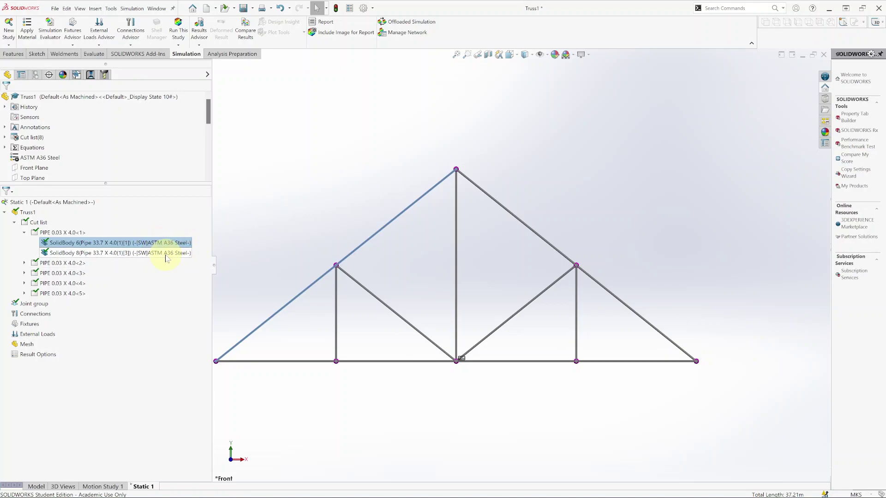
pyautogui.click(27, 26)
pyautogui.click(295, 307)
pyautogui.click(370, 7)
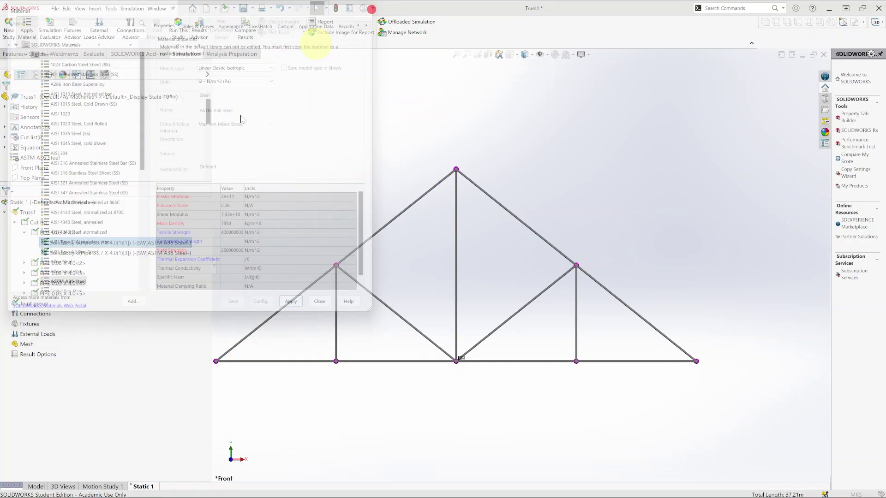
# - Inspect the study's beam bodies, their materials and available options in the cut list, as well as the joint group
pyautogui.click(24, 263)
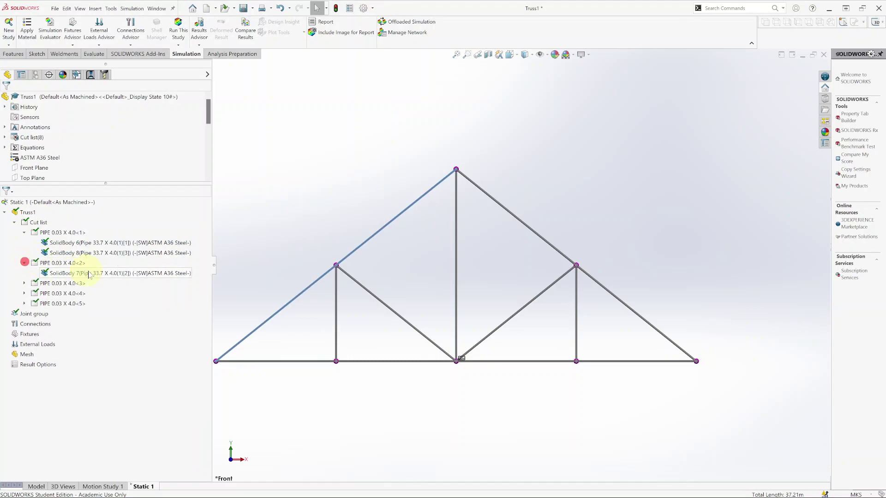
pyautogui.click(126, 243)
pyautogui.keyDown('ctrl'); pyautogui.click(128, 252); pyautogui.keyUp('ctrl')
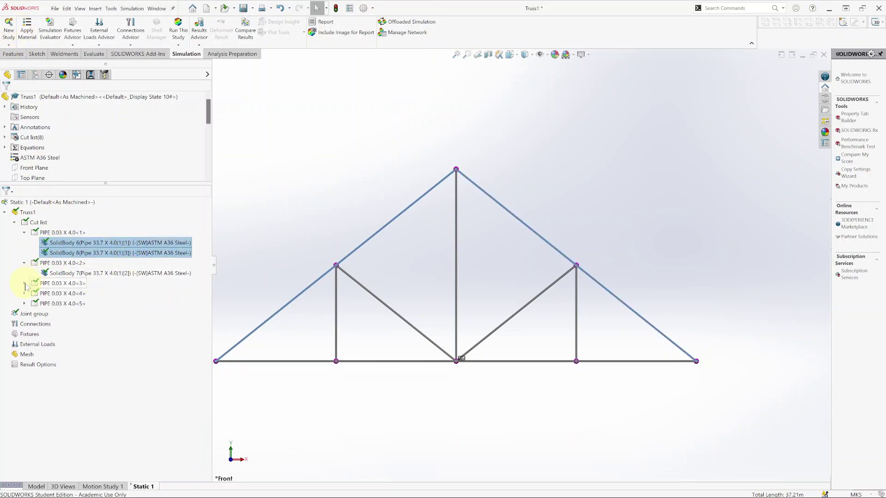
pyautogui.click(24, 284)
pyautogui.click(136, 294)
pyautogui.rightClick(135, 293)
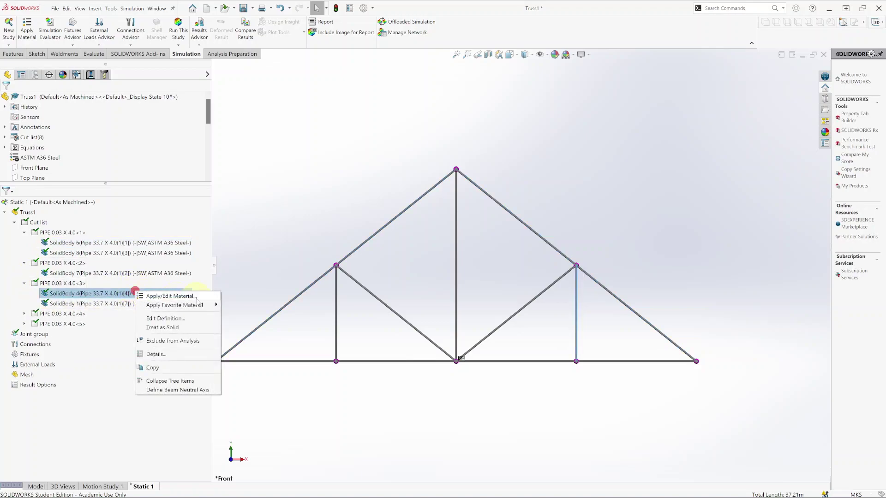
pyautogui.click(257, 162)
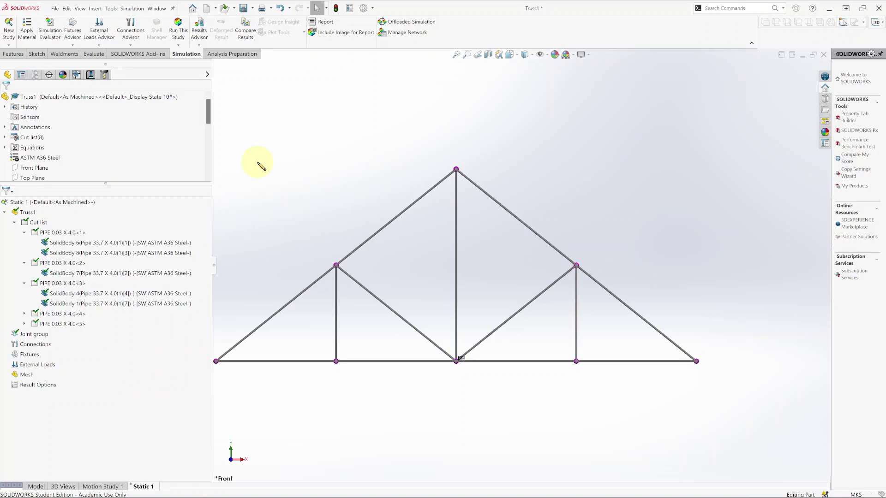
pyautogui.click(23, 234)
pyautogui.click(24, 263)
pyautogui.click(23, 243)
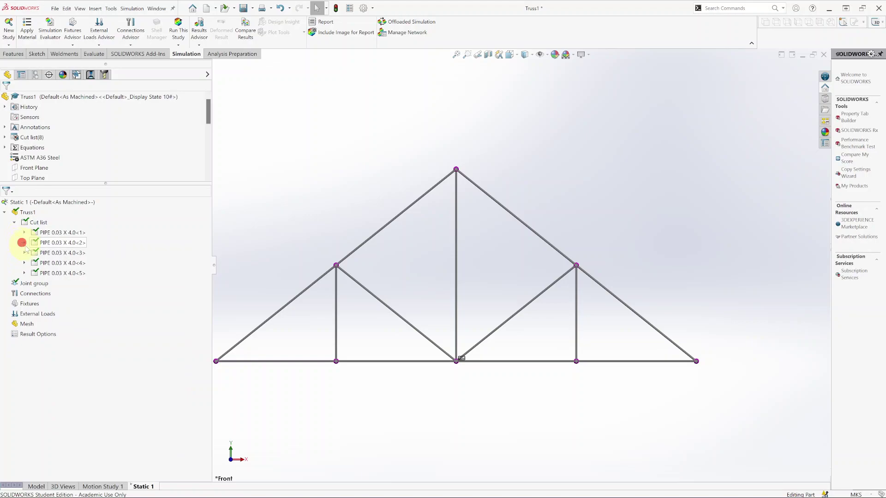
pyautogui.click(35, 285)
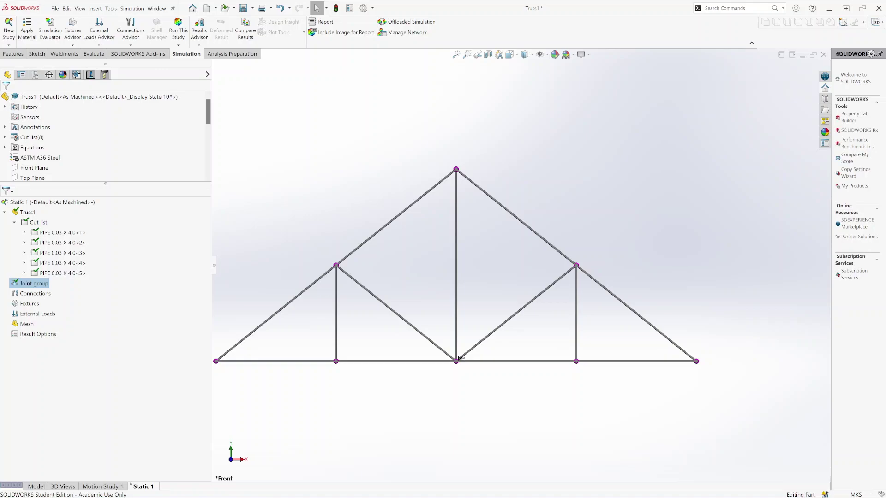
# - Capture the truss load diagram and enlarge it in Snipping Tool to review its supports and the forces F1, F2 and F3
pyautogui.press('super+shift+s')
pyautogui.click(605, 114)
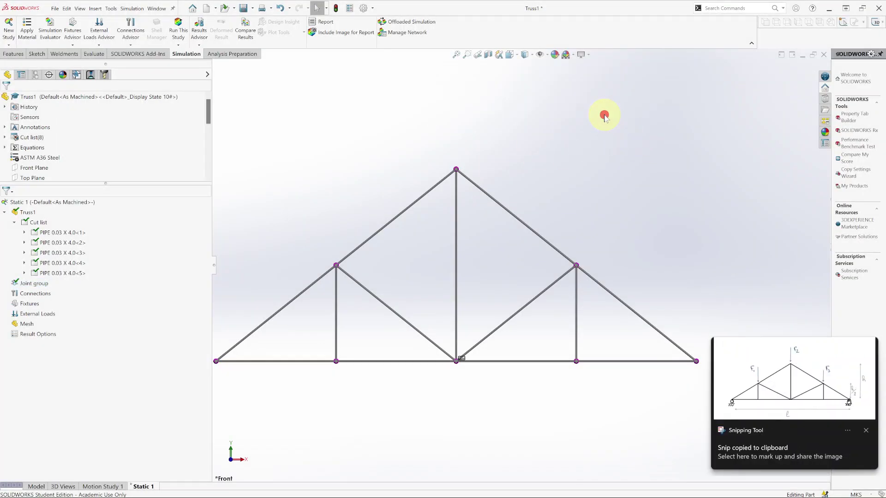
pyautogui.click(591, 87)
pyautogui.click(749, 367)
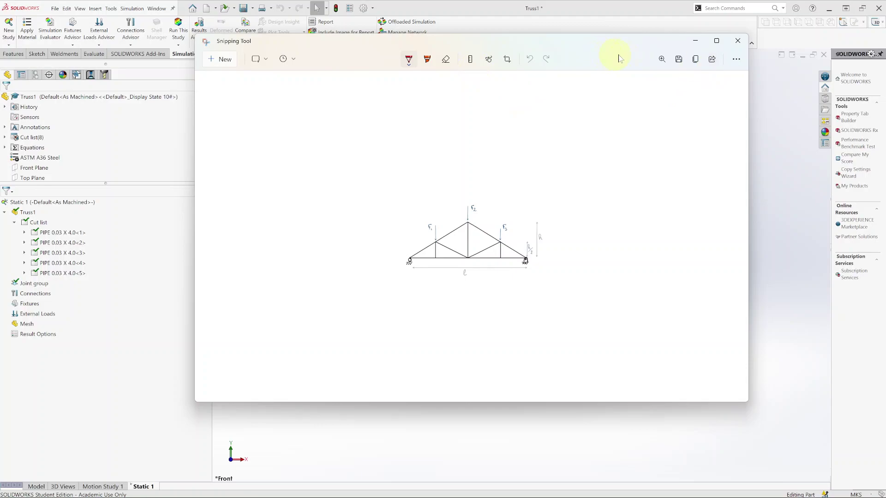
pyautogui.click(660, 61)
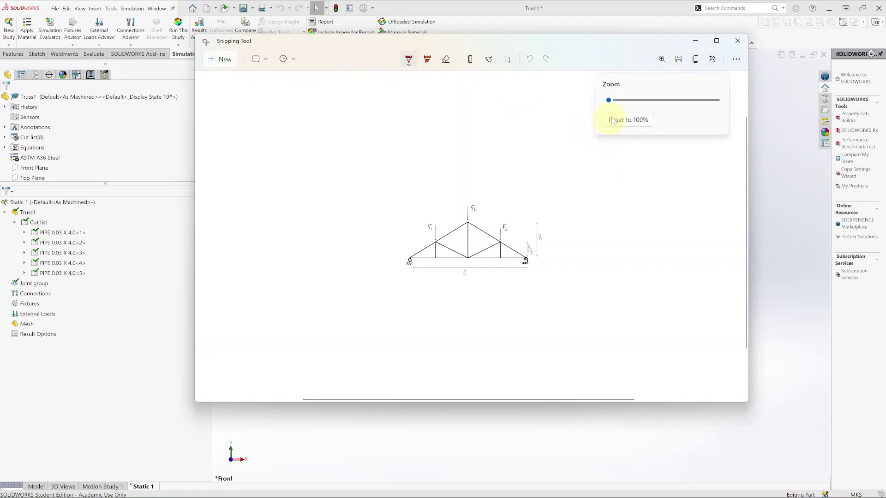
pyautogui.moveTo(609, 100); pyautogui.dragTo(687, 100)
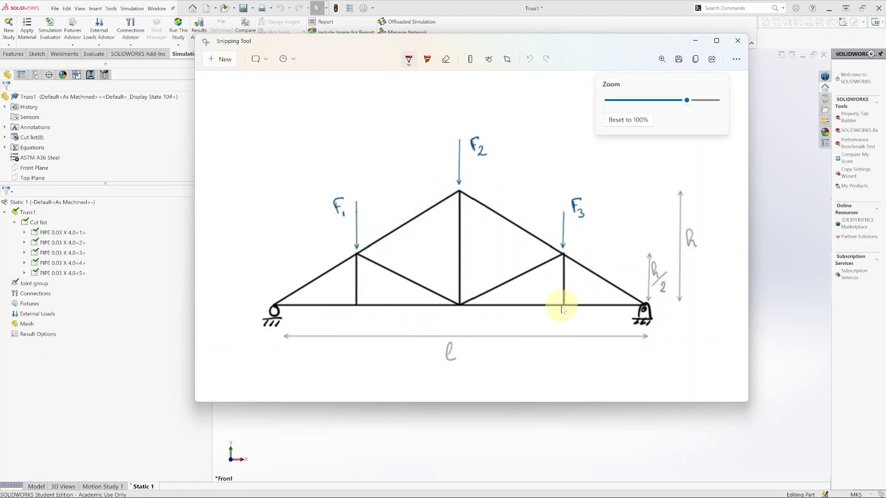
pyautogui.click(778, 220)
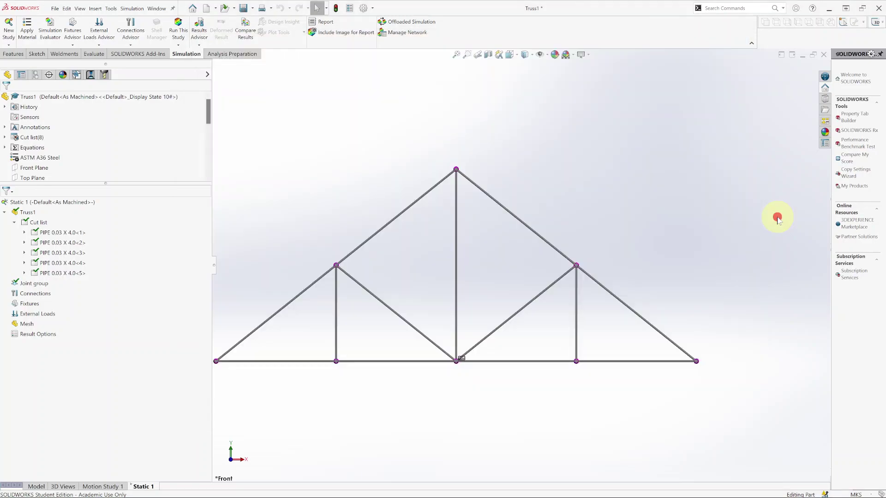
# - Edit the joint group and accept the joints for all beams, with clearance equal to zero treated as touching
pyautogui.click(31, 284)
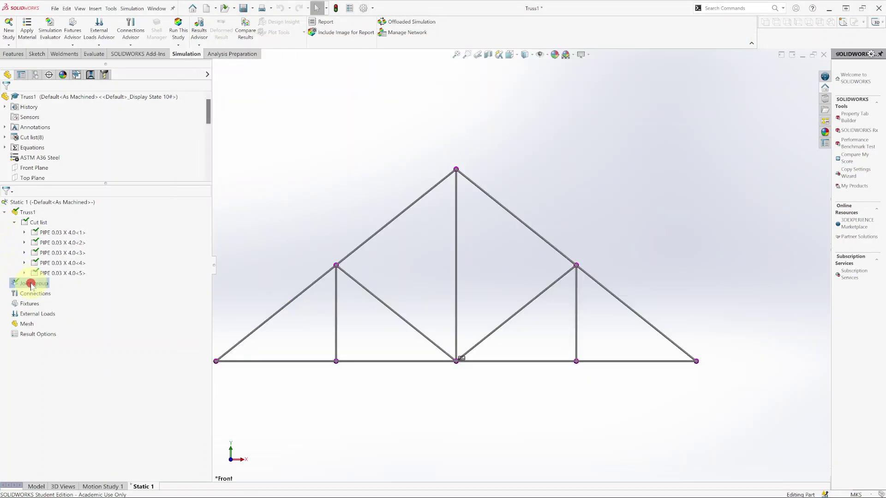
pyautogui.rightClick(31, 284)
pyautogui.click(40, 291)
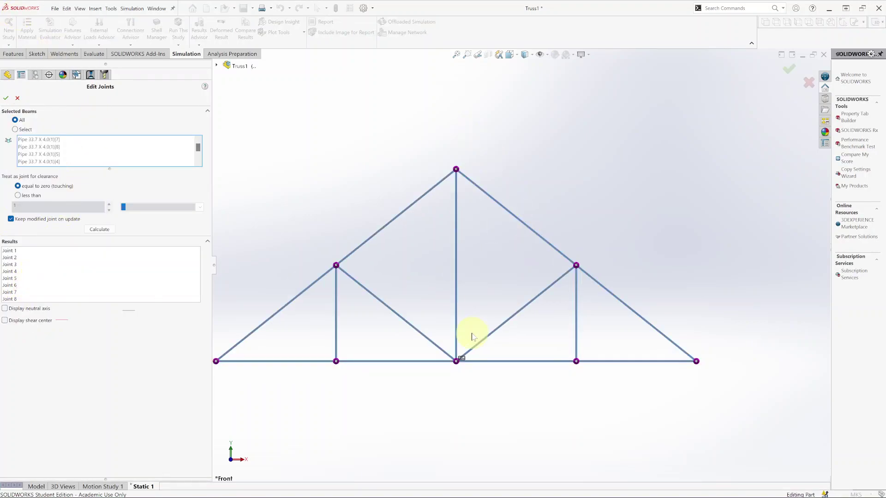
pyautogui.scroll(2, 472, 337)
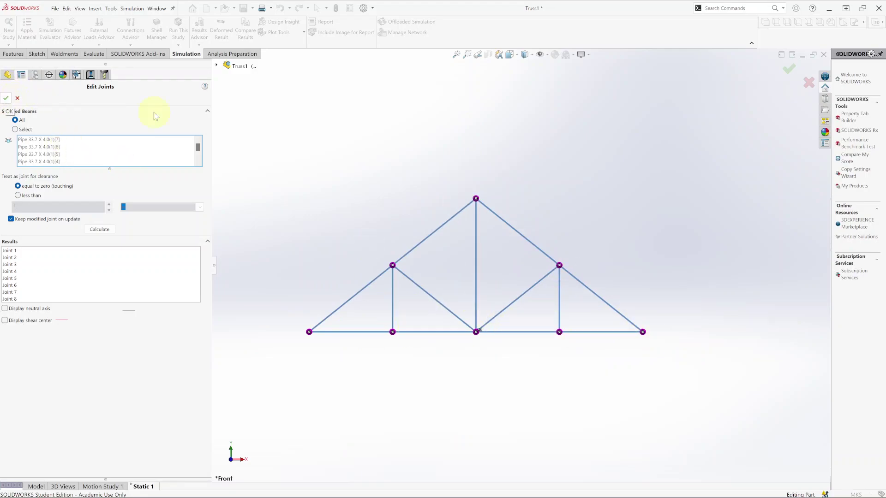
pyautogui.click(6, 99)
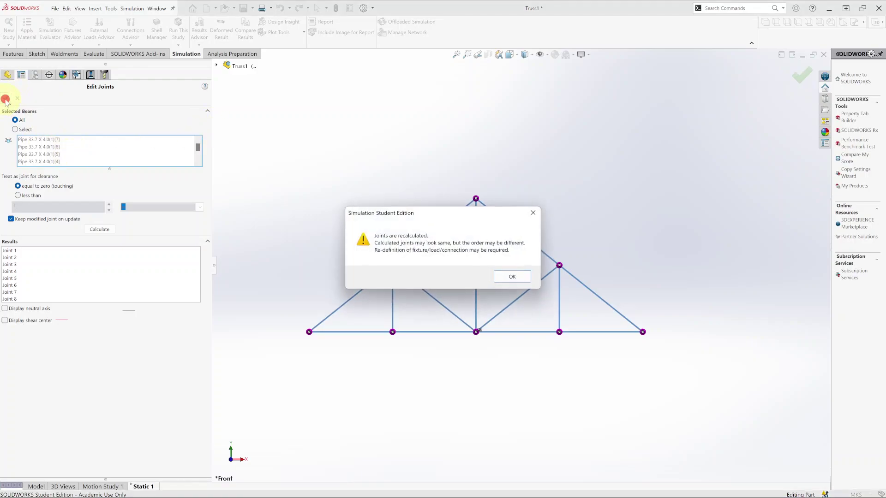
pyautogui.click(513, 277)
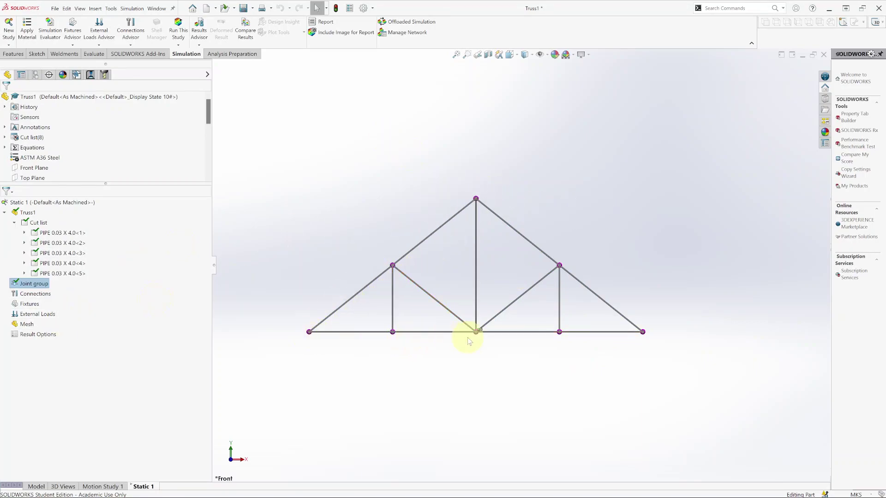
# - Open the Fixtures Advisor for the study and widen its pane, keeping the whole truss in view
pyautogui.scroll(2, 399, 271)
pyautogui.scroll(-5, 520, 273)
pyautogui.scroll(2, 743, 342)
pyautogui.scroll(-2, 743, 341)
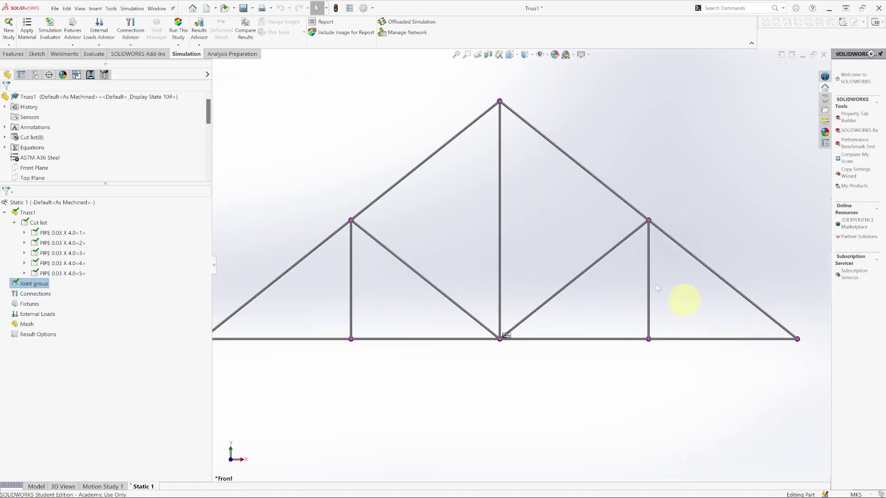
pyautogui.click(33, 295)
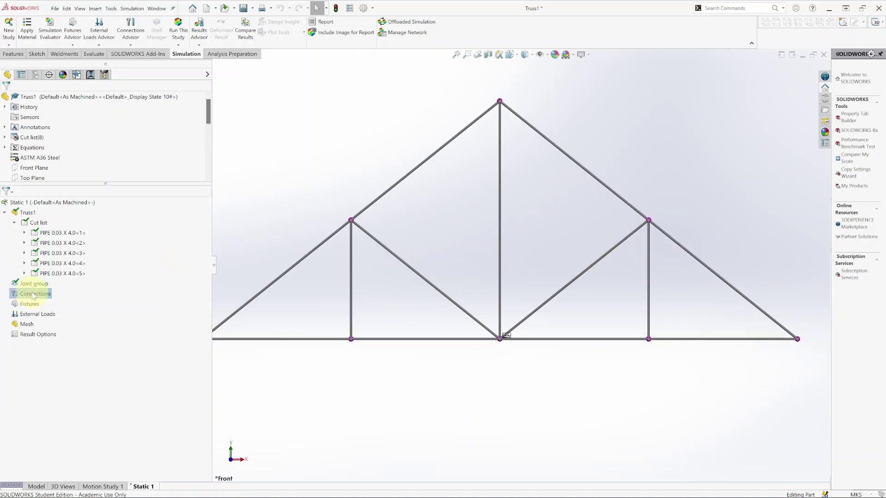
pyautogui.click(31, 306)
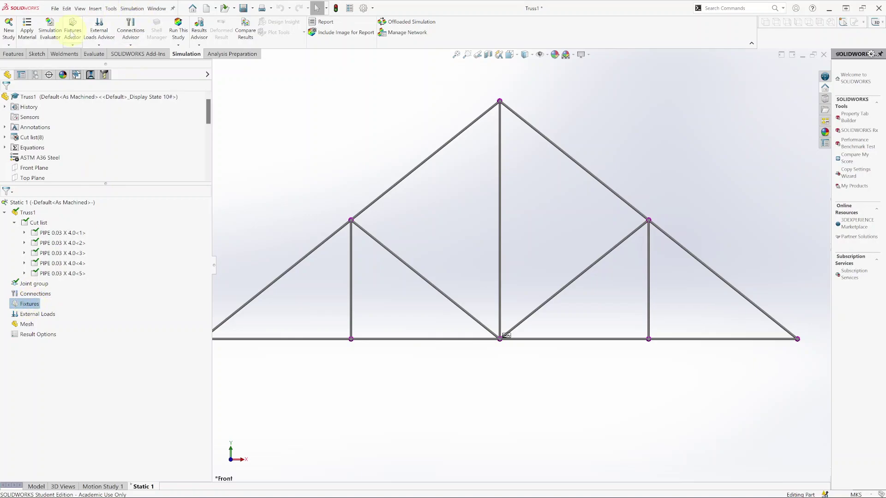
pyautogui.rightClick(30, 306)
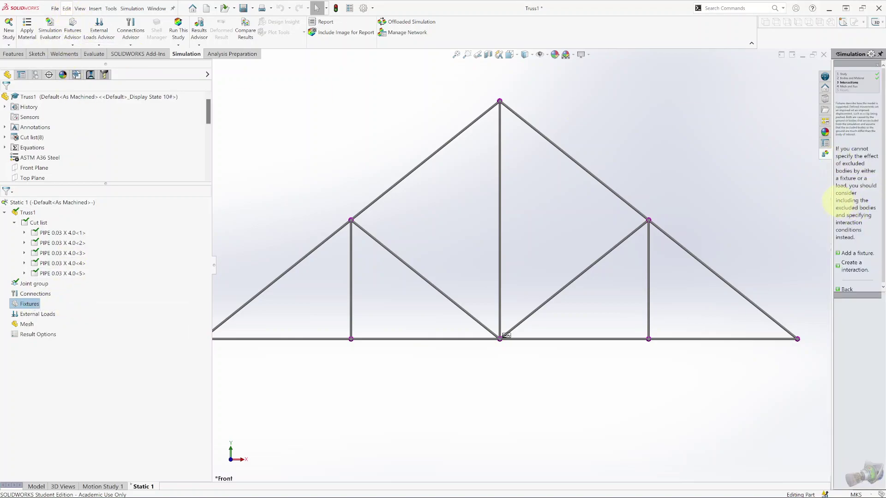
pyautogui.moveTo(830, 197); pyautogui.dragTo(685, 184)
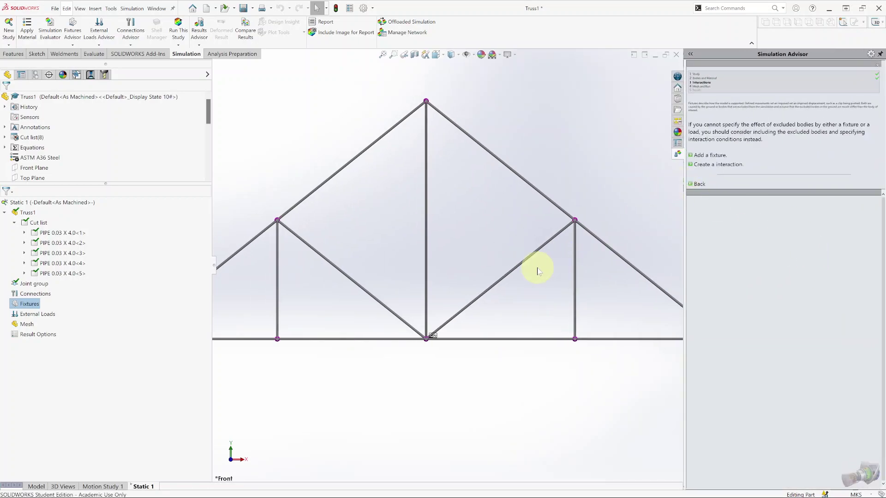
pyautogui.press('f')
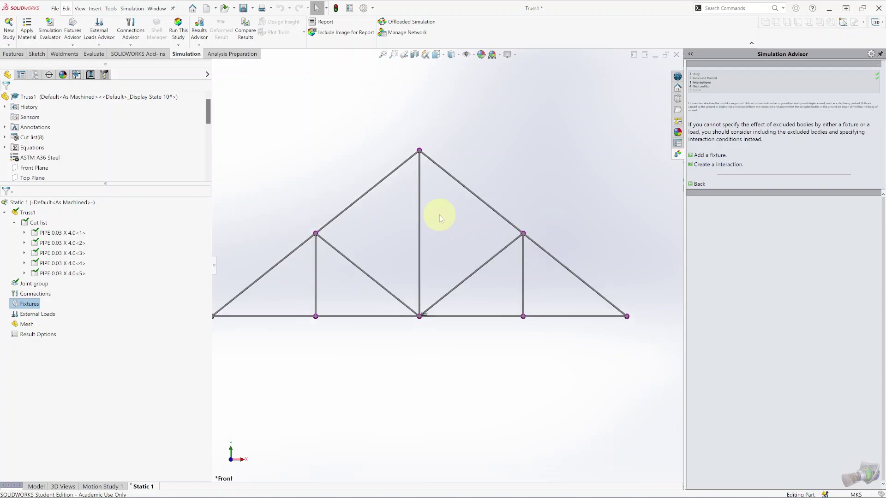
# - Add a Use Reference Geometry fixture on the truss's lower left end joint, with the Front Plane as reference
pyautogui.click(717, 156)
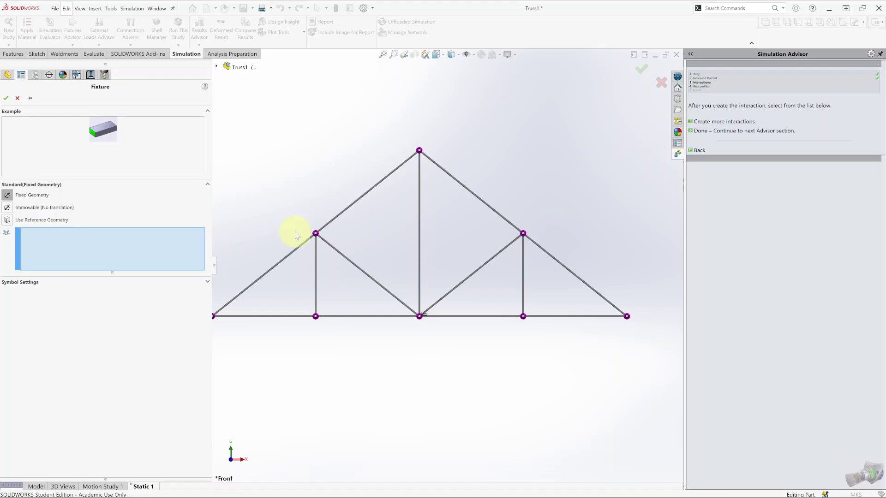
pyautogui.click(8, 221)
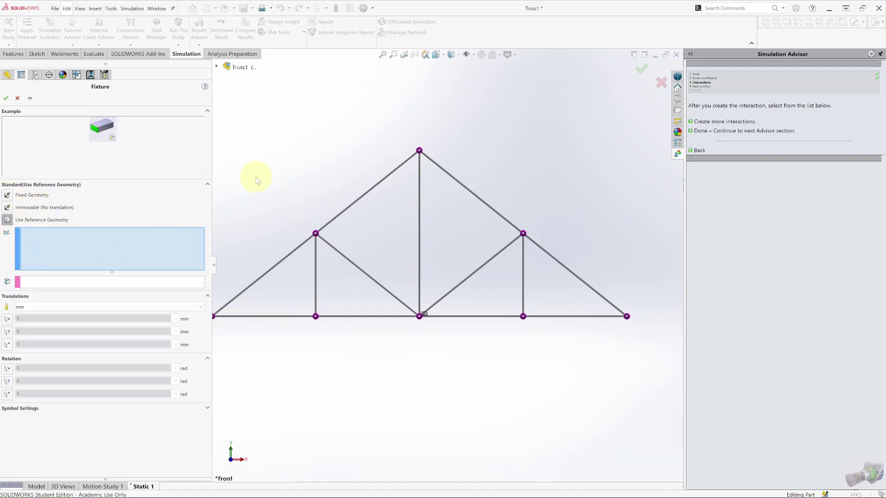
pyautogui.click(216, 67)
pyautogui.click(257, 138)
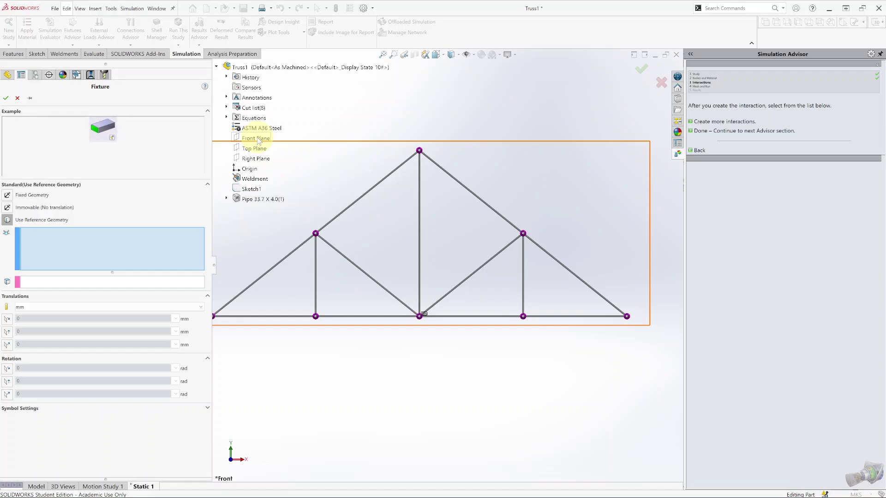
pyautogui.click(50, 235)
pyautogui.scroll(1, 261, 319)
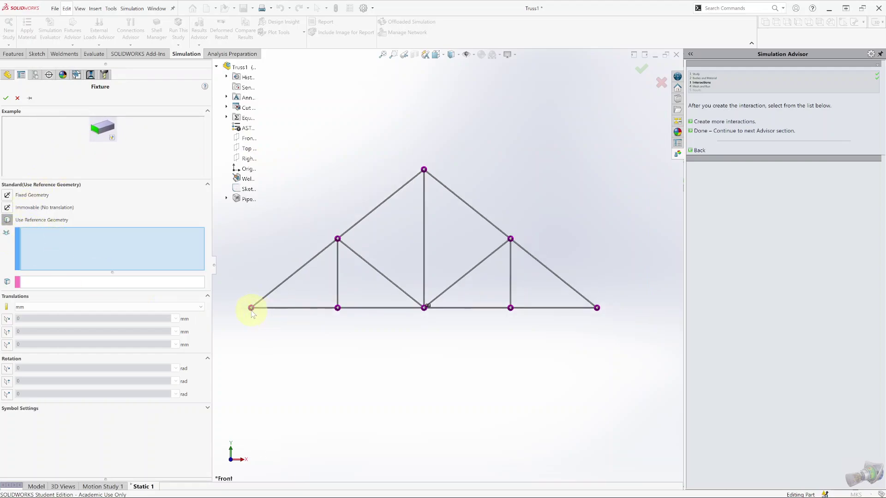
pyautogui.click(251, 308)
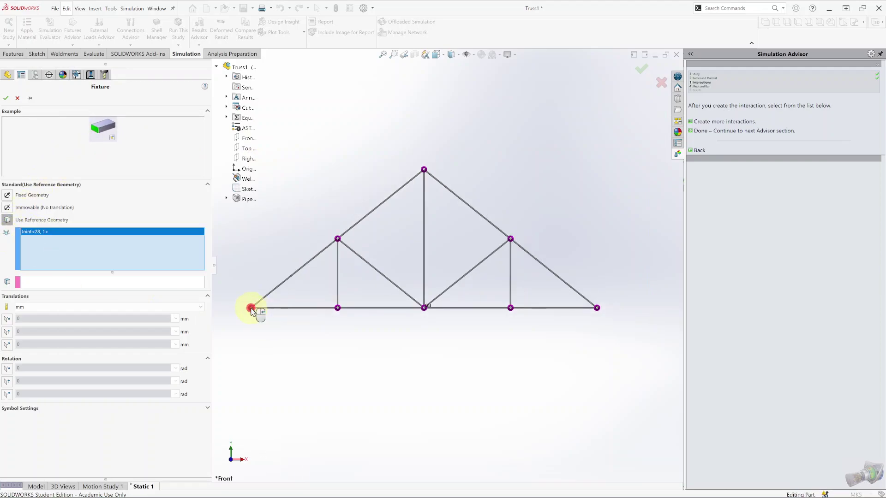
pyautogui.click(31, 282)
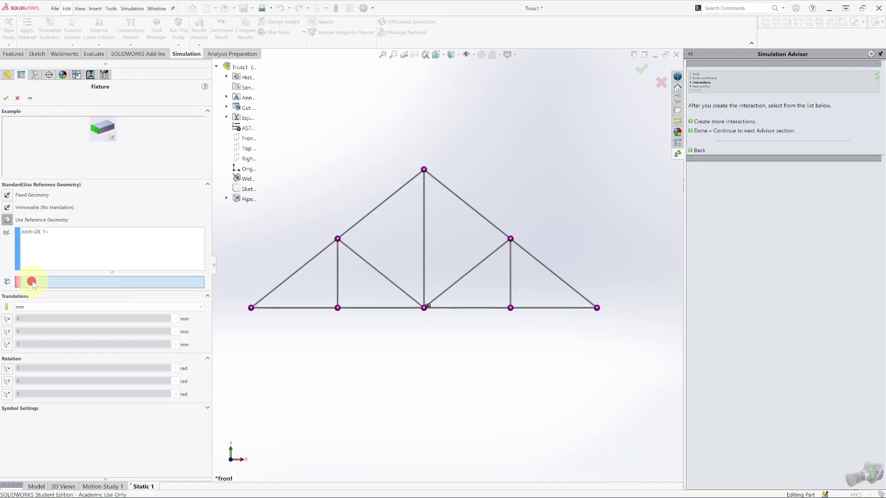
pyautogui.click(252, 138)
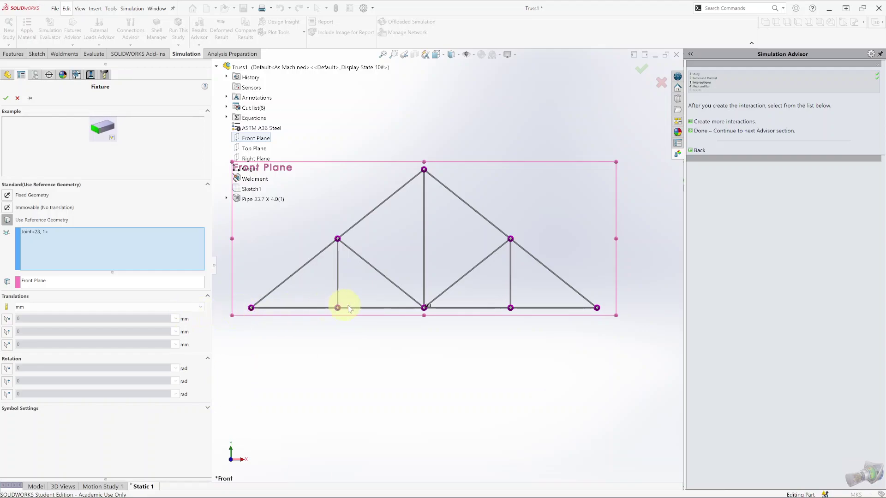
# - Restrain the left joint's translations along plane direction 2 and normal to the plane at 0 mm, and its first two rotations at 0 rad
pyautogui.click(8, 320)
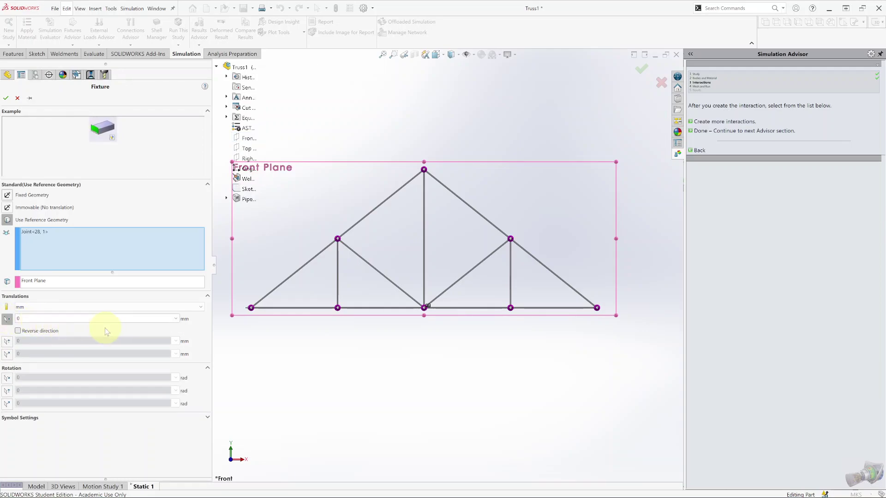
pyautogui.click(7, 319)
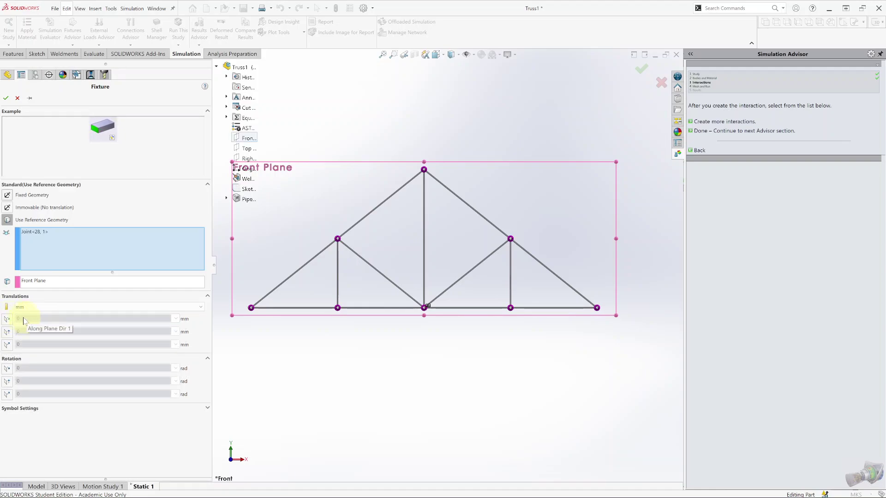
pyautogui.click(7, 332)
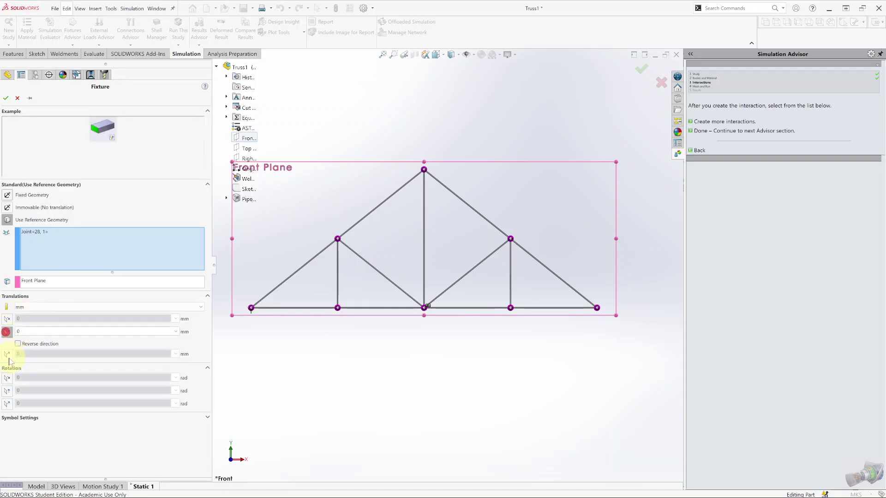
pyautogui.click(6, 354)
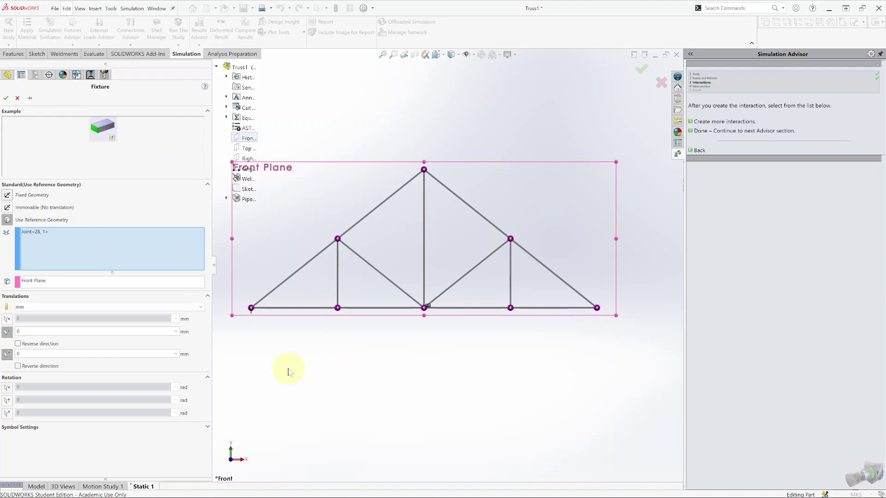
pyautogui.click(7, 388)
pyautogui.click(7, 411)
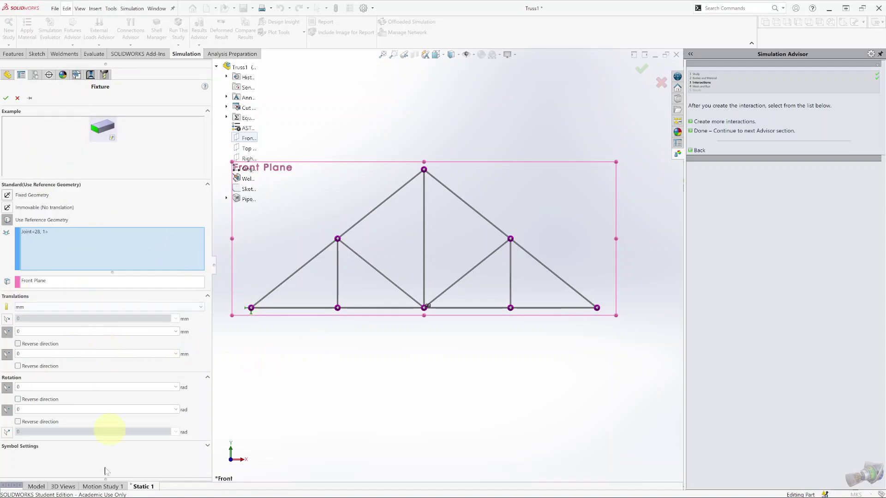
pyautogui.click(6, 97)
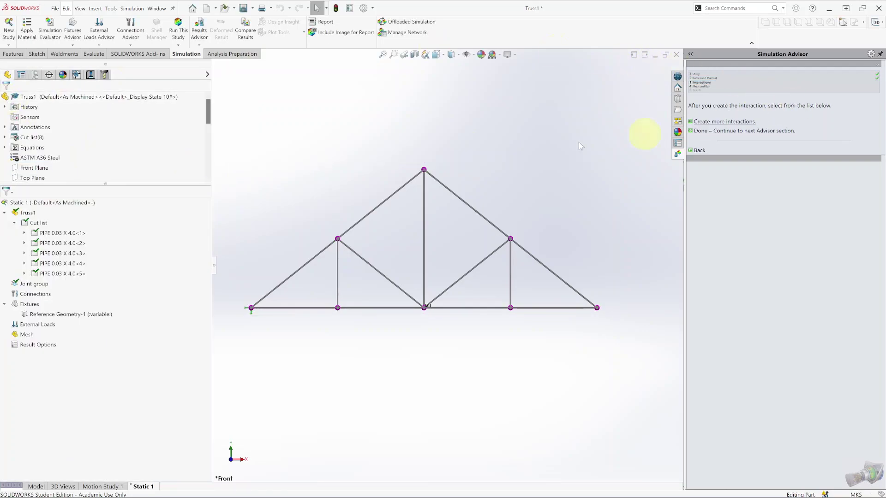
# - Add another Use Reference Geometry fixture on the truss's lower right end joint, with the Front Plane as reference
pyautogui.moveTo(65, 311)
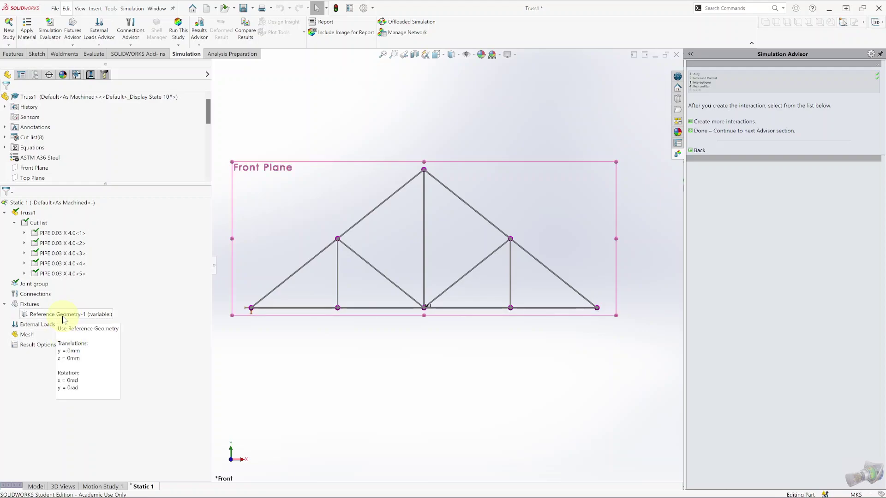
pyautogui.click(721, 122)
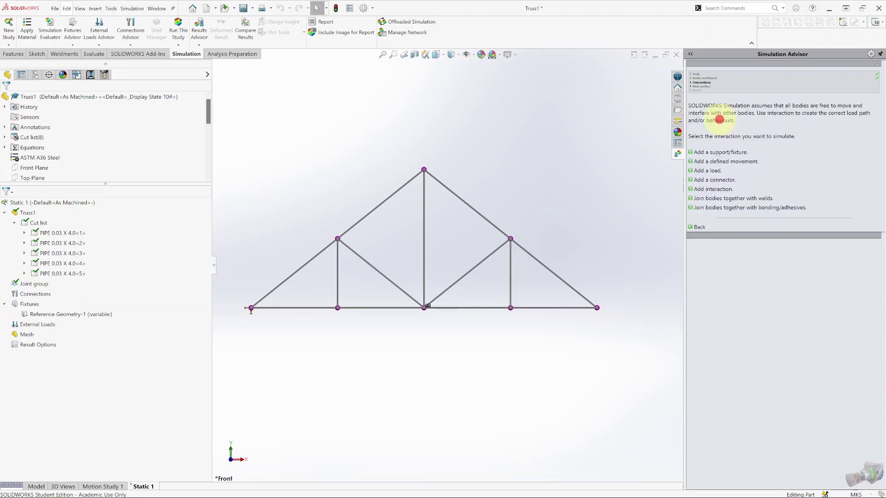
pyautogui.click(719, 152)
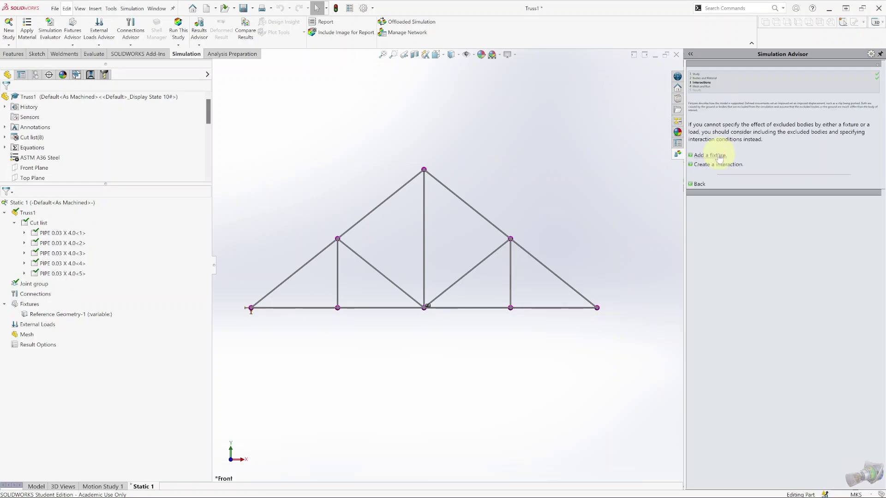
pyautogui.click(718, 155)
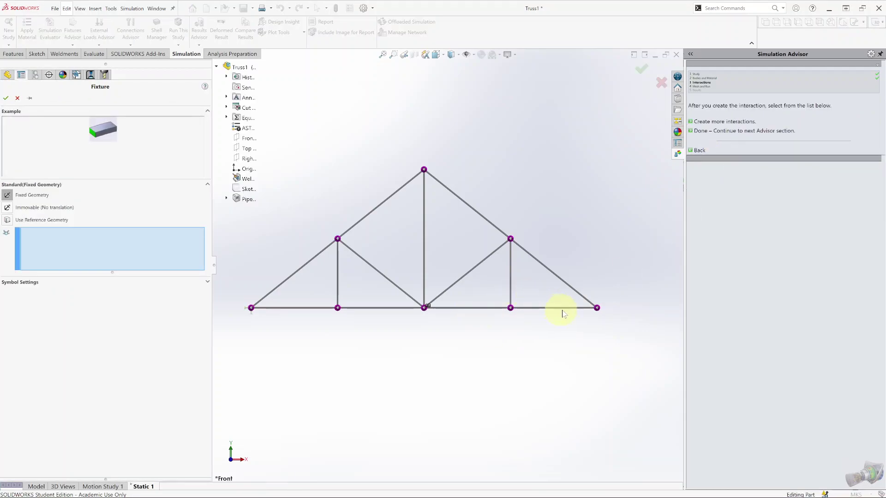
pyautogui.click(598, 308)
pyautogui.click(7, 221)
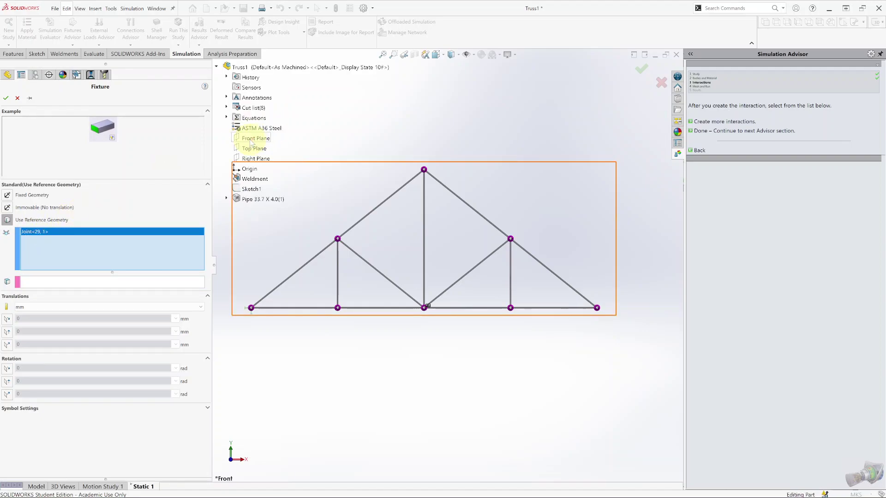
pyautogui.click(34, 282)
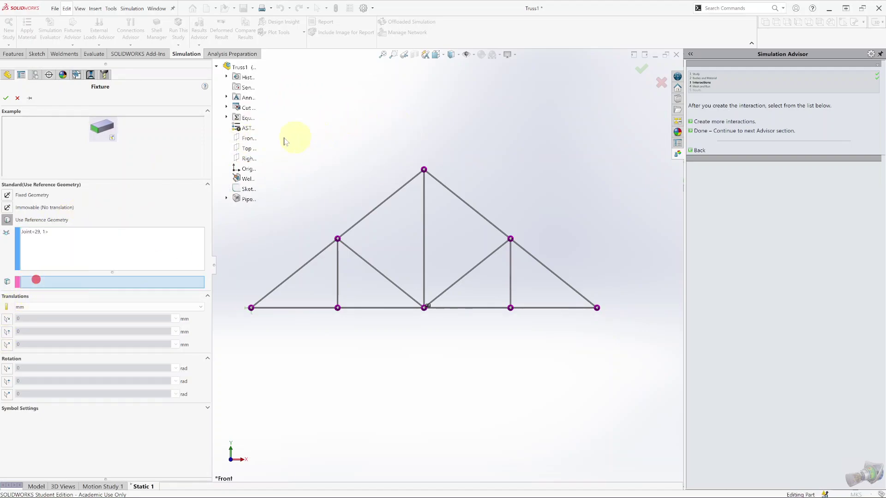
pyautogui.click(248, 141)
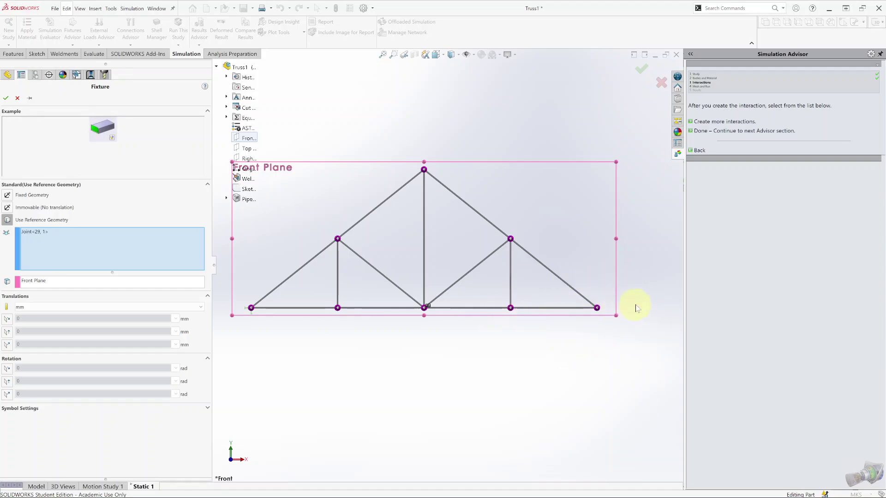
# - Restrain all three translations of the lower right end joint at 0 mm and its first two rotations at 0 rad
pyautogui.click(7, 319)
pyautogui.click(7, 341)
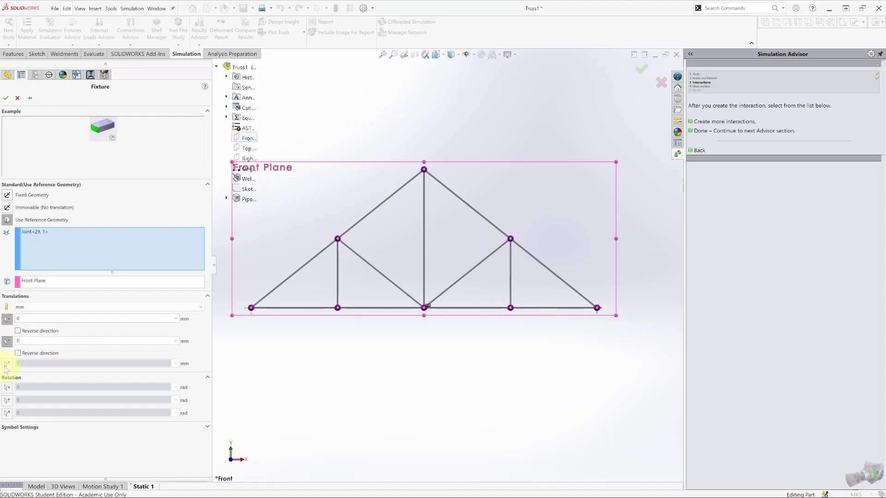
pyautogui.click(7, 364)
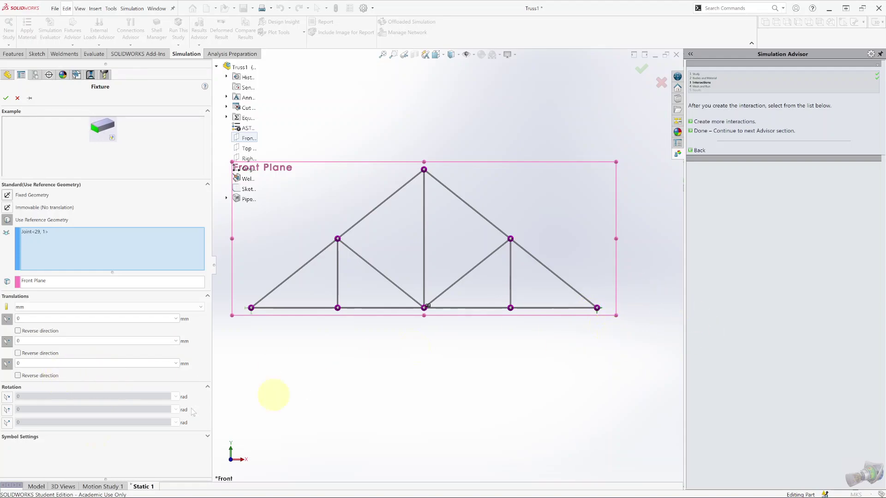
pyautogui.click(6, 397)
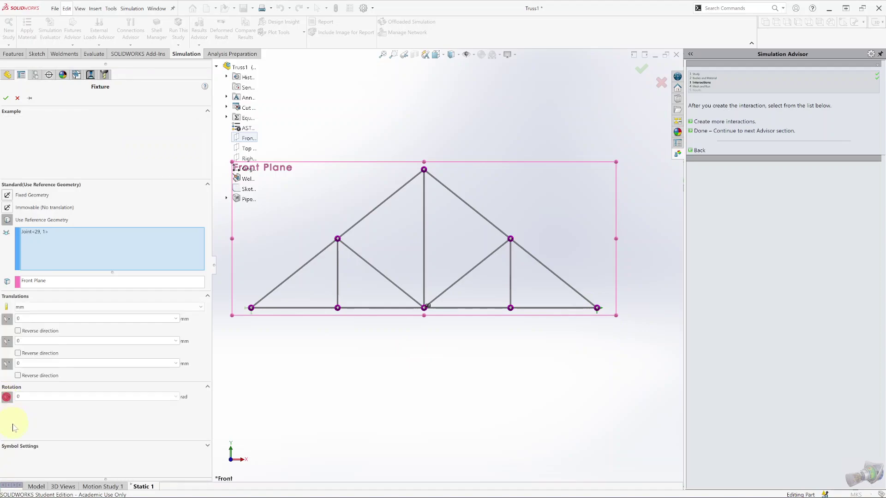
pyautogui.click(8, 421)
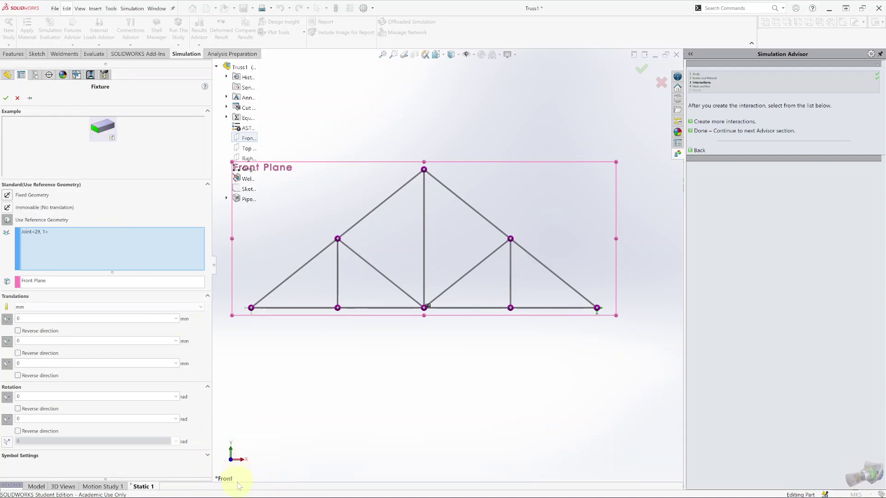
pyautogui.click(6, 99)
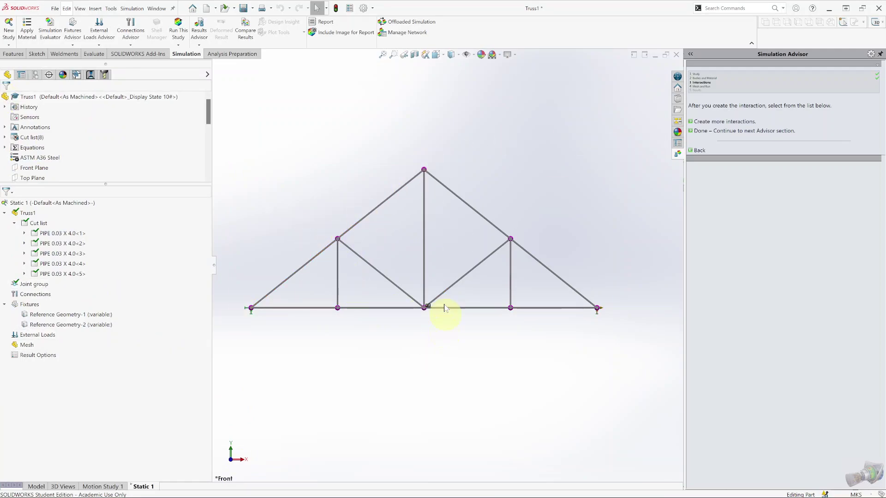
# - Create another Use Reference Geometry fixture for the truss joints, with the Front Plane as reference
pyautogui.click(717, 122)
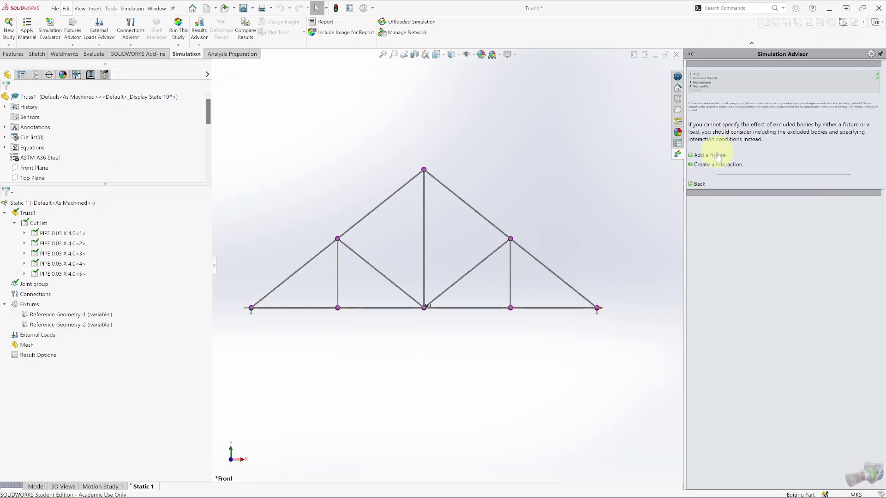
pyautogui.click(715, 155)
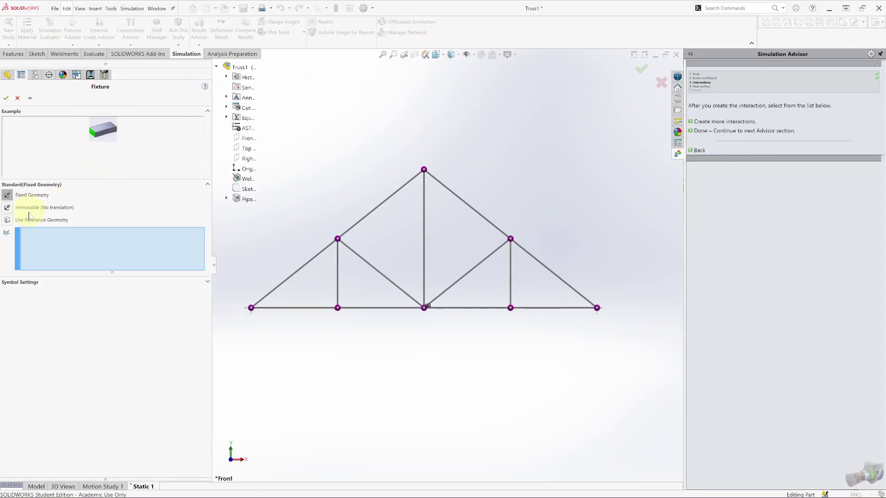
pyautogui.click(8, 220)
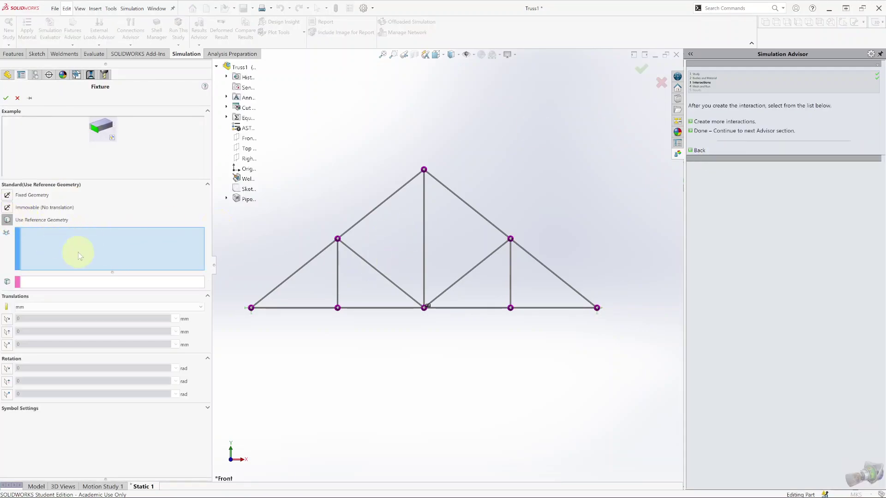
pyautogui.click(37, 286)
pyautogui.moveTo(269, 157)
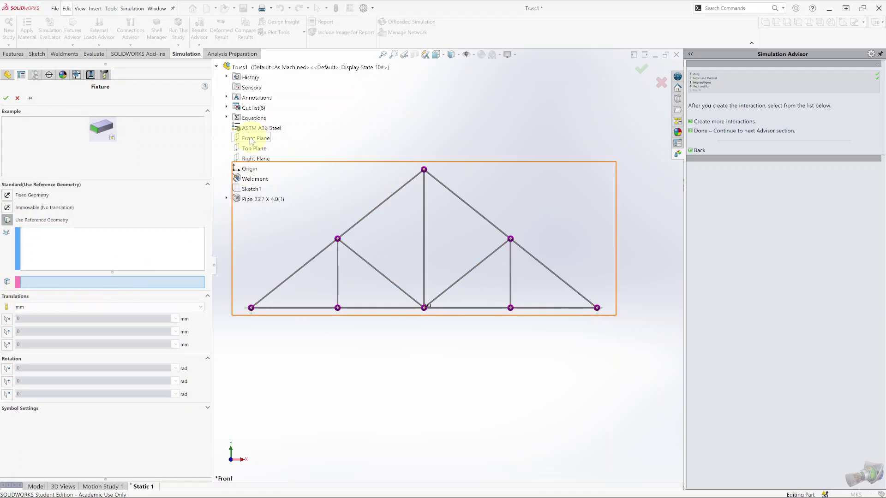
pyautogui.click(253, 139)
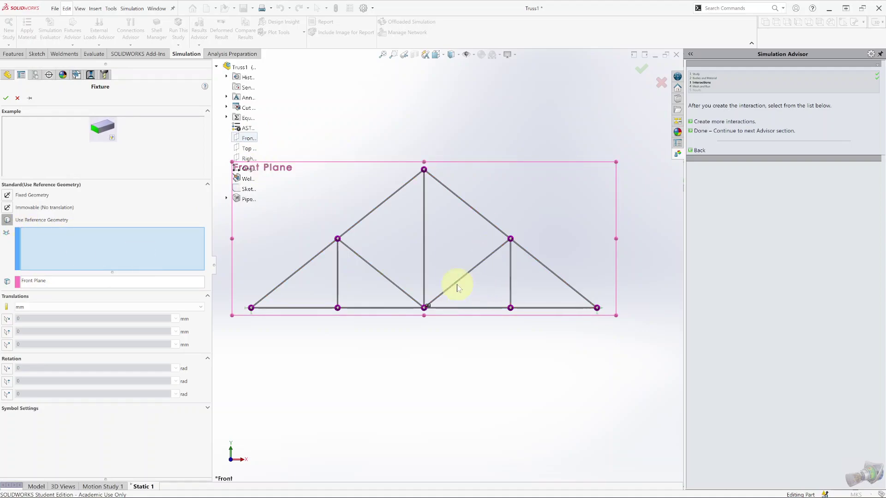
# - Select the six remaining joints for the fixture: the apex, both mid-height joints and the three inner bottom chord joints
pyautogui.click(338, 309)
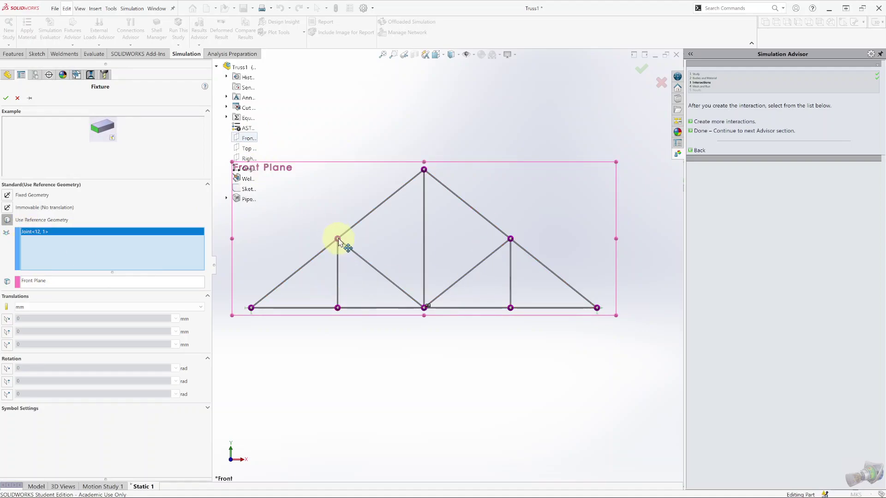
pyautogui.click(338, 239)
pyautogui.click(425, 309)
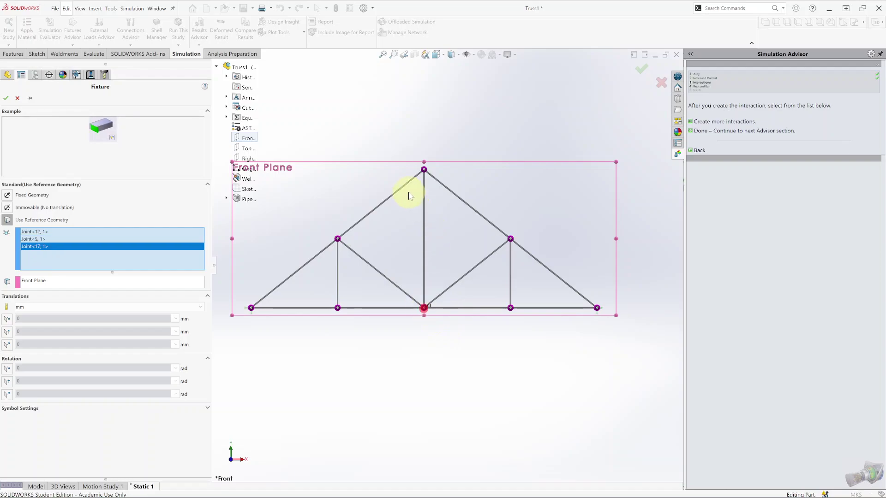
pyautogui.click(510, 239)
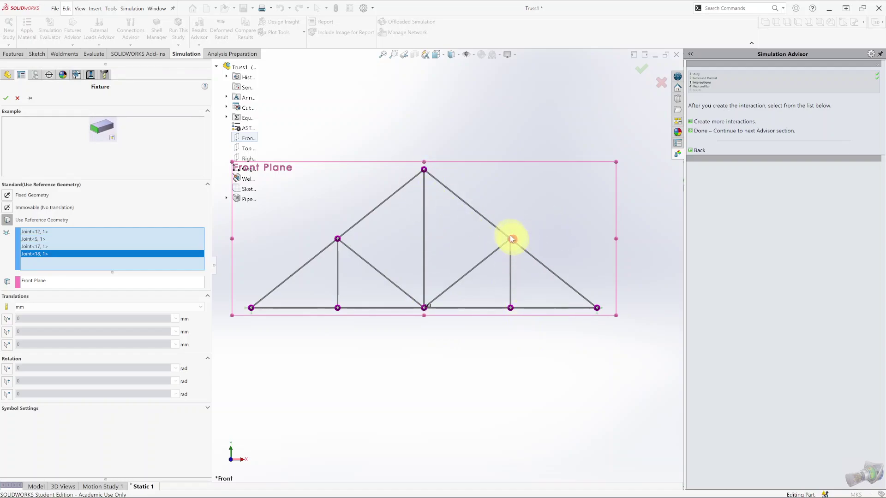
pyautogui.click(511, 239)
pyautogui.click(511, 308)
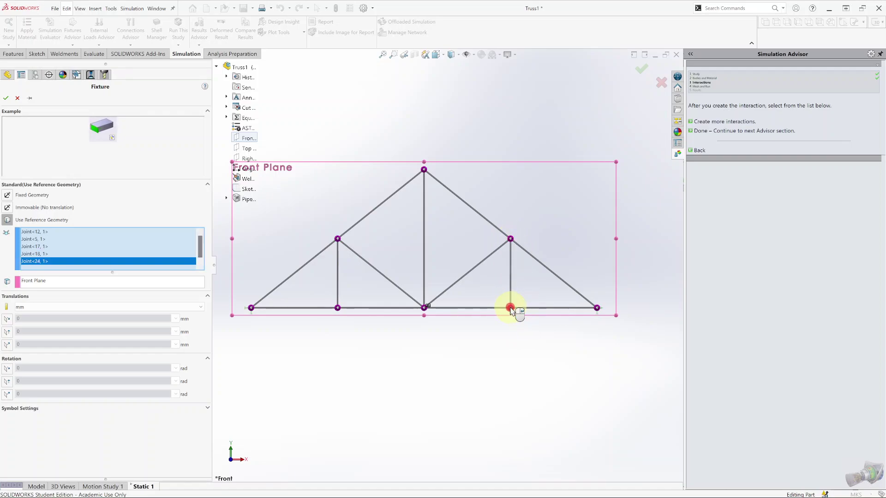
pyautogui.scroll(1, 88, 249)
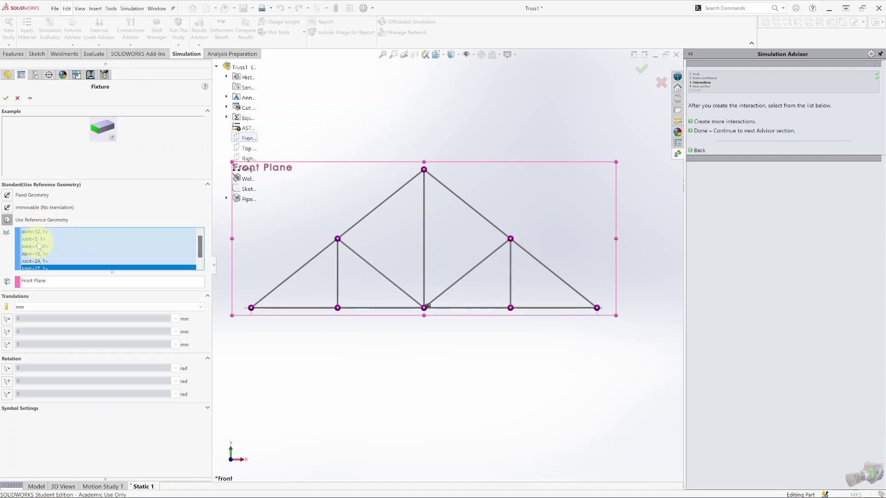
pyautogui.scroll(-1, 74, 254)
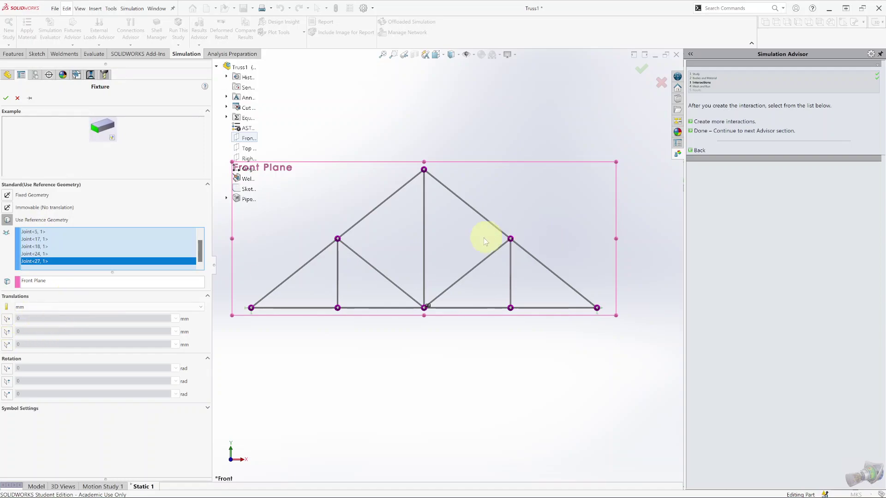
# - Restrain the six joints' translation normal to the plane at 0 mm and their first two rotations at 0 rad
pyautogui.click(7, 345)
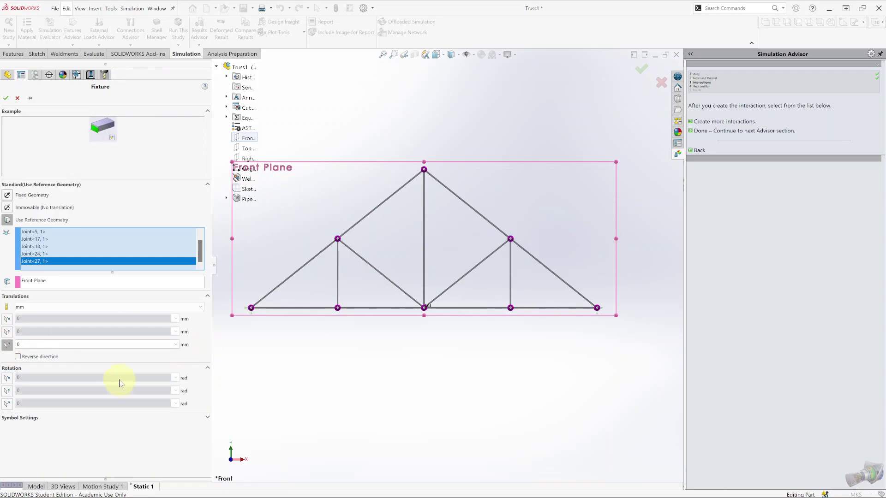
pyautogui.click(6, 346)
pyautogui.click(7, 380)
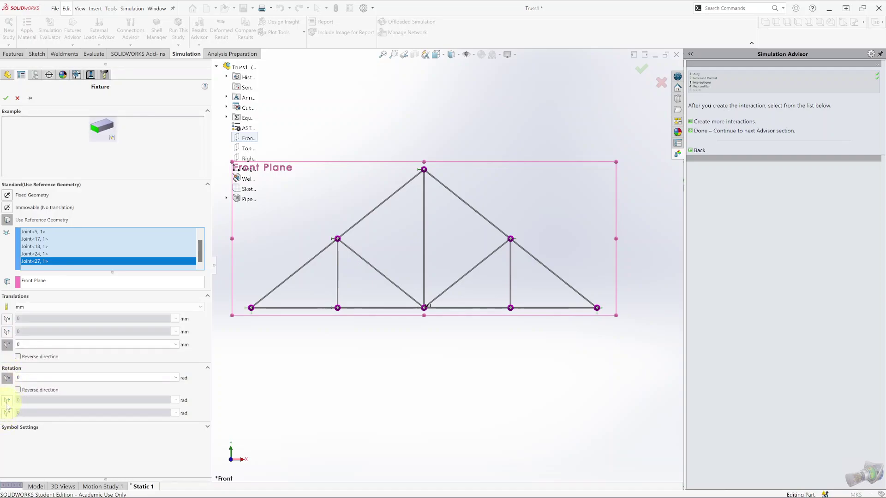
pyautogui.click(6, 402)
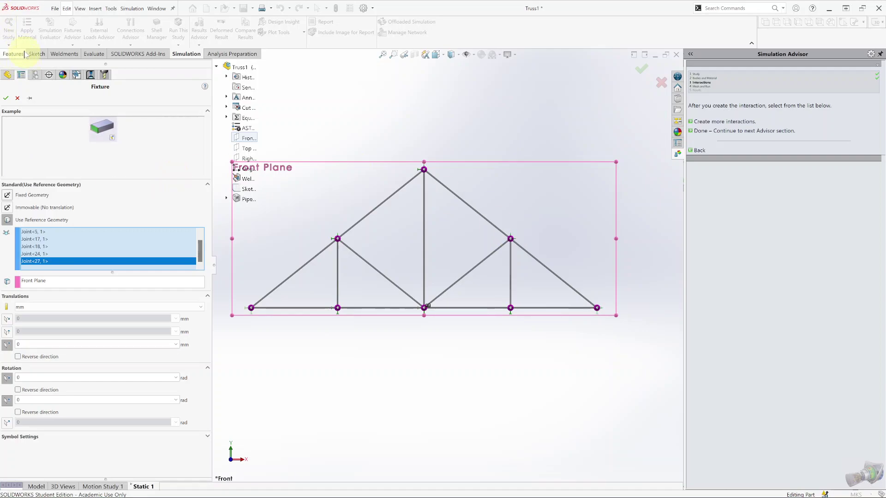
pyautogui.click(5, 98)
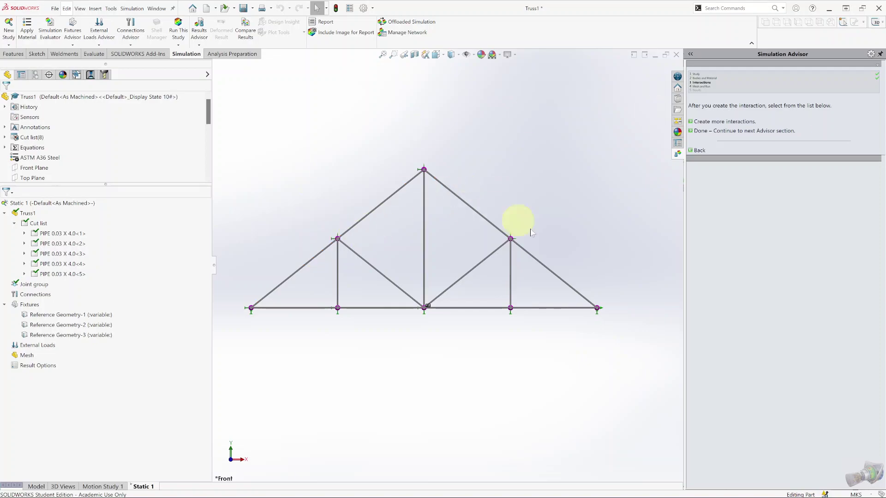
# - Switch to Snipping Tool to examine where forces F1, F2 and F3 act on the truss sketch, and return to SOLIDWORKS
pyautogui.click(525, 488)
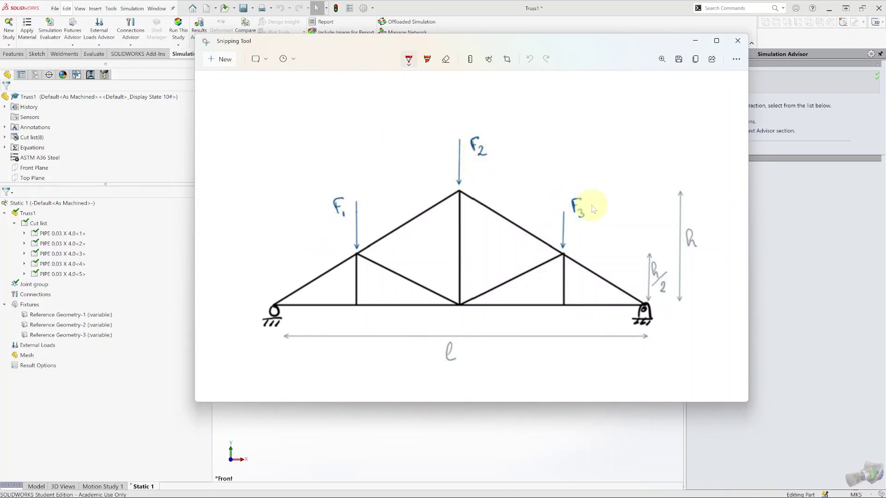
pyautogui.scroll(-4, 540, 263)
pyautogui.scroll(3, 539, 263)
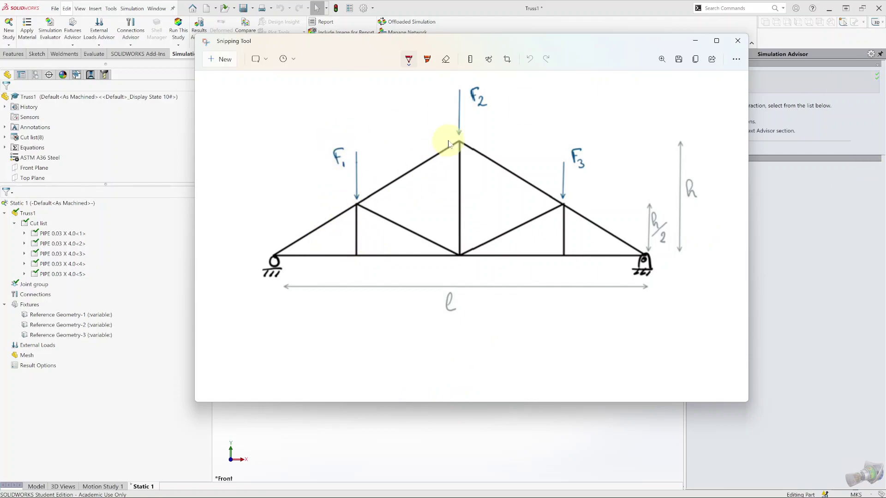
pyautogui.click(631, 442)
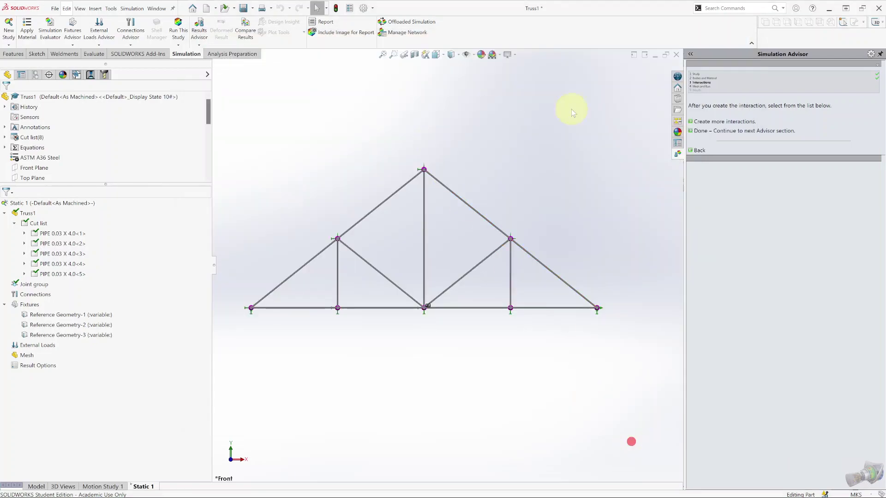
# - Add a force load on the truss's left mid-height joint, with the Front Plane as direction reference
pyautogui.click(724, 123)
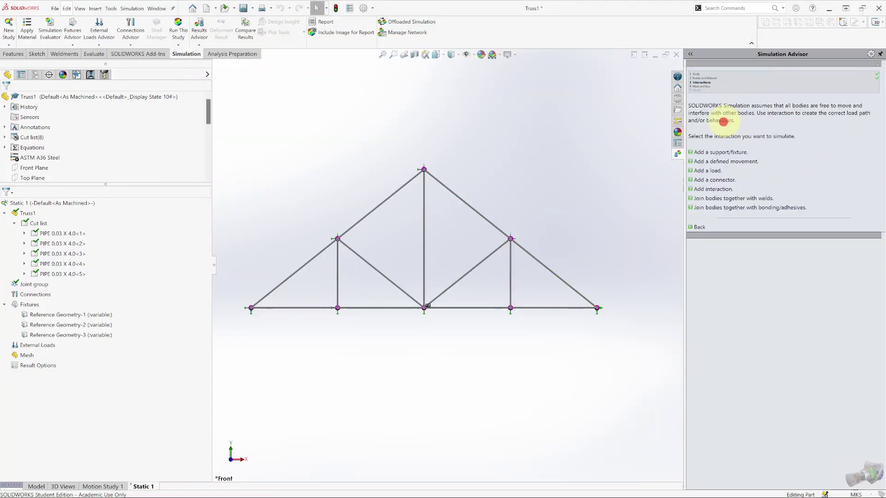
pyautogui.click(713, 171)
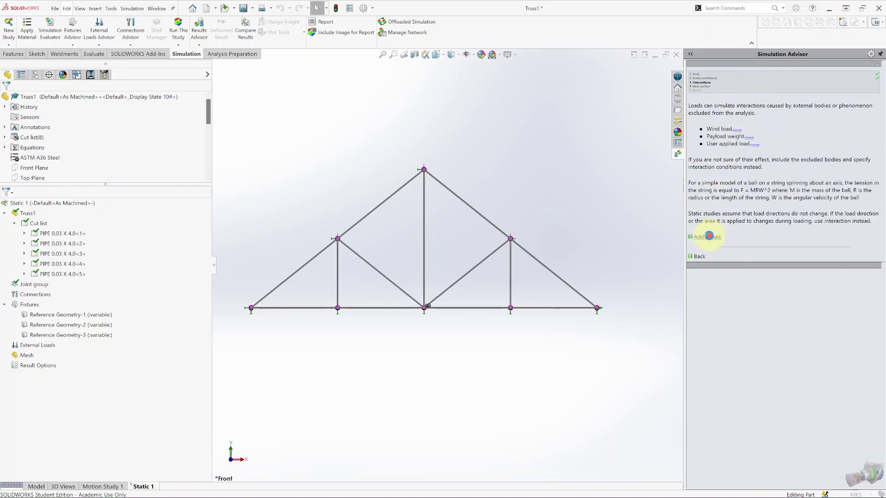
pyautogui.click(709, 236)
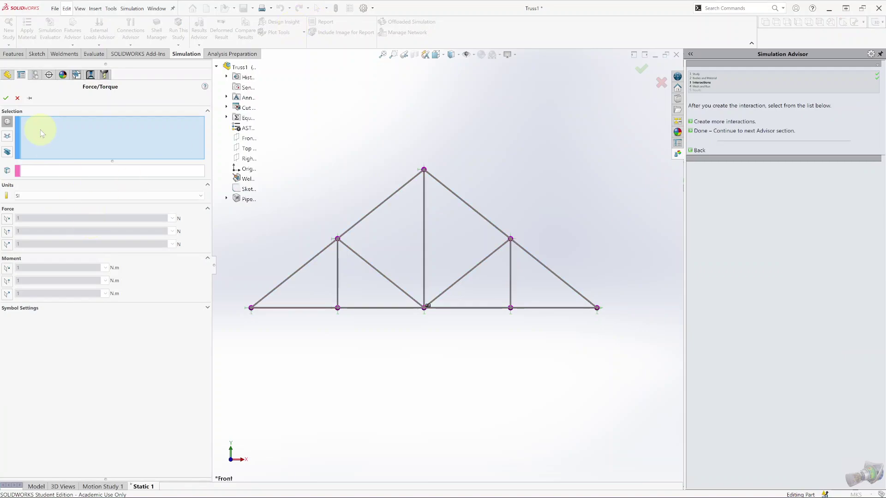
pyautogui.click(7, 137)
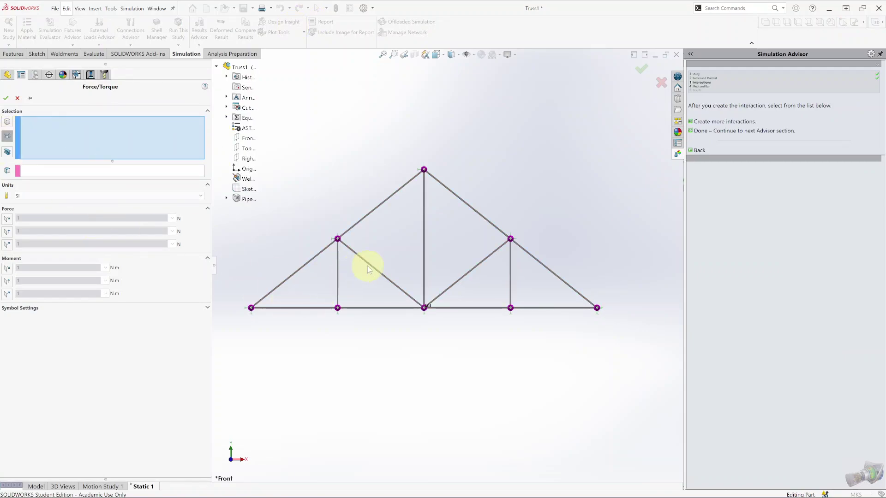
pyautogui.click(338, 239)
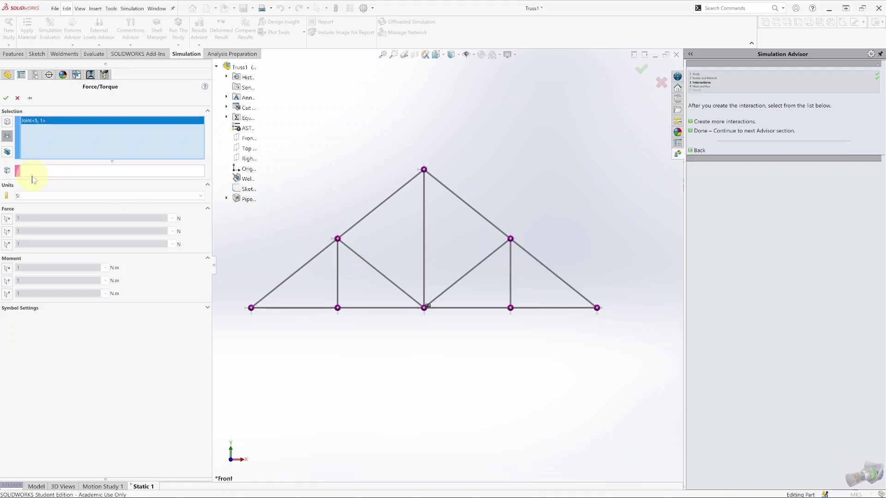
pyautogui.click(30, 172)
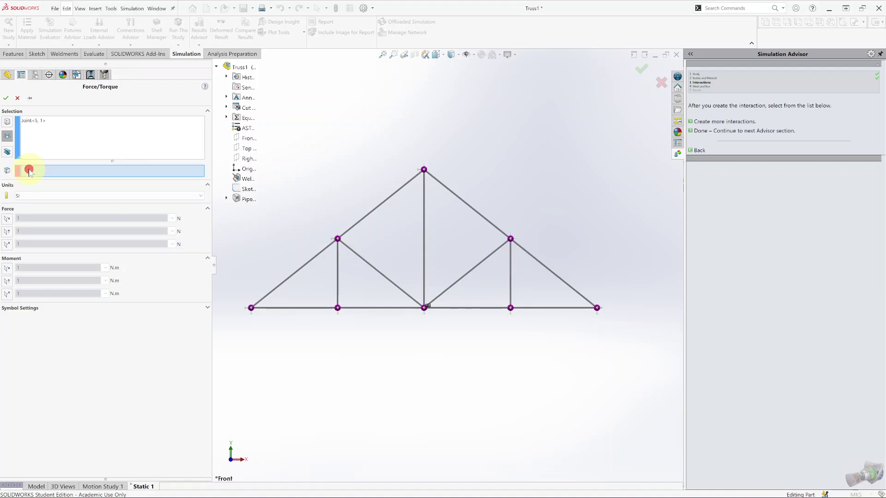
pyautogui.click(256, 139)
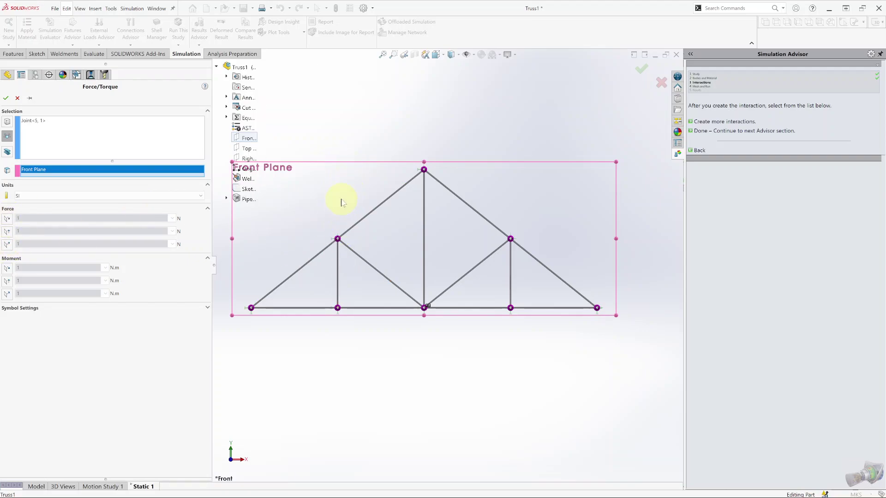
# - Set the left mid-height joint's force along plane direction 2 to 2000 N with the direction reversed
pyautogui.click(28, 230)
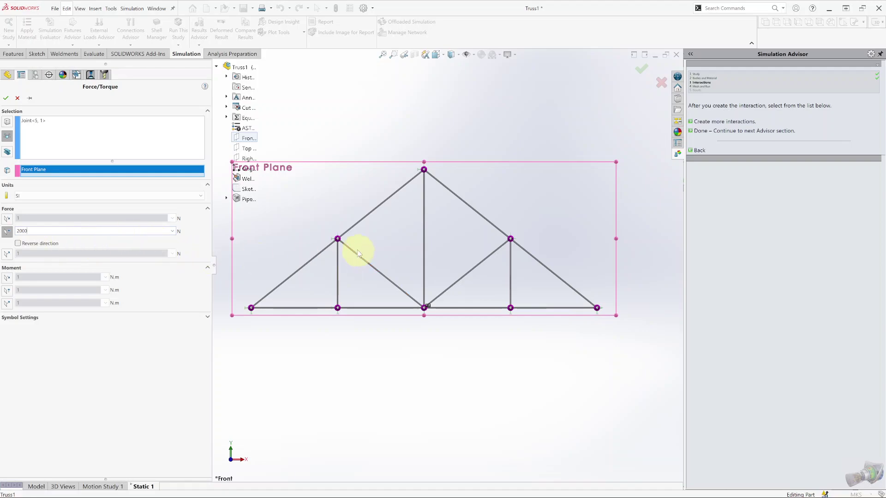
pyautogui.click(17, 243)
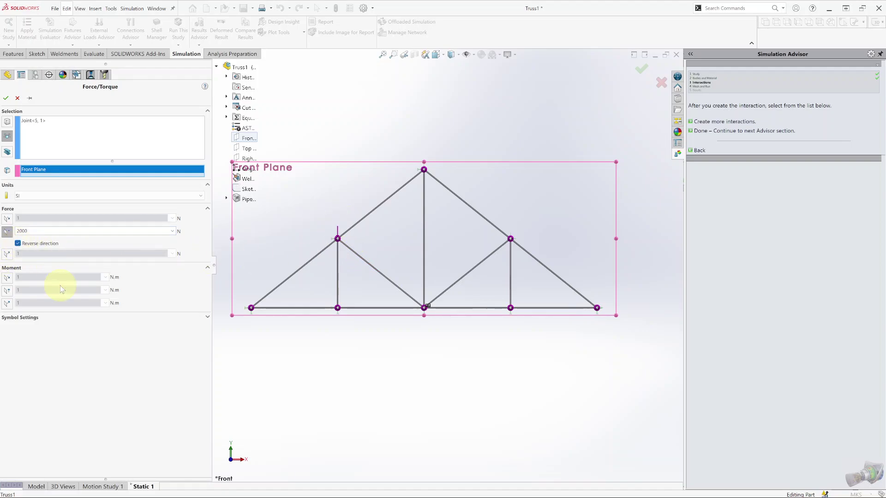
pyautogui.click(5, 99)
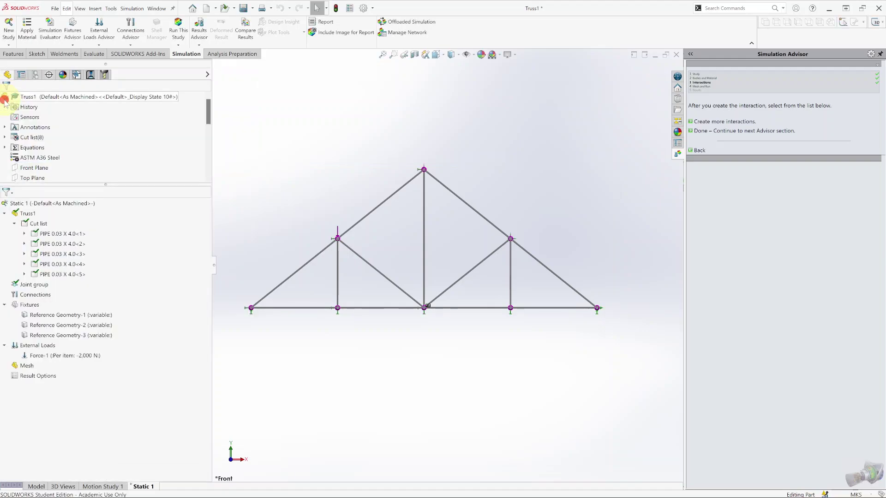
# - Add a force load on the truss's apex joint, with the Front Plane as direction reference
pyautogui.click(736, 122)
pyautogui.click(710, 177)
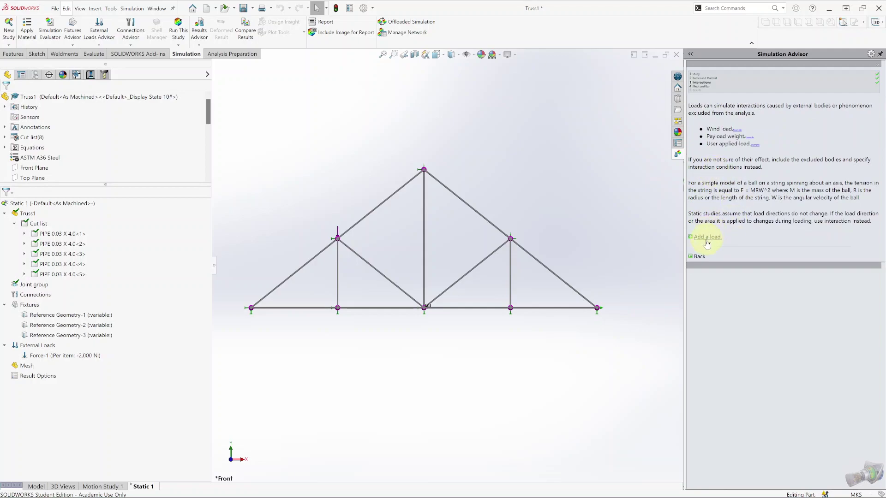
pyautogui.click(708, 238)
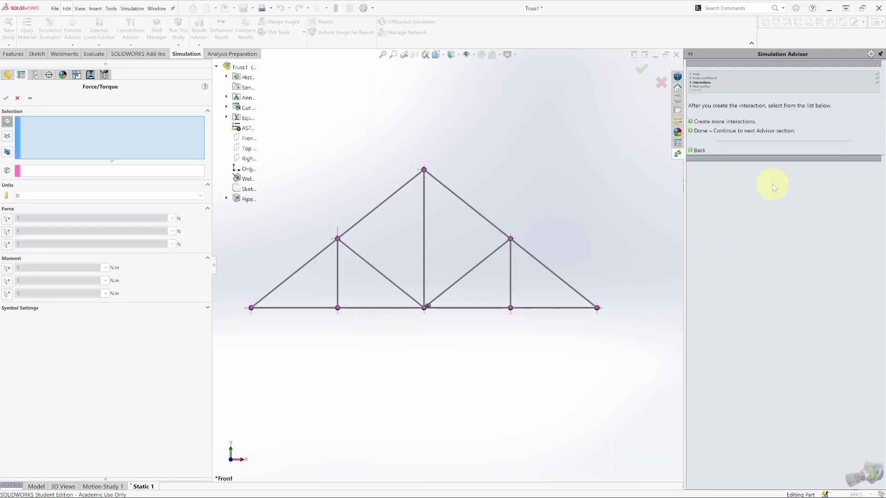
pyautogui.click(7, 136)
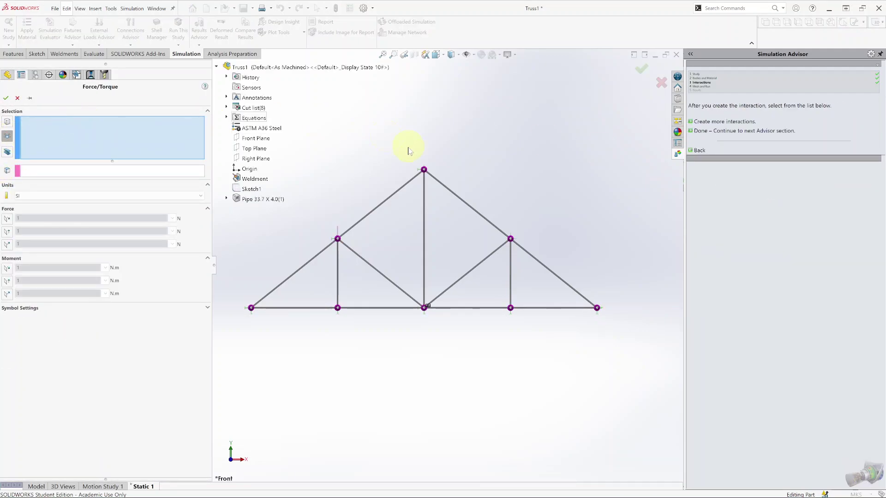
pyautogui.click(424, 169)
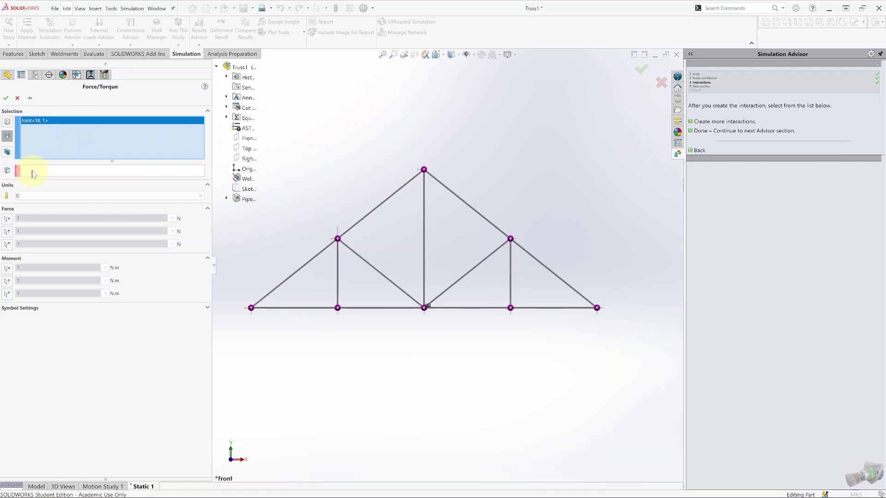
pyautogui.click(32, 171)
pyautogui.click(252, 138)
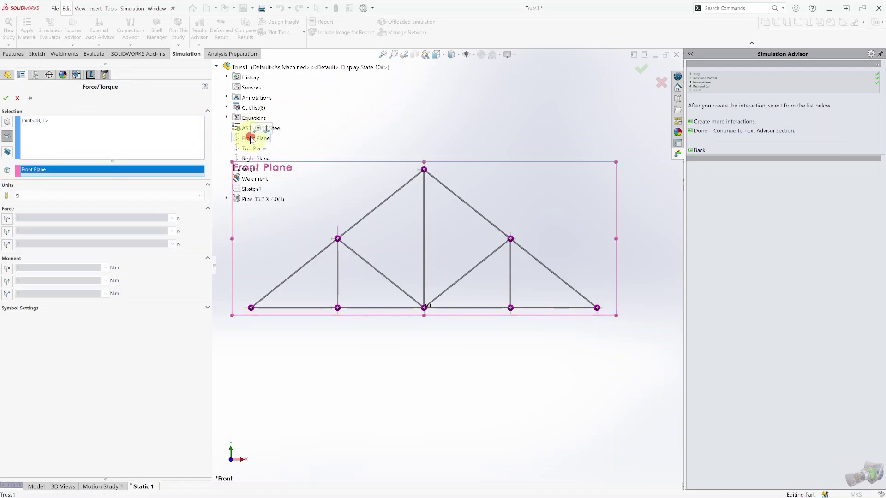
# - Set the apex joint's force along plane direction 2 to 3000 N with the direction reversed
pyautogui.click(7, 232)
pyautogui.click(30, 231)
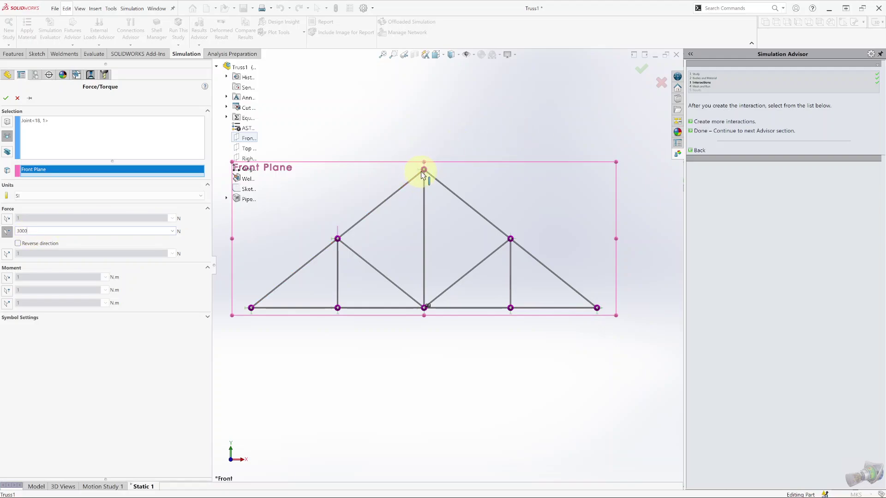
pyautogui.click(17, 243)
pyautogui.click(6, 99)
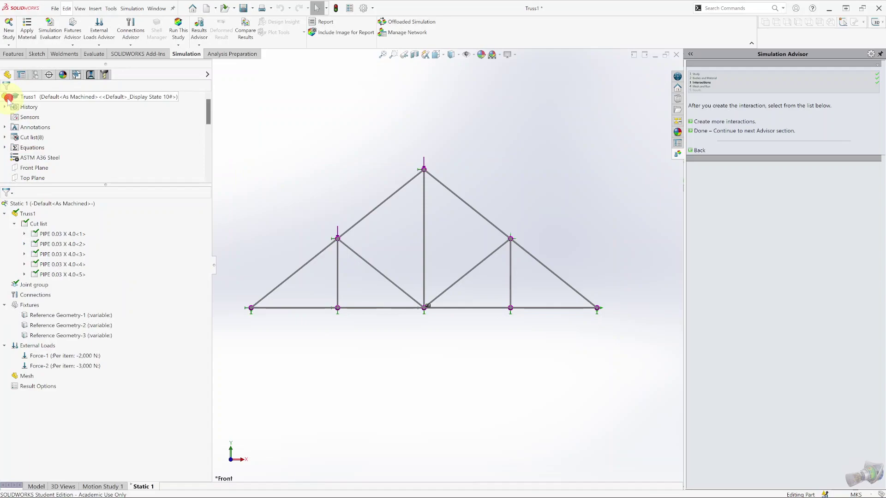
# - Add a force load on the truss's right mid-height joint, with the Front Plane as direction reference
pyautogui.click(723, 122)
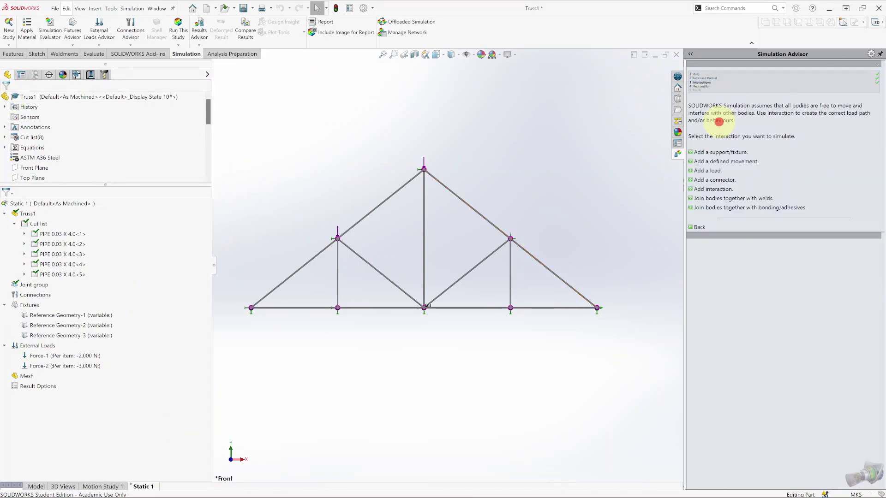
pyautogui.click(708, 171)
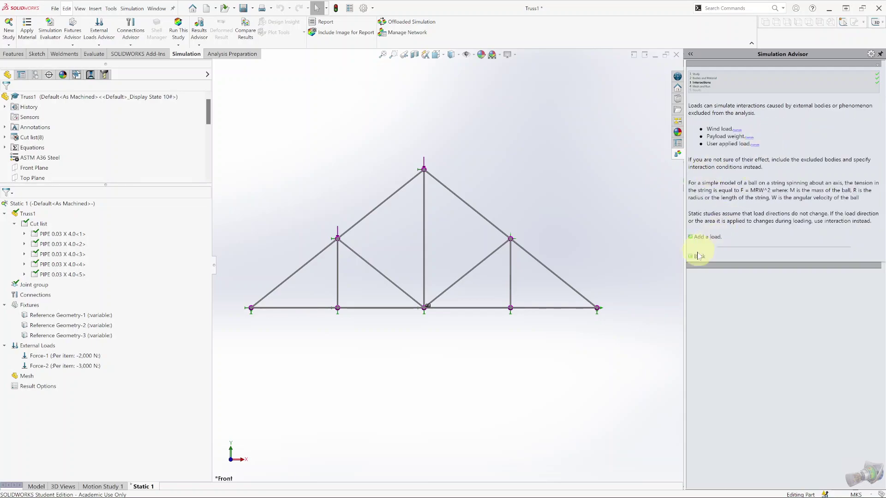
pyautogui.click(706, 236)
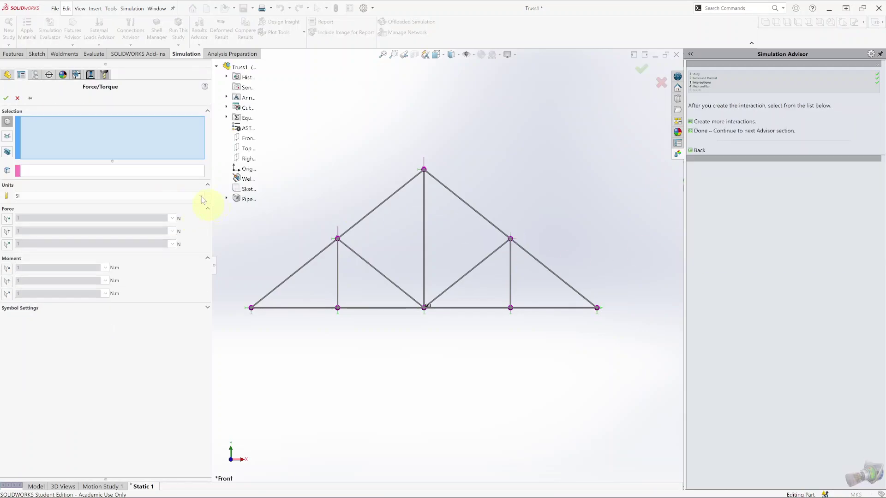
pyautogui.click(510, 239)
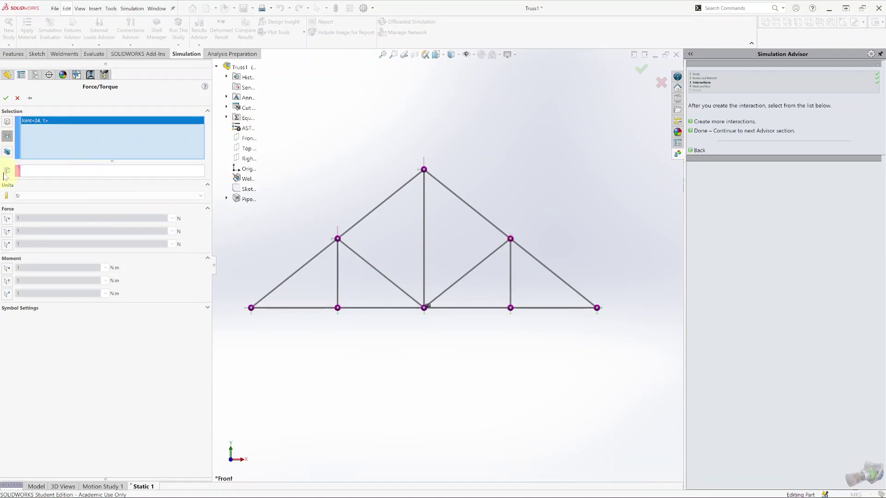
pyautogui.click(26, 173)
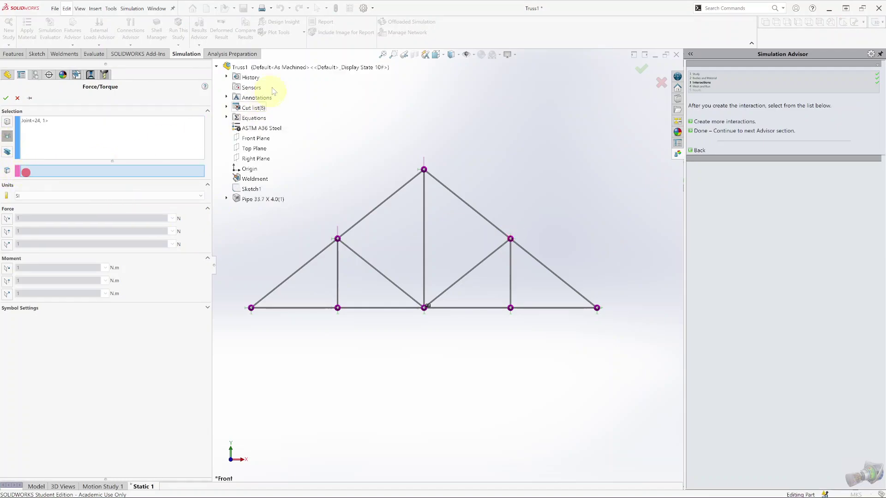
pyautogui.click(252, 138)
# - Set the right mid-height joint's force along plane direction 2 to 1000 N with the direction reversed
pyautogui.click(7, 231)
pyautogui.click(31, 230)
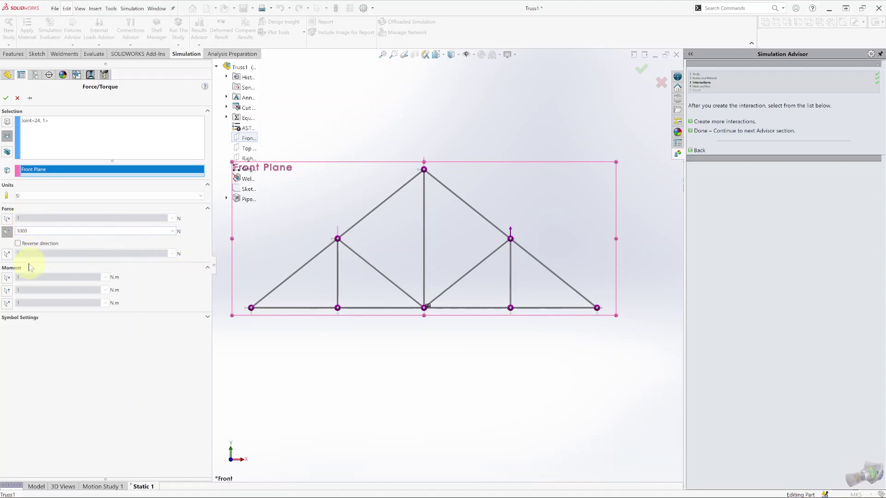
pyautogui.click(18, 243)
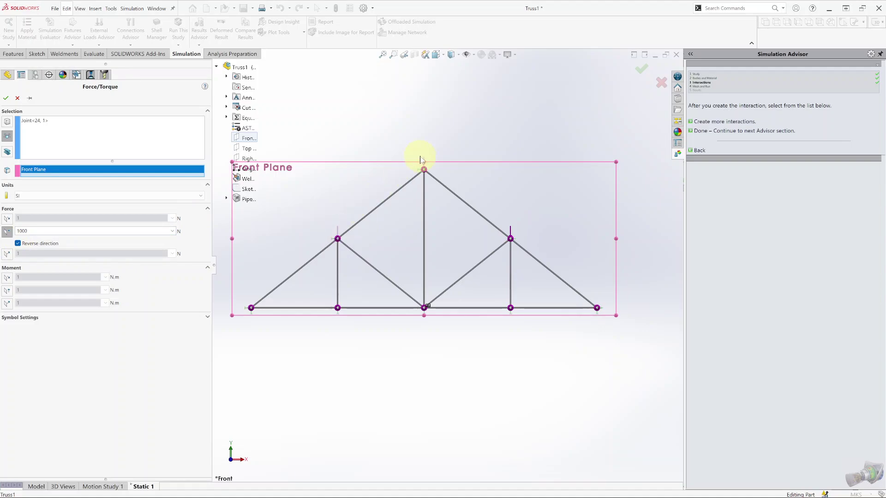
pyautogui.click(4, 100)
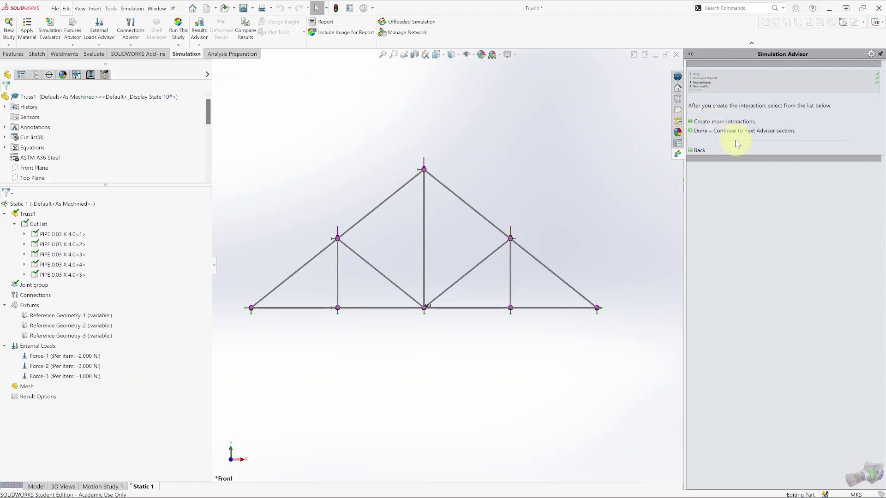
# - Finish the interactions, run the static study with default mesh settings, and examine the truss's deformed shape and maximum displacement
pyautogui.click(704, 132)
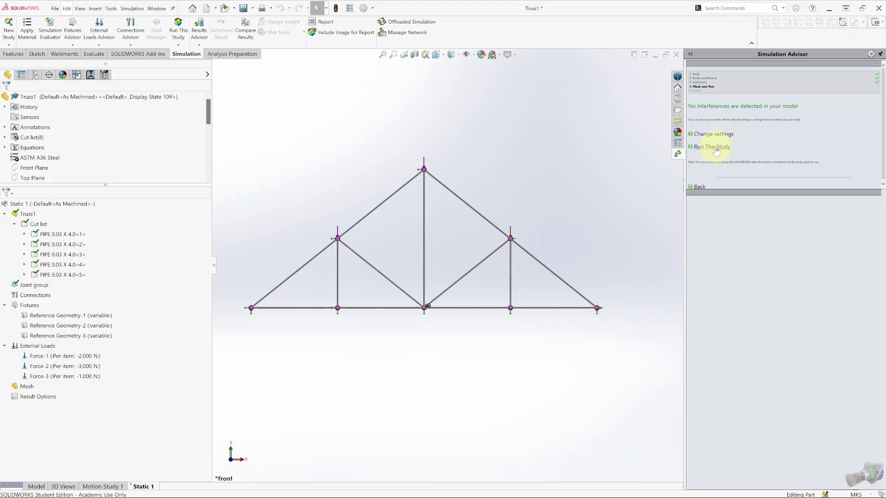
pyautogui.click(713, 147)
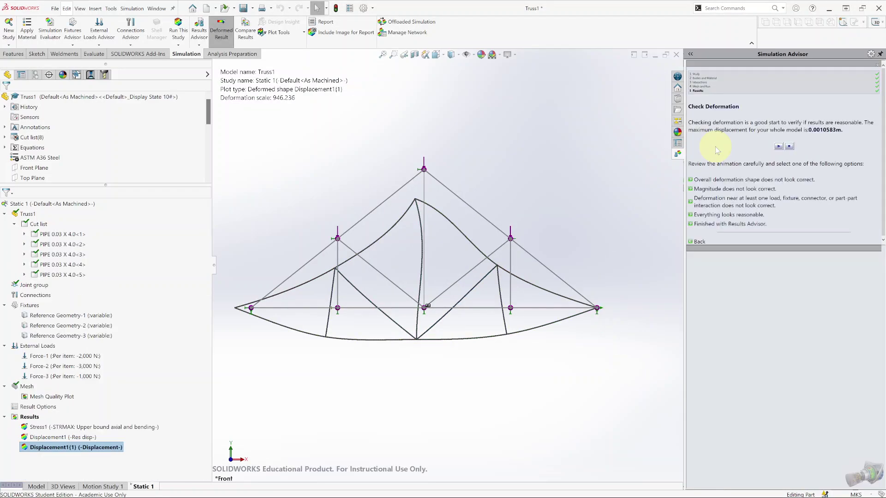
pyautogui.click(45, 427)
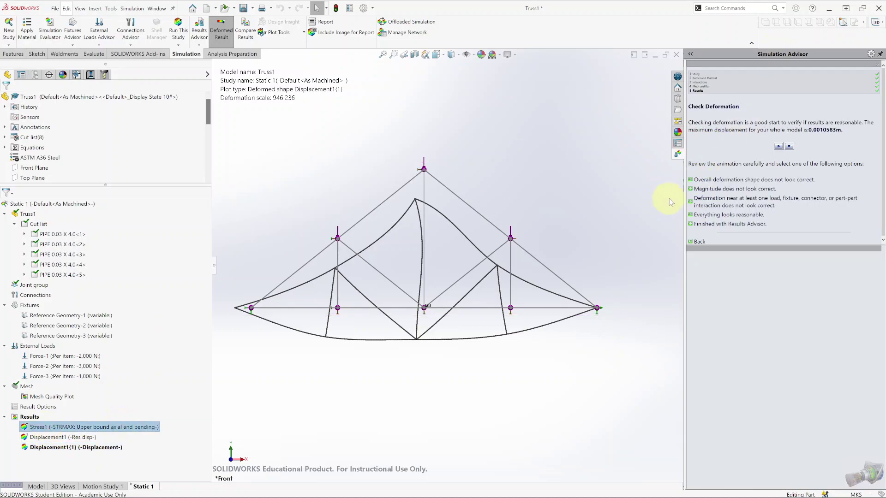
pyautogui.moveTo(688, 198); pyautogui.dragTo(764, 190)
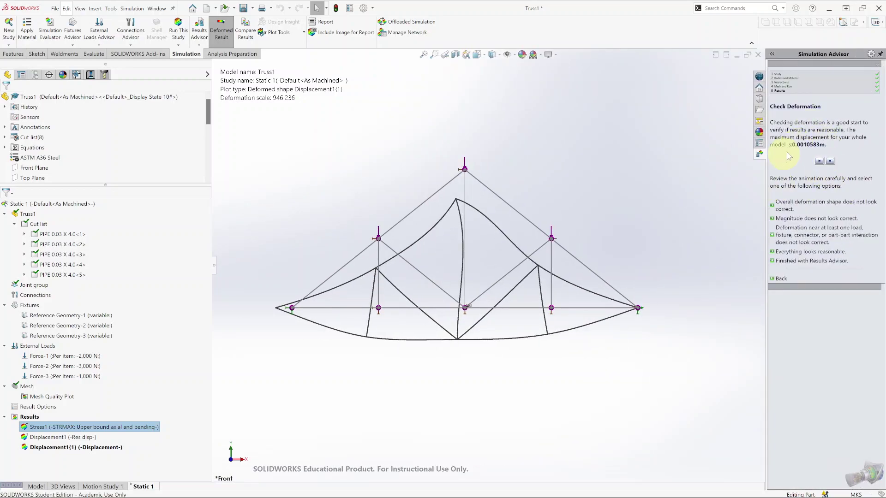
pyautogui.moveTo(767, 200); pyautogui.dragTo(686, 185)
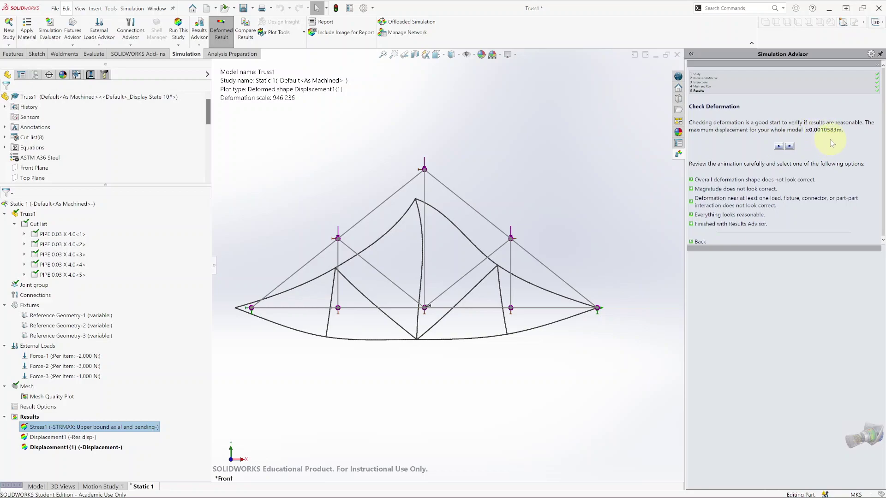
pyautogui.click(790, 145)
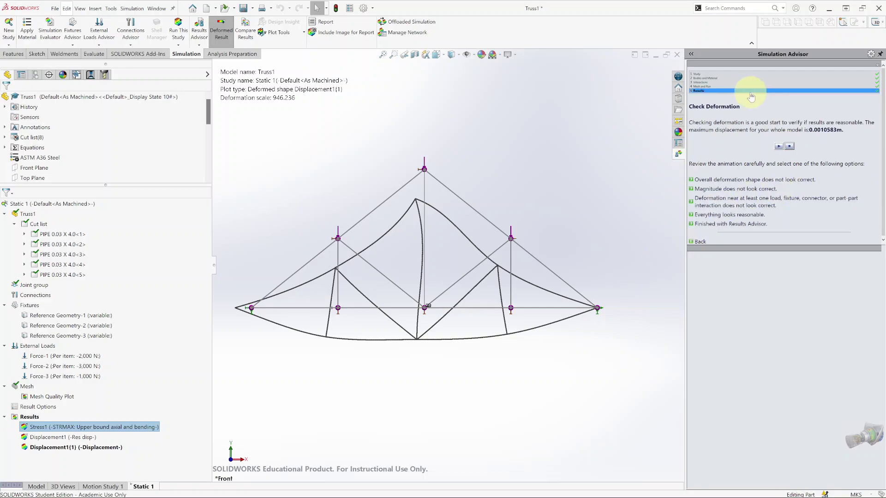
pyautogui.moveTo(684, 292); pyautogui.dragTo(748, 290)
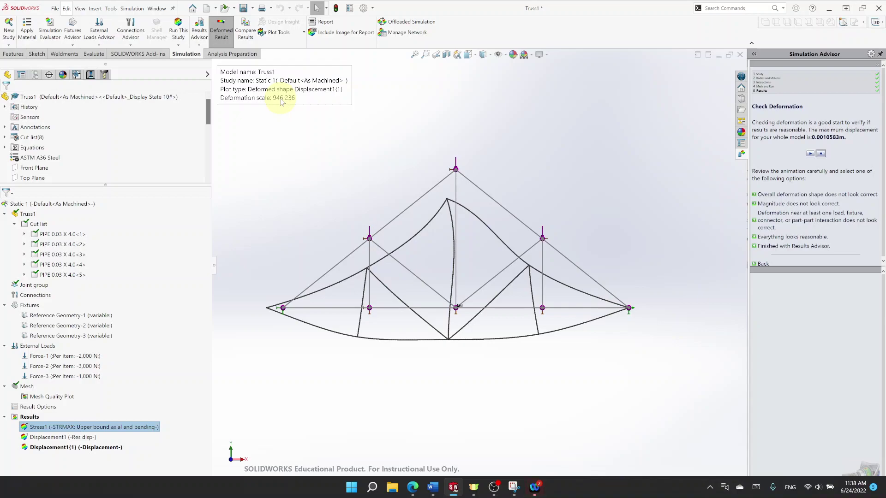
# - Set the Stress1 plot's deformed shape to a user-defined scale of 1
pyautogui.rightClick(42, 429)
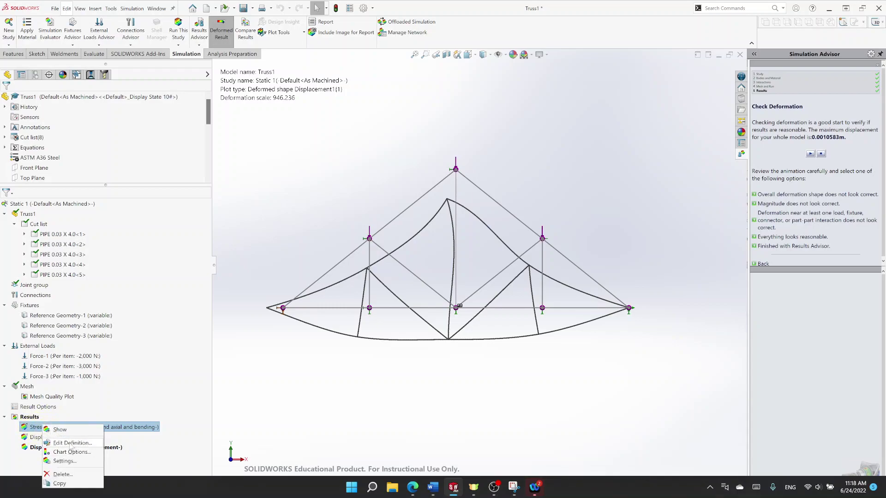
pyautogui.click(70, 443)
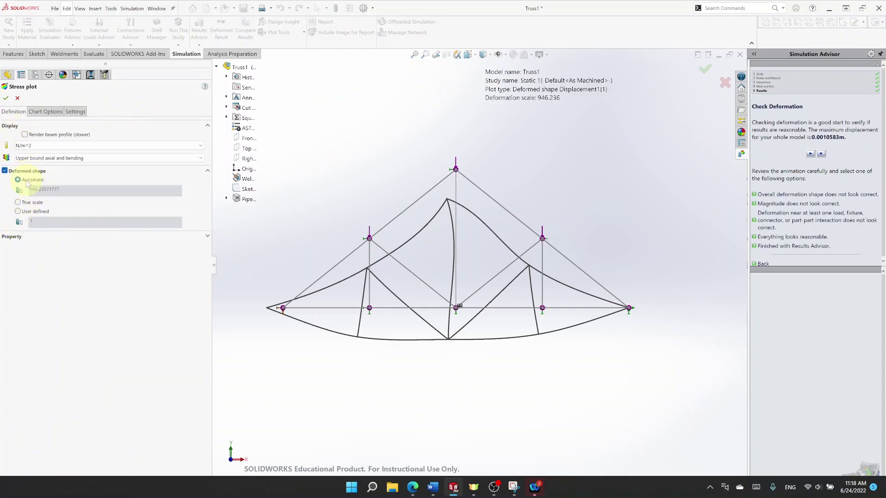
pyautogui.click(18, 212)
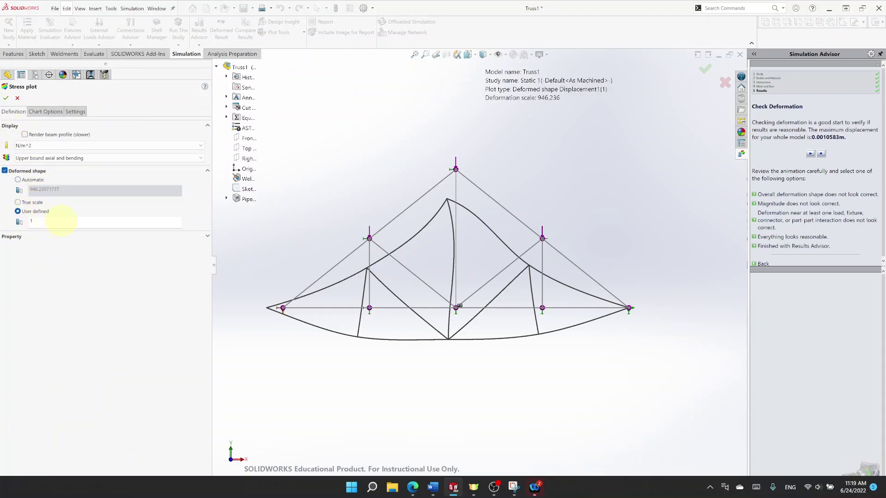
pyautogui.click(6, 98)
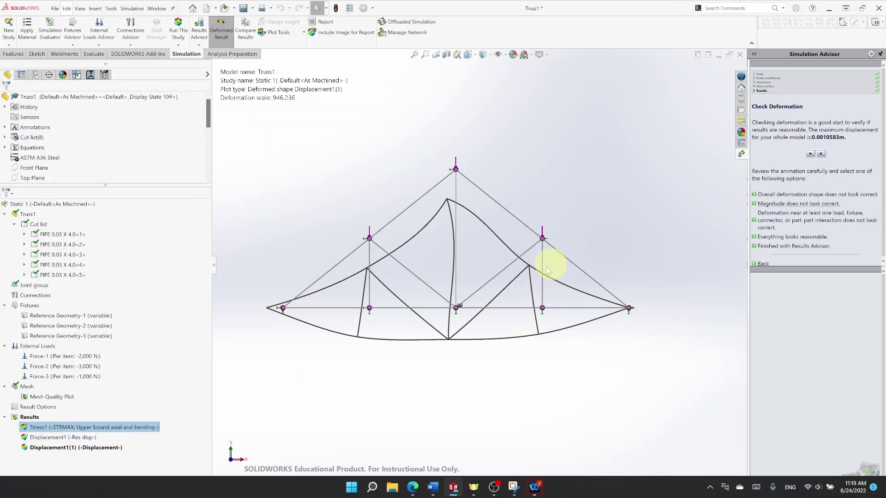
# - Show the Displacement1 resultant displacement plot on the truss
pyautogui.rightClick(54, 428)
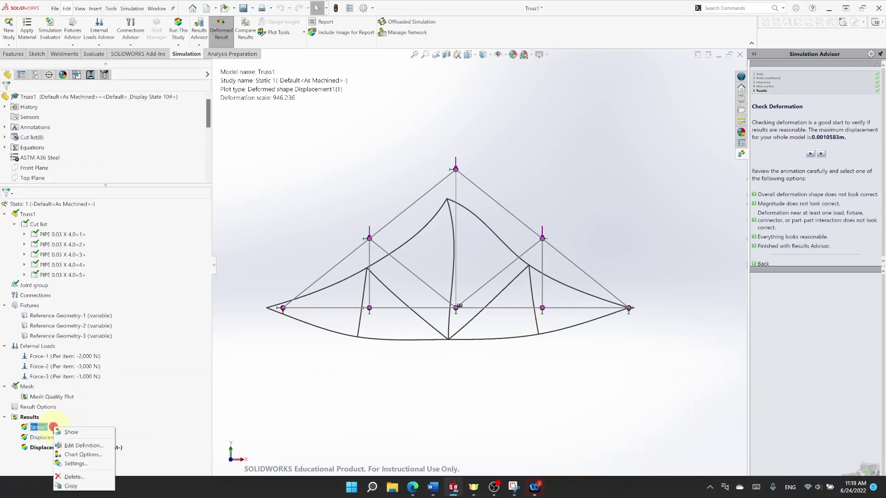
pyautogui.click(37, 437)
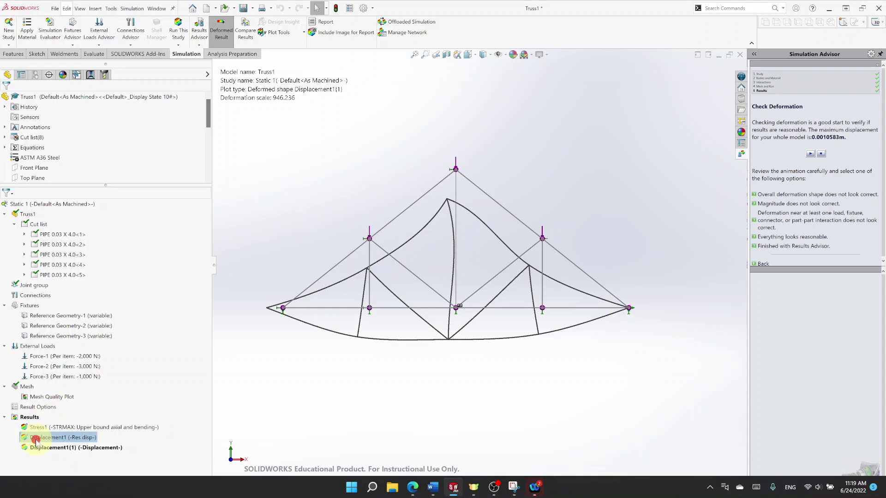
pyautogui.rightClick(36, 438)
pyautogui.click(67, 381)
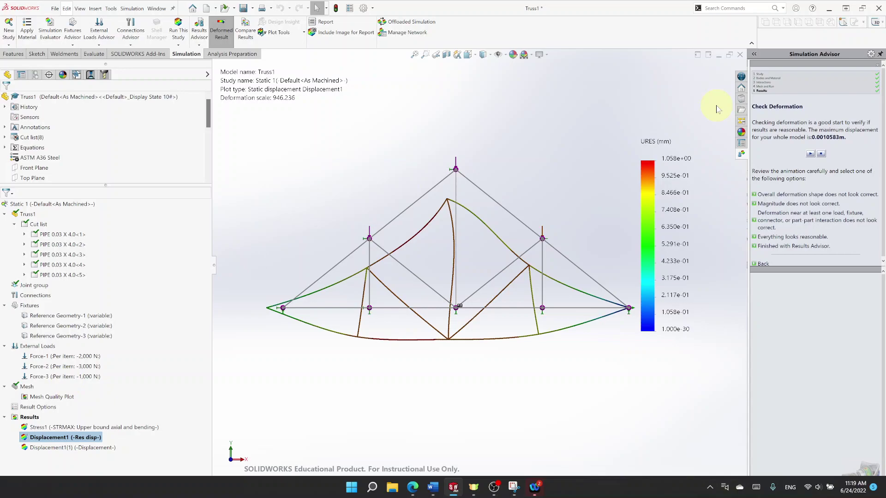
# - Set the Displacement1 plot's deformed shape to a user-defined scale of 1 and inspect the colored members up close
pyautogui.rightClick(59, 438)
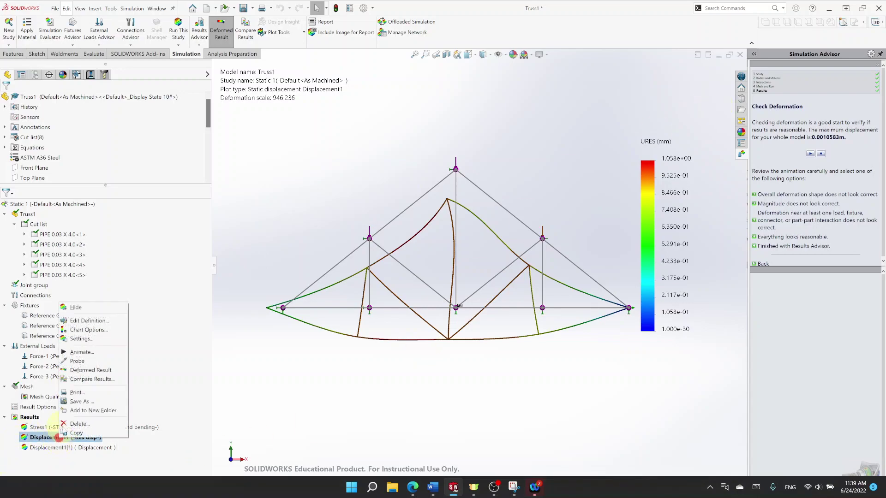
pyautogui.click(89, 338)
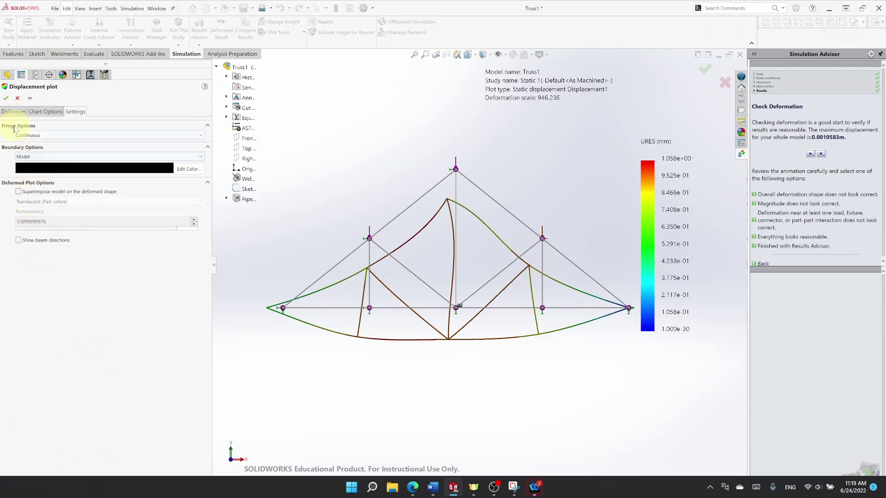
pyautogui.click(13, 112)
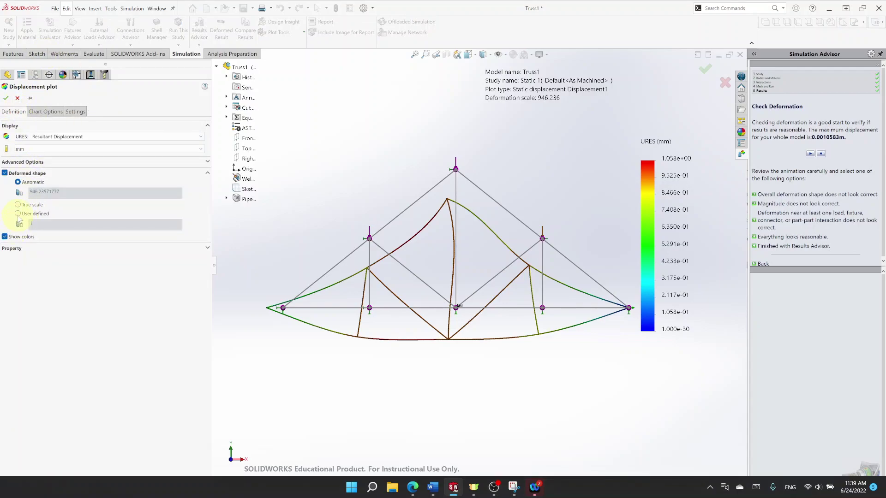
pyautogui.click(18, 214)
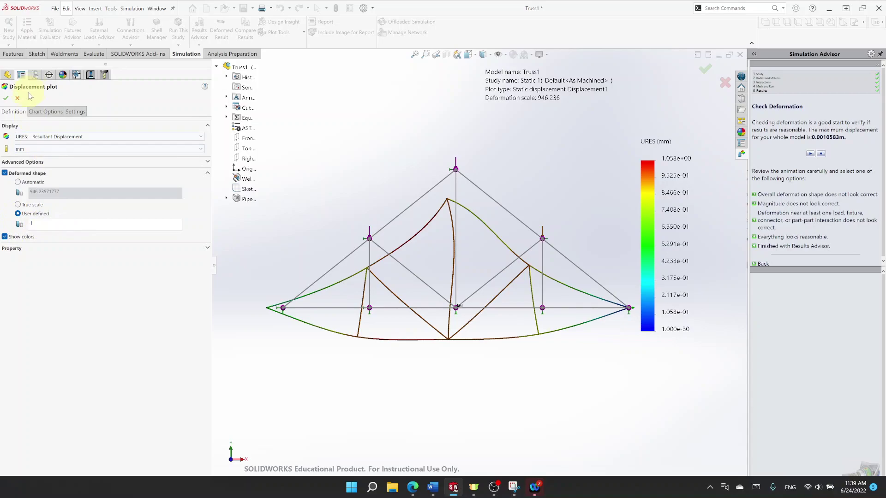
pyautogui.click(6, 98)
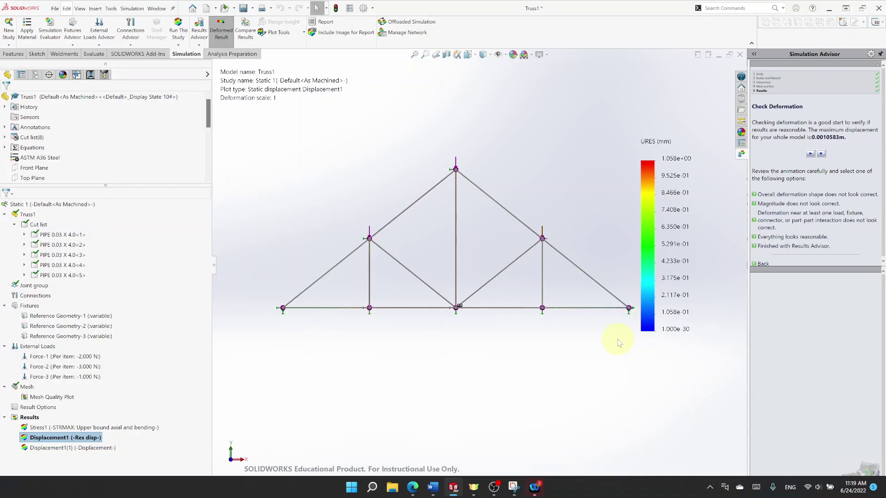
pyautogui.scroll(-8, 425, 237)
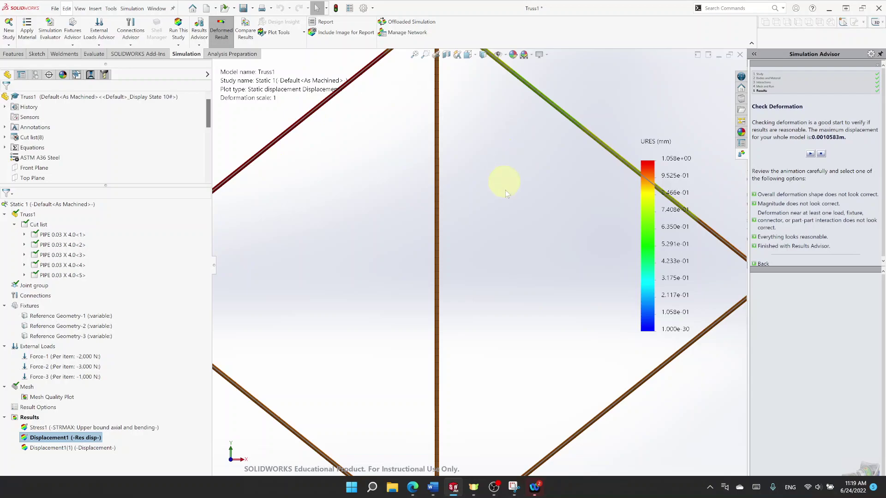
# - Examine the displacement colors along the truss members and at the support joint up close, comparing them with the URES legend
pyautogui.scroll(2, 446, 59)
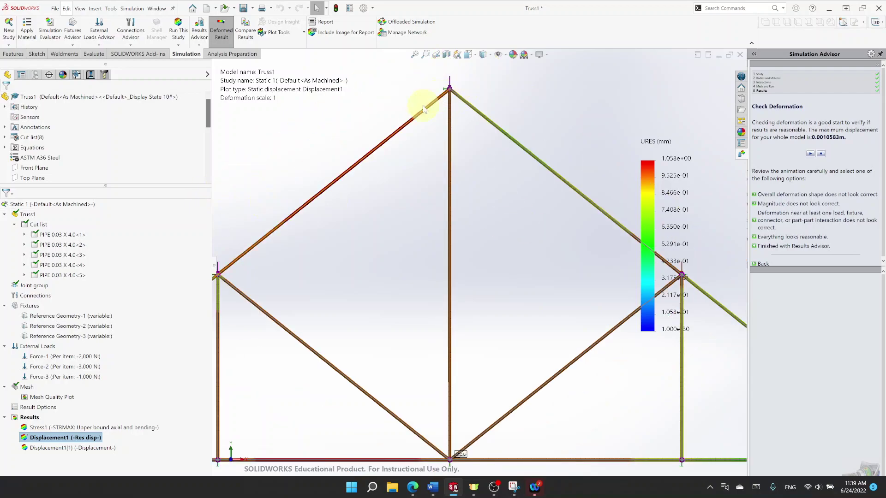
pyautogui.scroll(-2, 491, 313)
pyautogui.scroll(3, 315, 183)
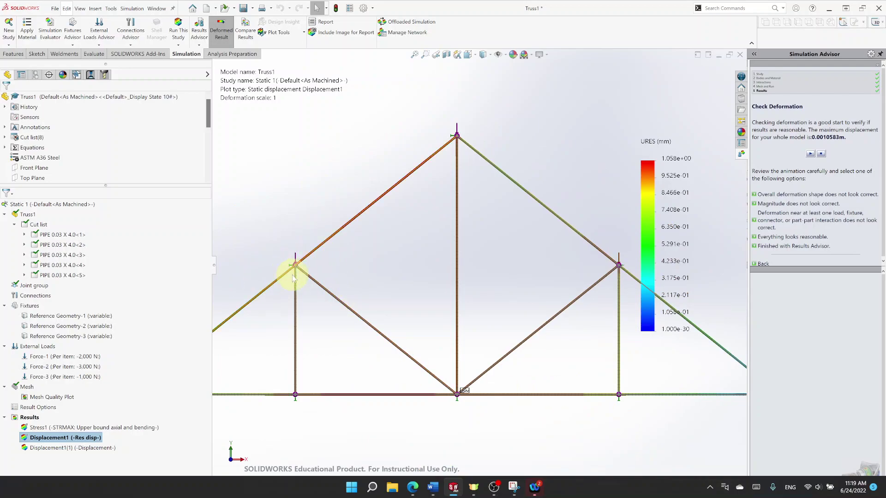
pyautogui.scroll(-2, 457, 420)
pyautogui.scroll(2, 708, 381)
pyautogui.scroll(-5, 641, 306)
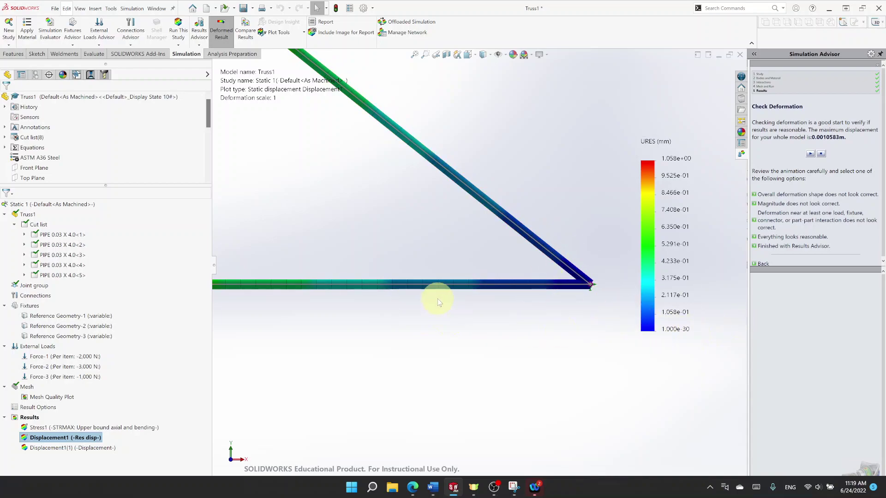
pyautogui.scroll(-2, 435, 283)
pyautogui.scroll(6, 367, 169)
pyautogui.scroll(3, 356, 247)
pyautogui.scroll(-2, 306, 231)
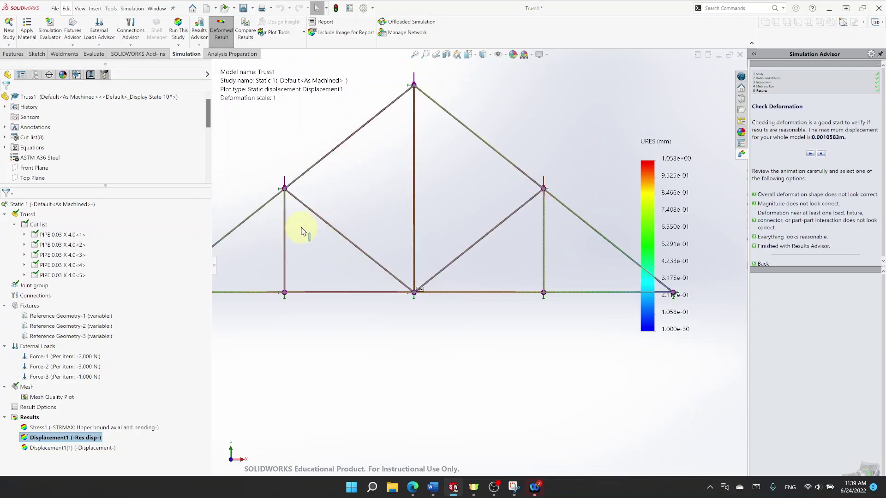
pyautogui.scroll(2, 302, 223)
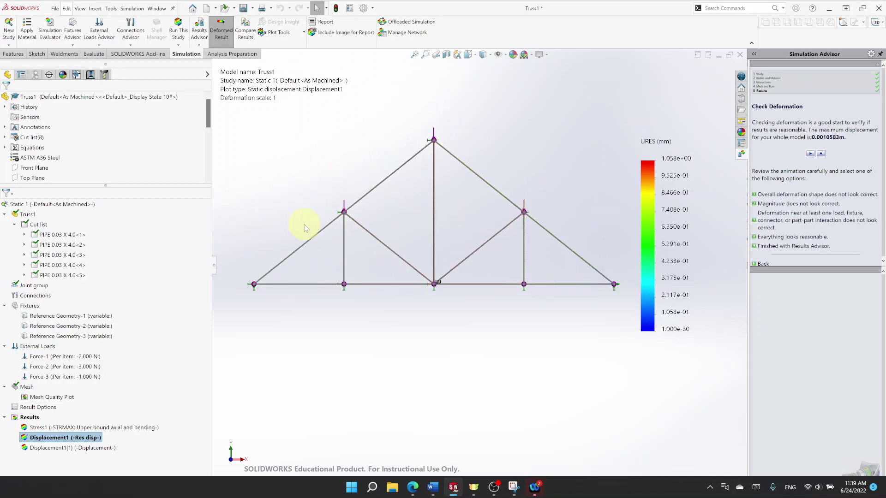
# - Show the Stress1 upper bound axial and bending plot and examine the chord, vertical and diagonal member colors against the legend
pyautogui.doubleClick(44, 427)
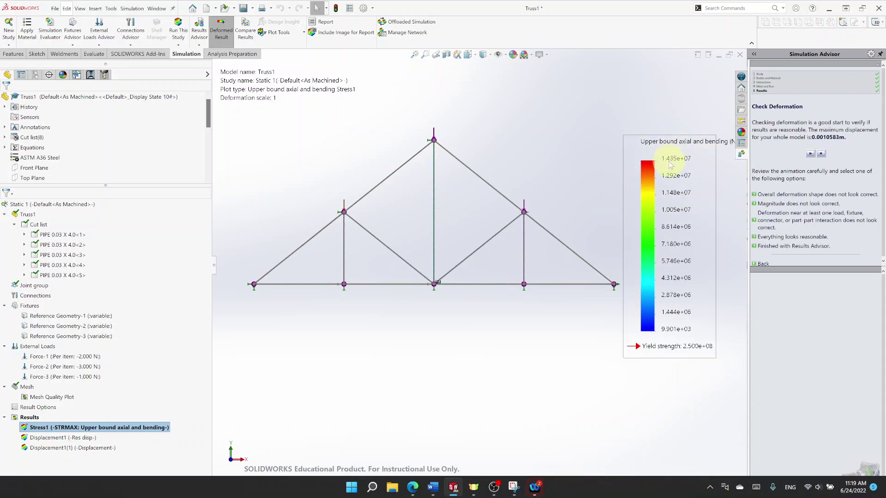
pyautogui.scroll(3, 415, 168)
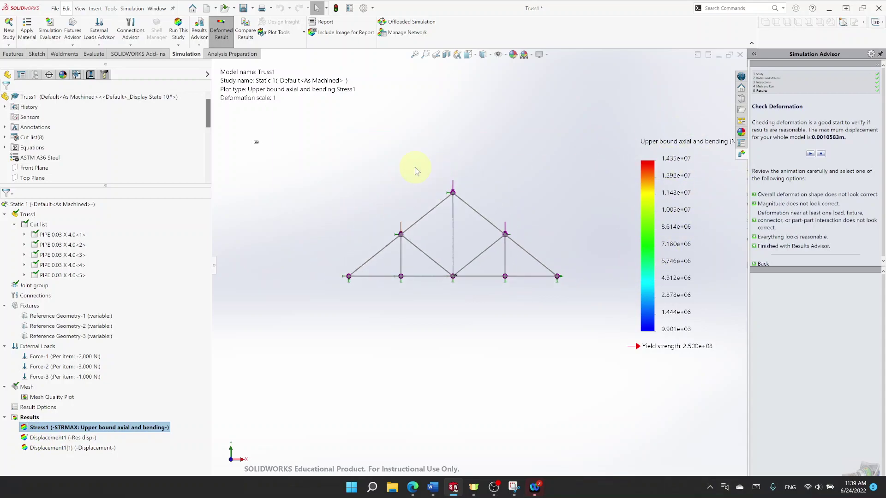
pyautogui.scroll(-4, 482, 176)
pyautogui.scroll(-4, 365, 263)
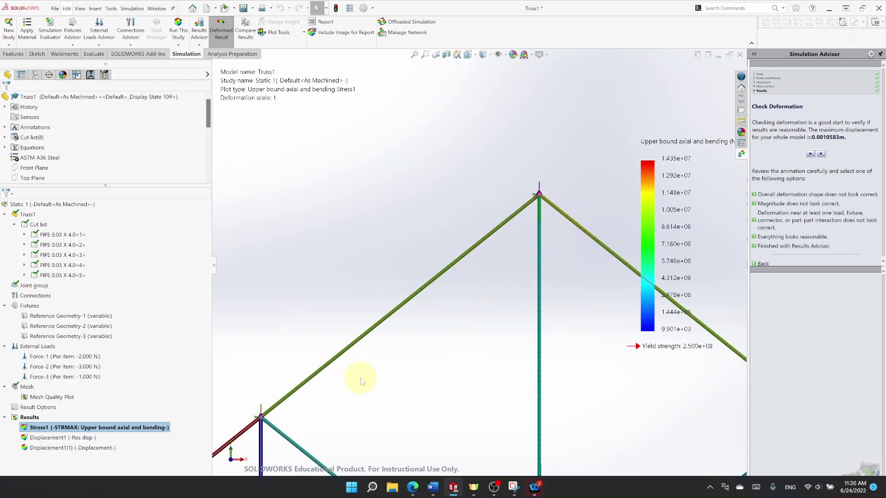
pyautogui.scroll(5, 372, 375)
pyautogui.scroll(-5, 362, 337)
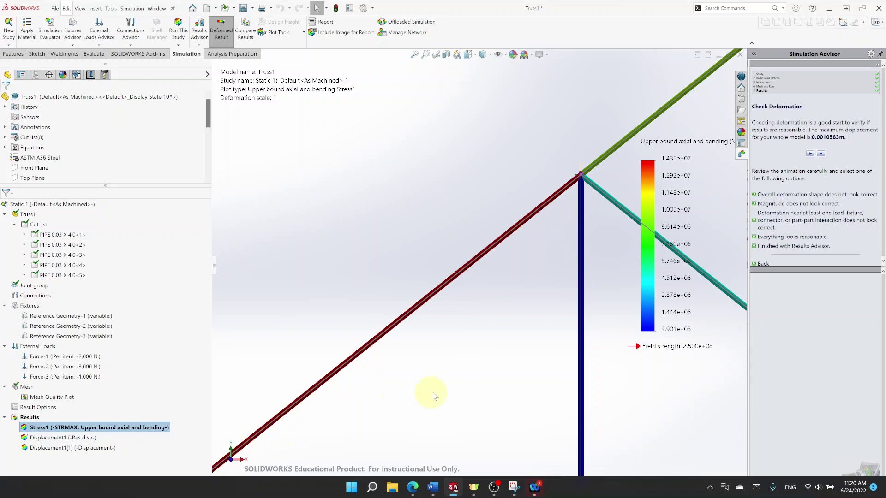
pyautogui.scroll(3, 615, 386)
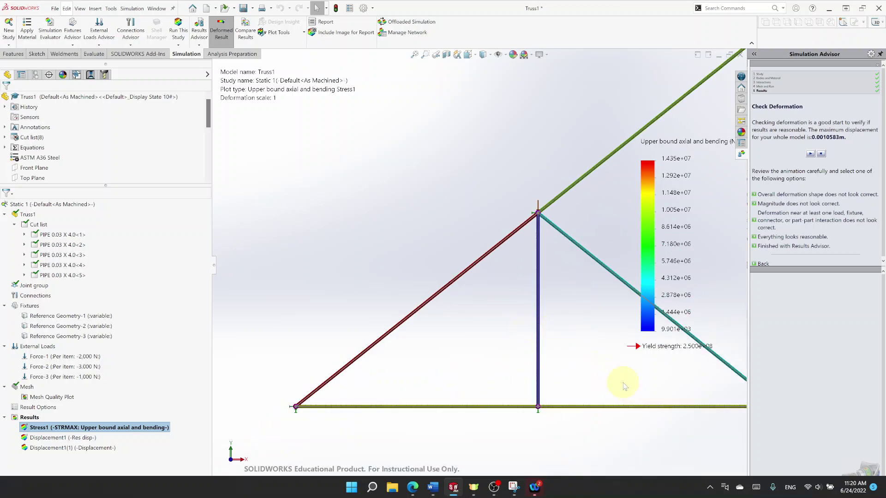
pyautogui.scroll(2, 539, 289)
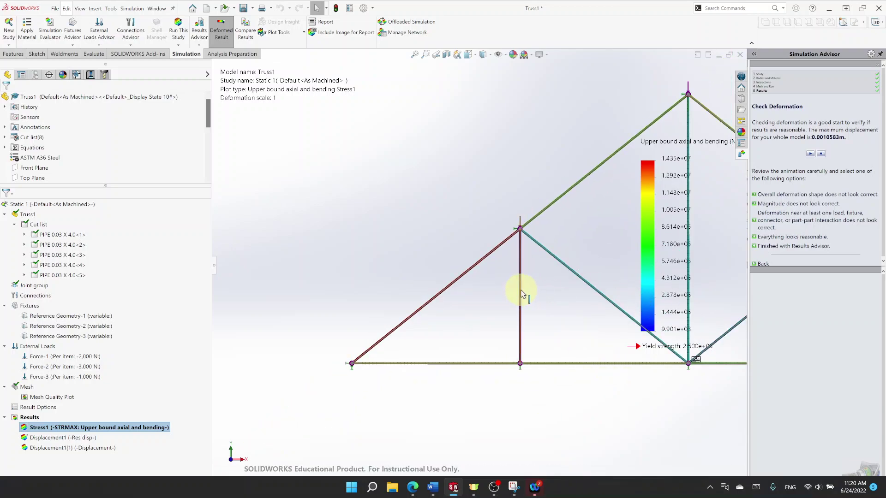
pyautogui.scroll(2, 679, 302)
pyautogui.scroll(-2, 421, 267)
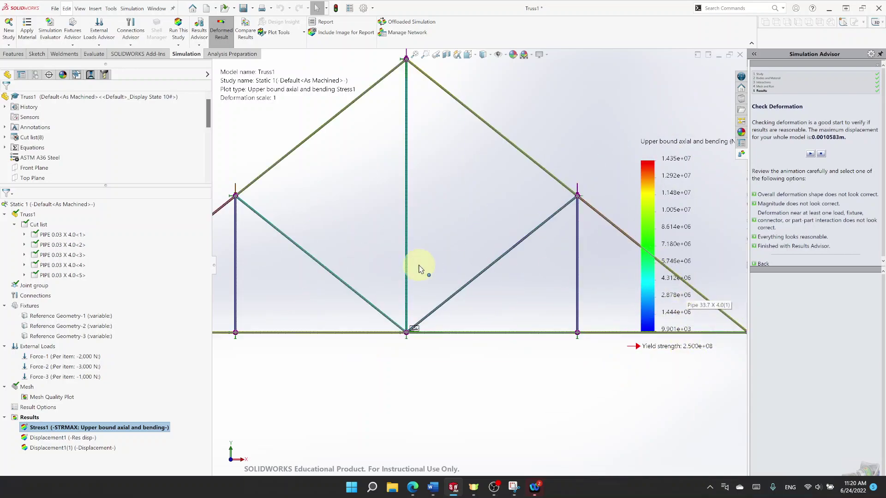
pyautogui.scroll(-3, 649, 336)
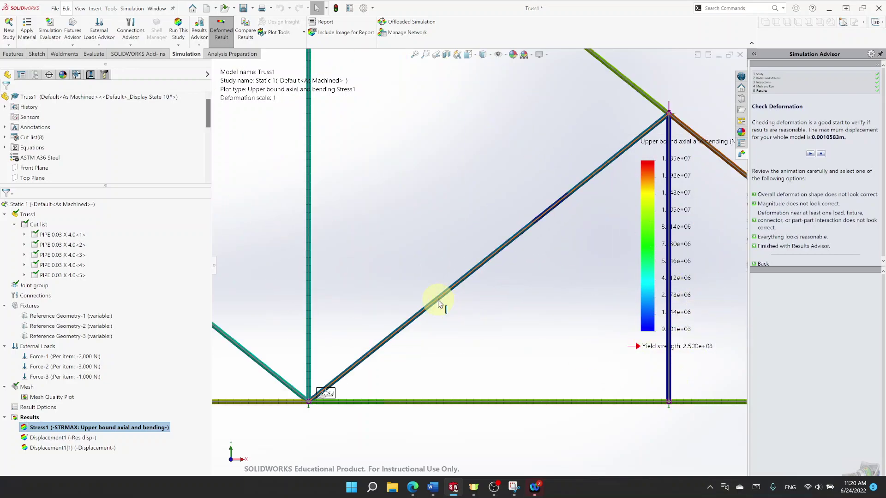
pyautogui.scroll(5, 438, 303)
pyautogui.scroll(-2, 603, 326)
pyautogui.scroll(2, 672, 306)
pyautogui.scroll(-2, 633, 306)
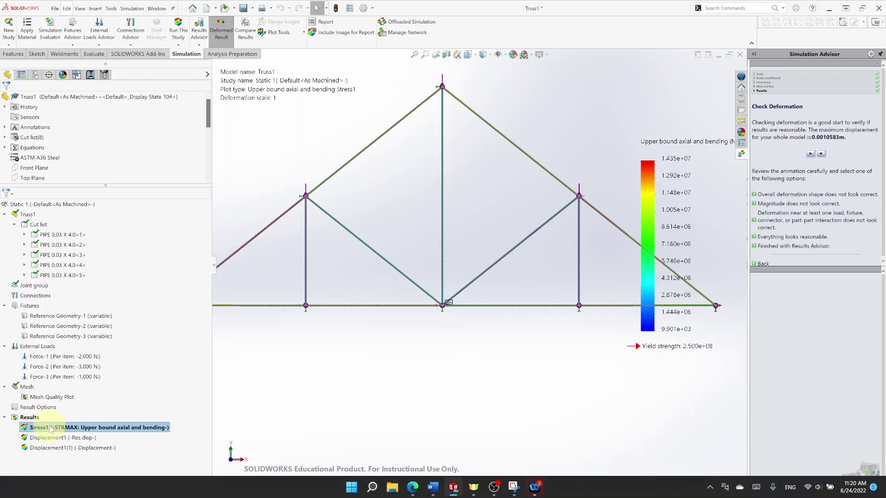
# - Change the Stress1 plot's beam stress component to Axial
pyautogui.rightClick(68, 431)
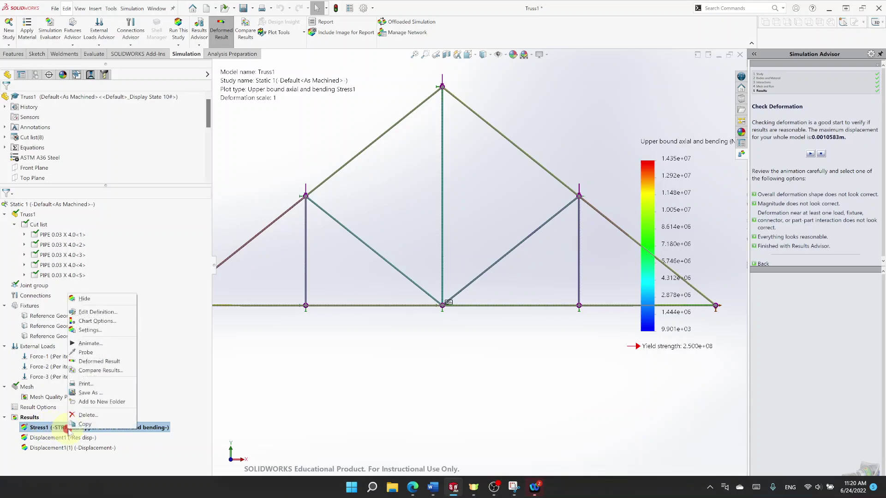
pyautogui.click(97, 314)
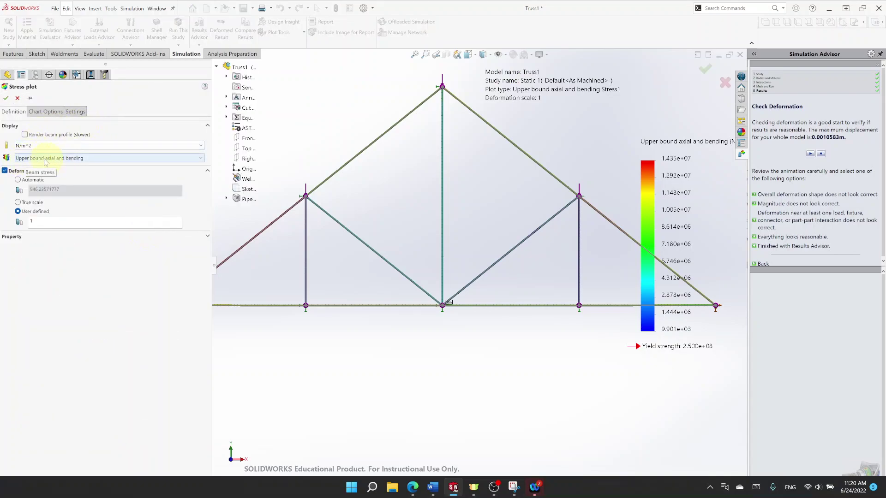
pyautogui.click(58, 158)
pyautogui.click(56, 166)
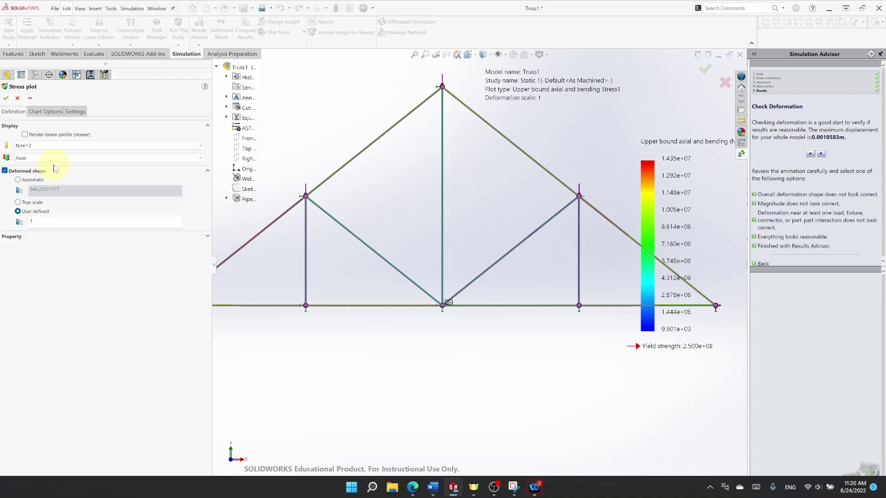
pyautogui.click(6, 98)
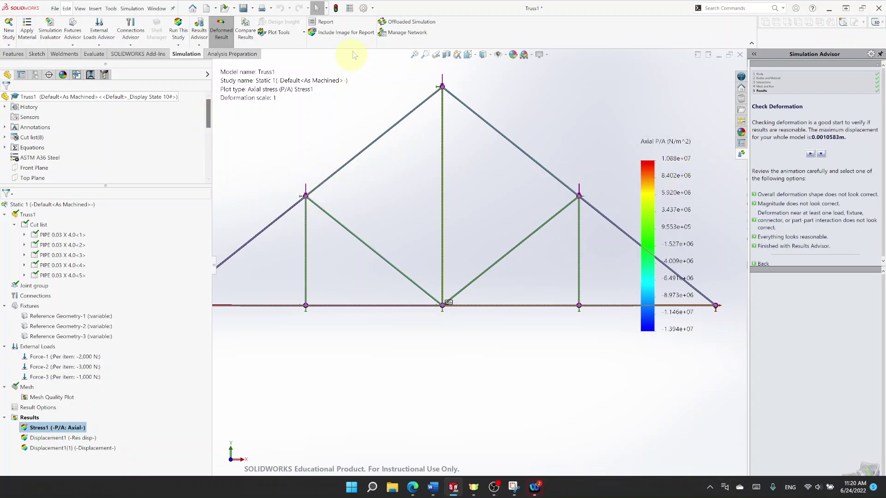
# - Probe the axial stress on the upper left chord, left inner diagonal and left vertical, arranging the callouts for reading, and close the probe
pyautogui.click(303, 33)
pyautogui.click(286, 42)
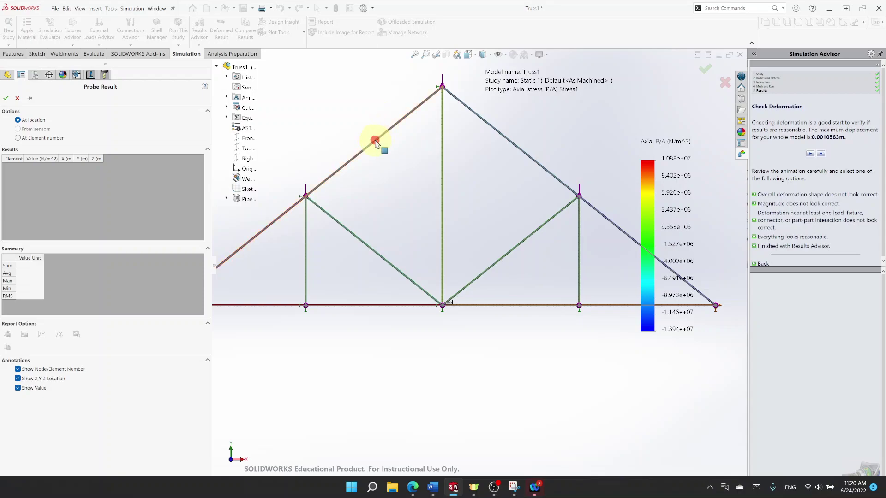
pyautogui.click(376, 145)
pyautogui.moveTo(416, 169); pyautogui.dragTo(305, 90)
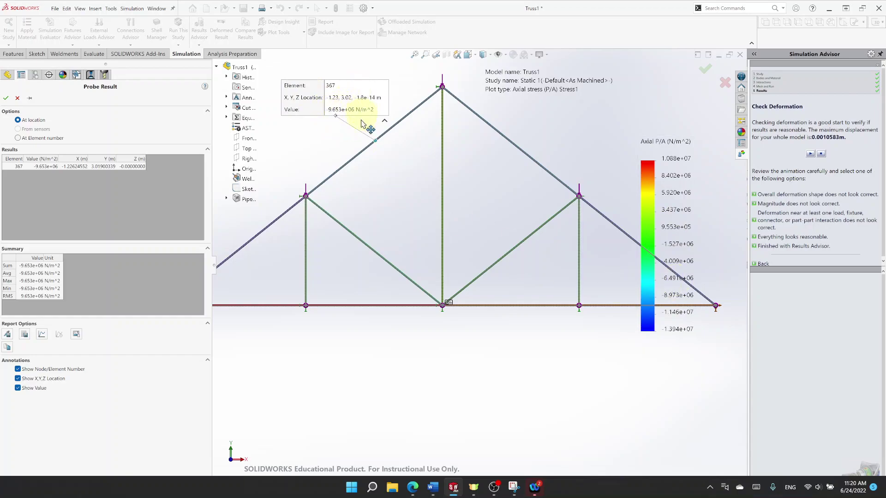
pyautogui.click(358, 239)
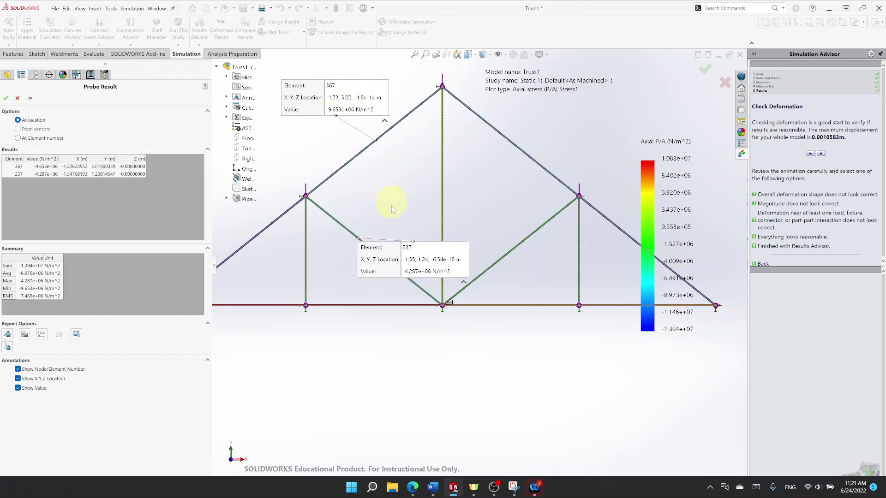
pyautogui.moveTo(414, 253); pyautogui.dragTo(416, 173)
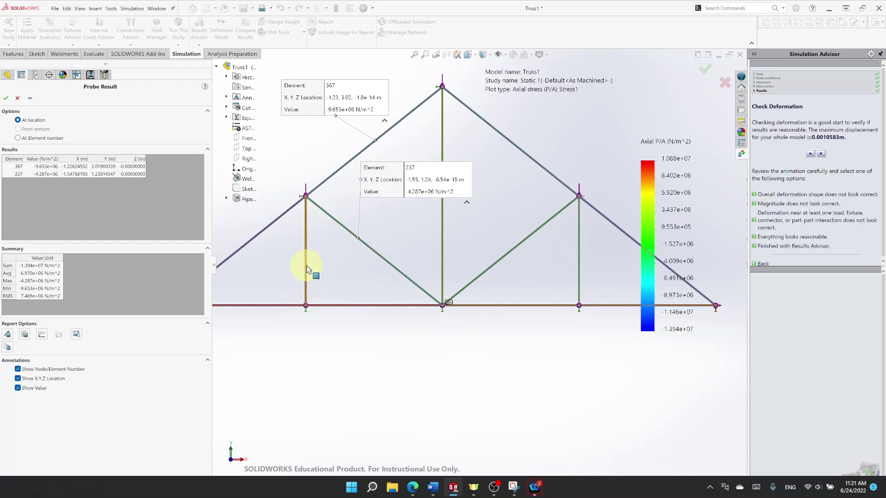
pyautogui.click(306, 266)
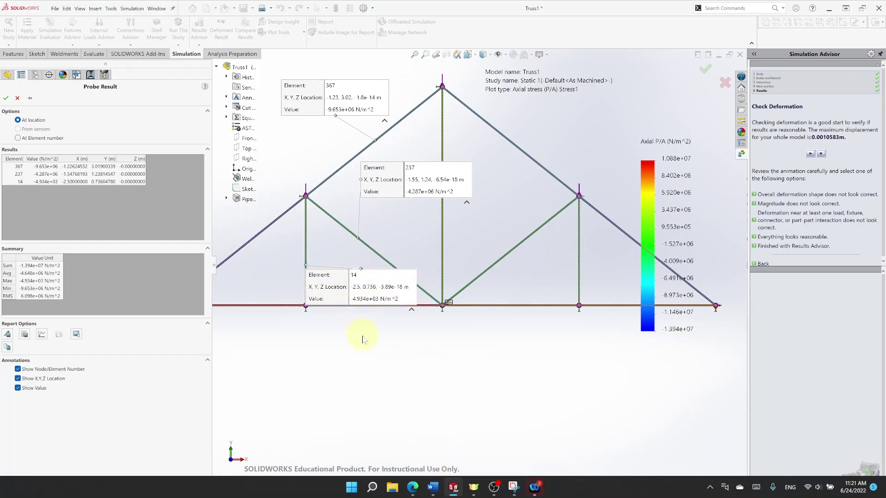
pyautogui.scroll(1, 346, 308)
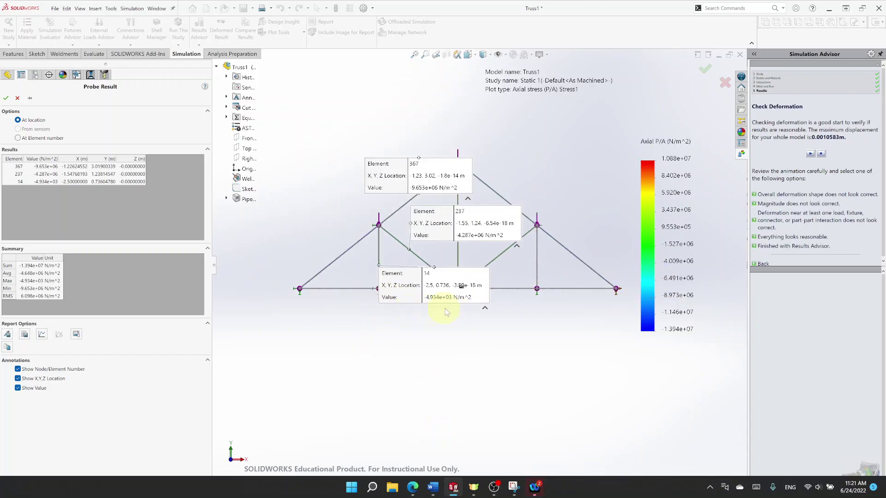
pyautogui.scroll(-4, 411, 311)
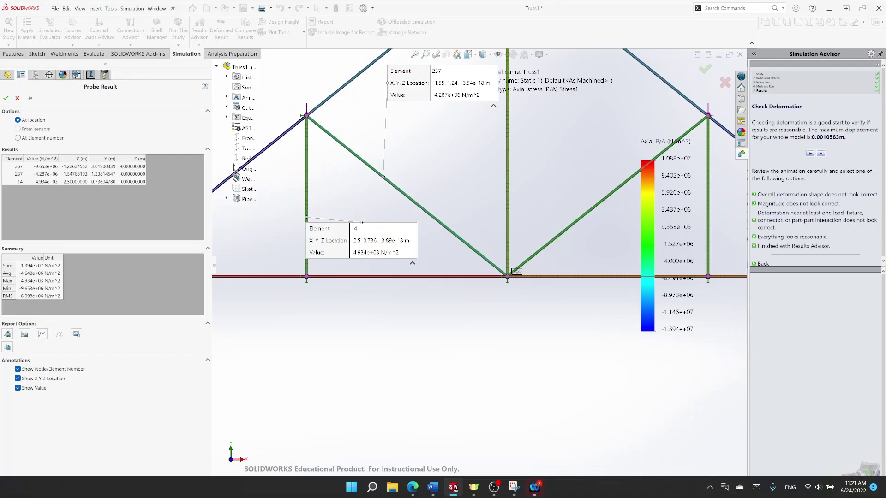
pyautogui.click(705, 71)
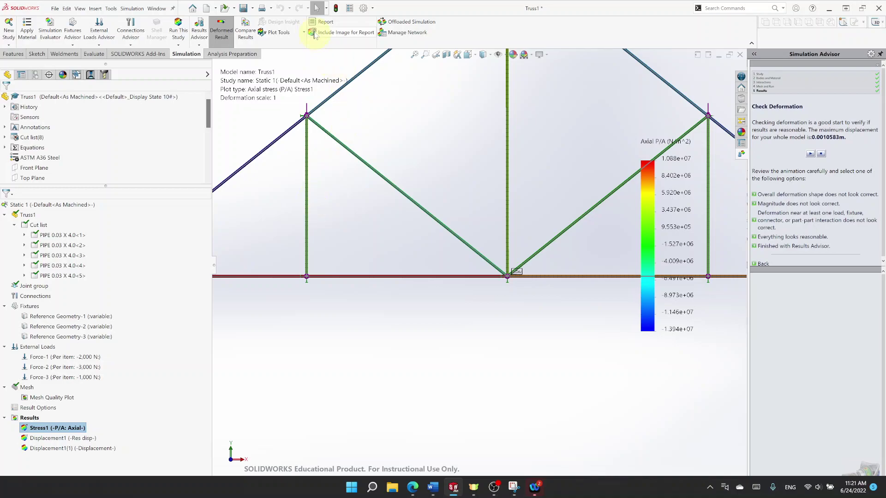
# - Publish the static study report as Truss1-Static 1-1 in Letter size with the default sections
pyautogui.click(326, 23)
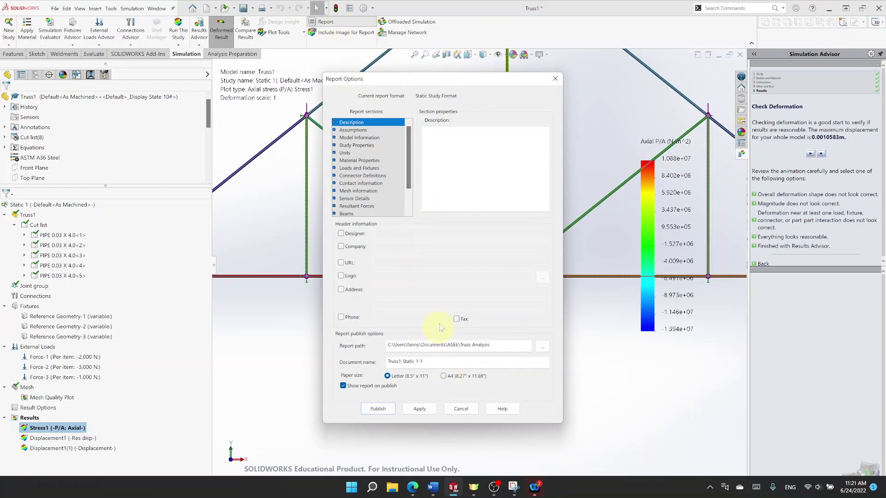
pyautogui.click(379, 410)
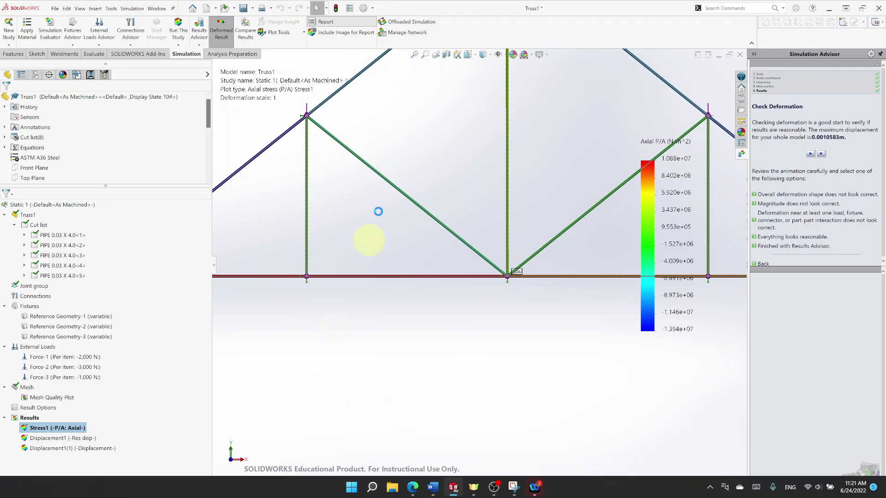
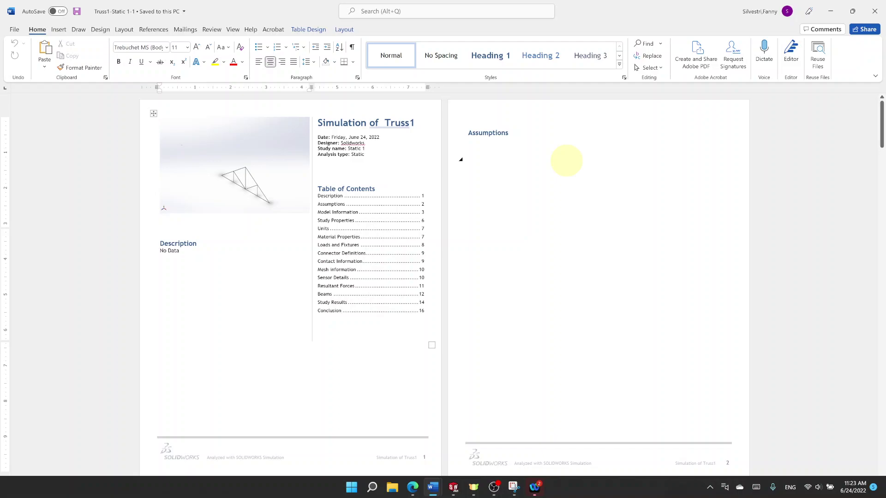
# - Read the report from its title page through the model information, beam bodies, study properties, loads and mesh information
pyautogui.scroll(-10, 561, 175)
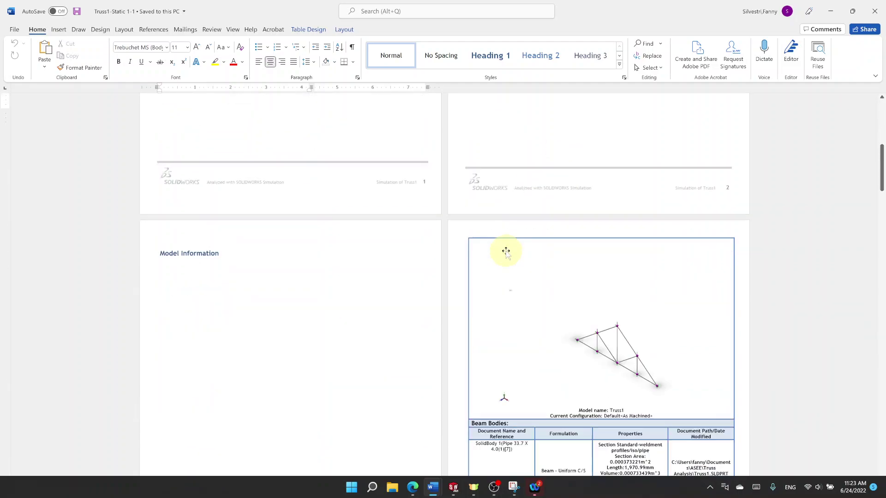
pyautogui.scroll(2, 676, 232)
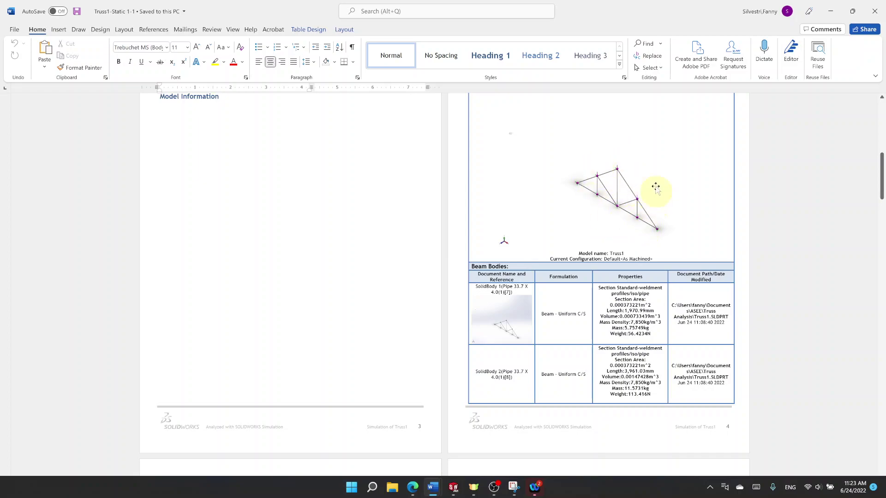
pyautogui.scroll(-6, 558, 233)
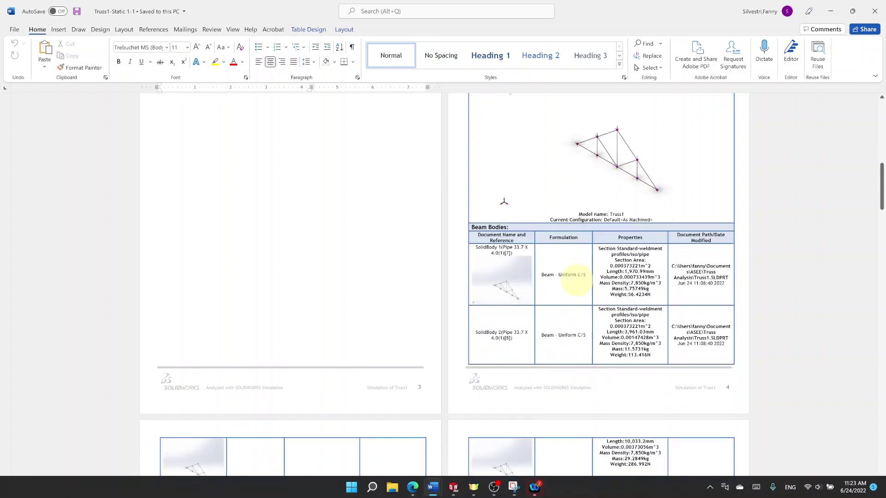
pyautogui.scroll(-2, 576, 279)
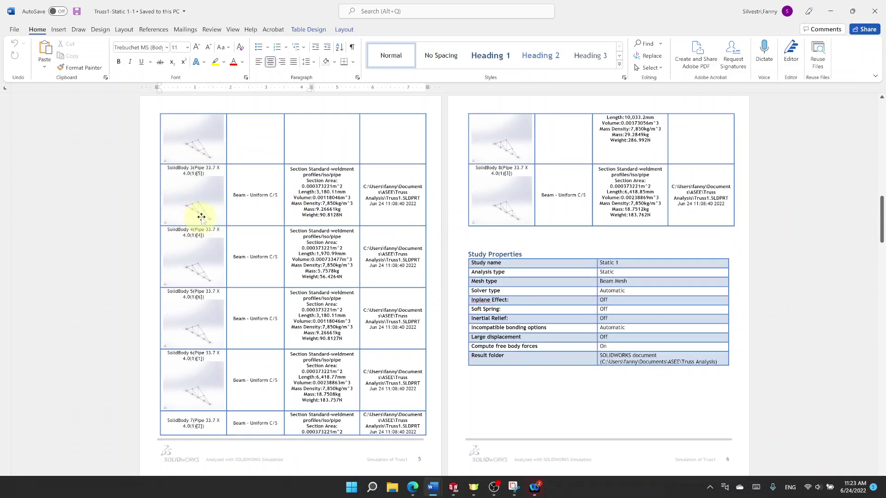
pyautogui.scroll(-3, 577, 302)
pyautogui.scroll(-8, 577, 303)
pyautogui.scroll(2, 580, 296)
pyautogui.scroll(-8, 540, 279)
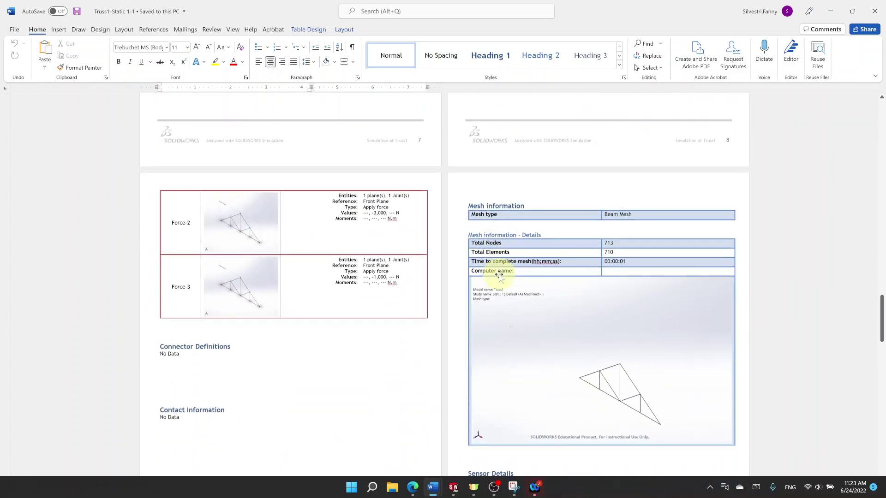
# - Examine the report's Resultant Forces tables and the Beam Forces table
pyautogui.scroll(-9, 496, 274)
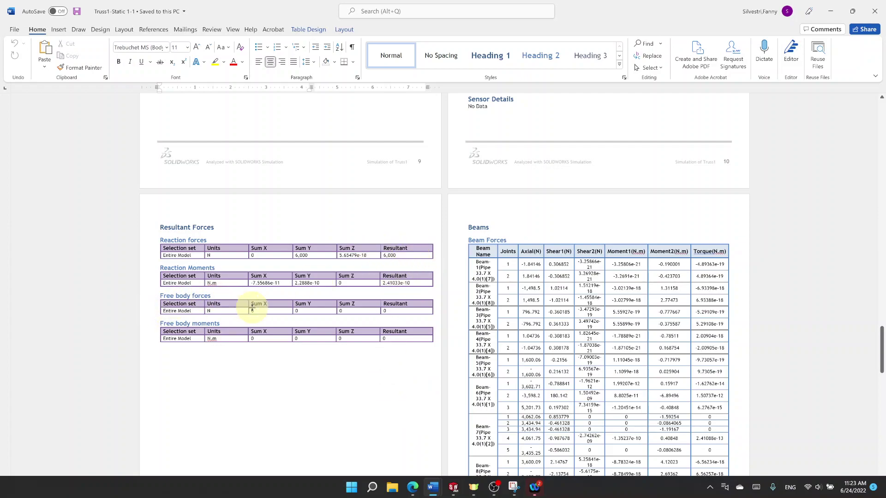
pyautogui.scroll(-2, 379, 279)
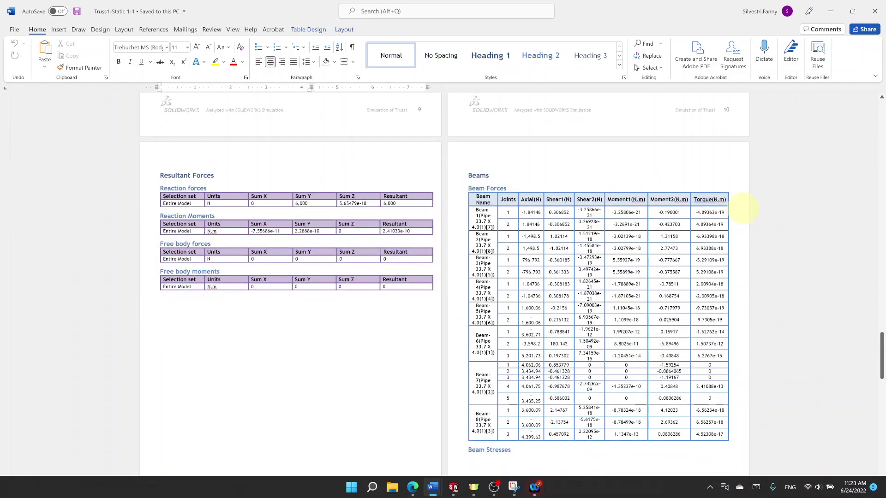
pyautogui.scroll(-3, 629, 228)
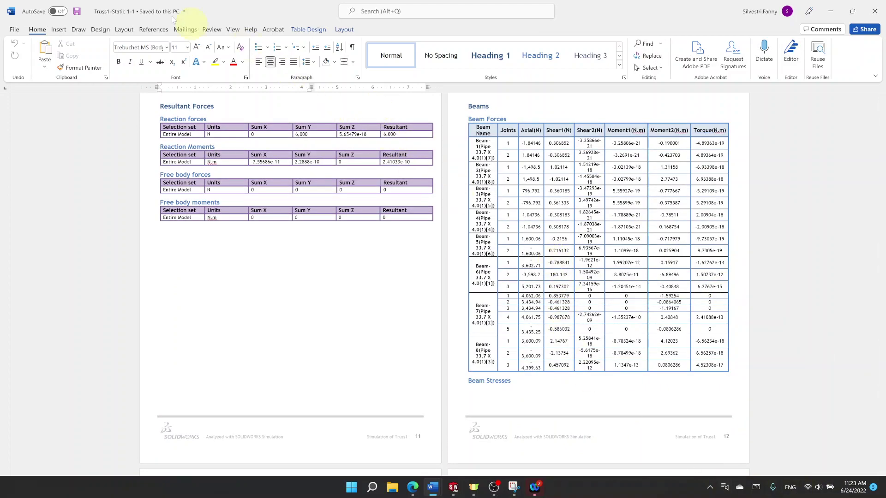
pyautogui.click(79, 30)
pyautogui.click(56, 30)
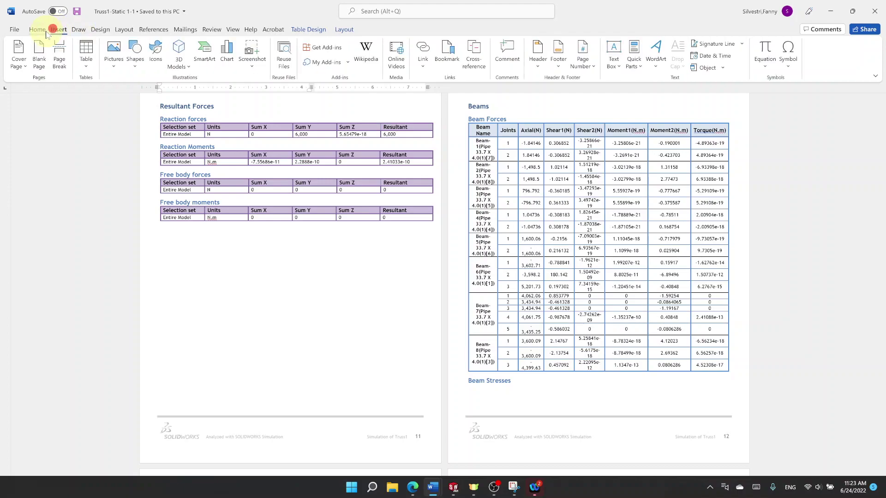
pyautogui.click(43, 30)
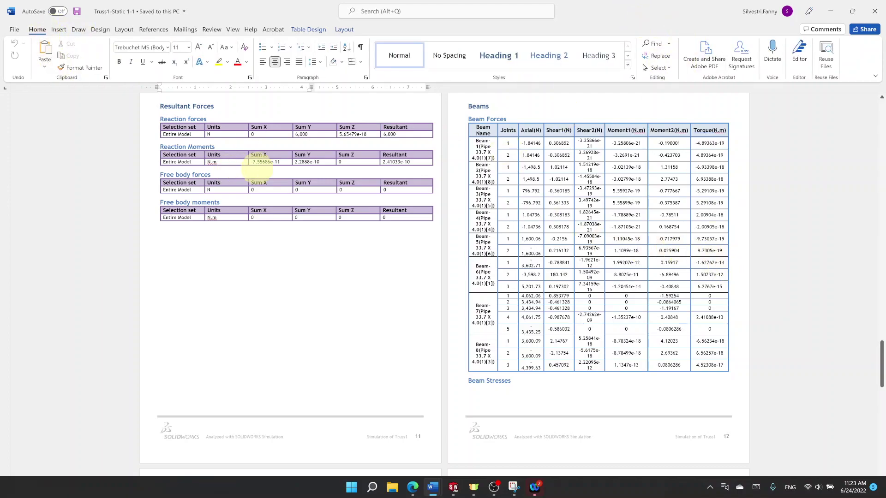
pyautogui.scroll(-3, 876, 355)
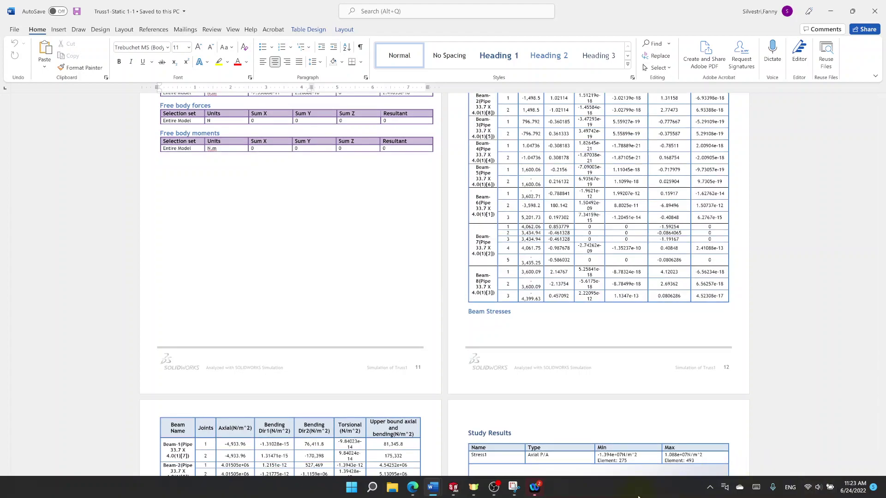
pyautogui.click(791, 386)
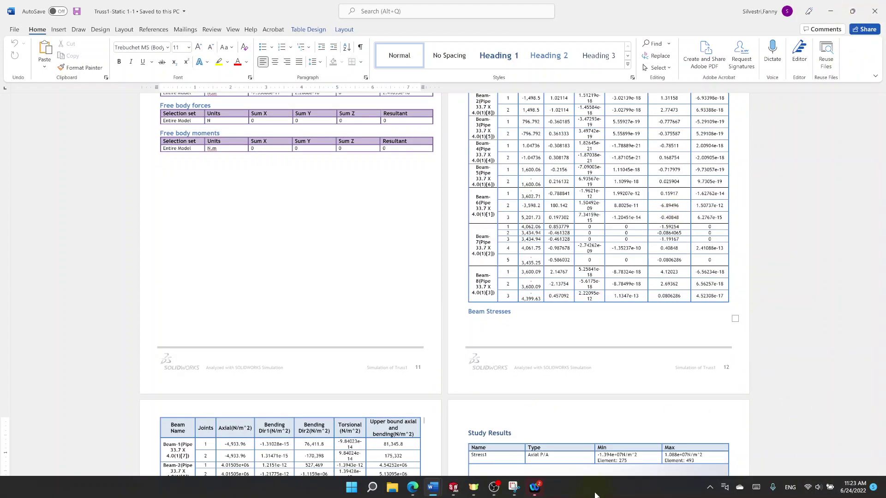
pyautogui.scroll(4, 647, 277)
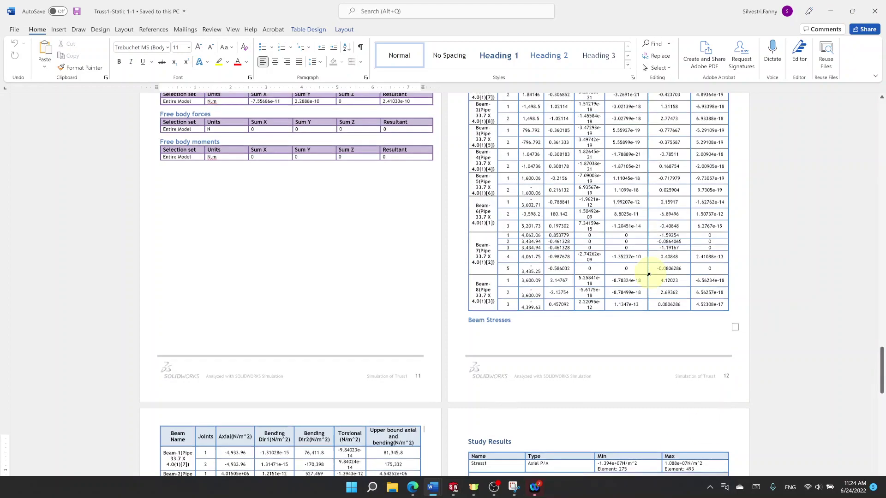
# - Highlight the Axial(N) column of the Beam Forces table, followed by Beam-2's axial values
pyautogui.moveTo(531, 160); pyautogui.dragTo(530, 385)
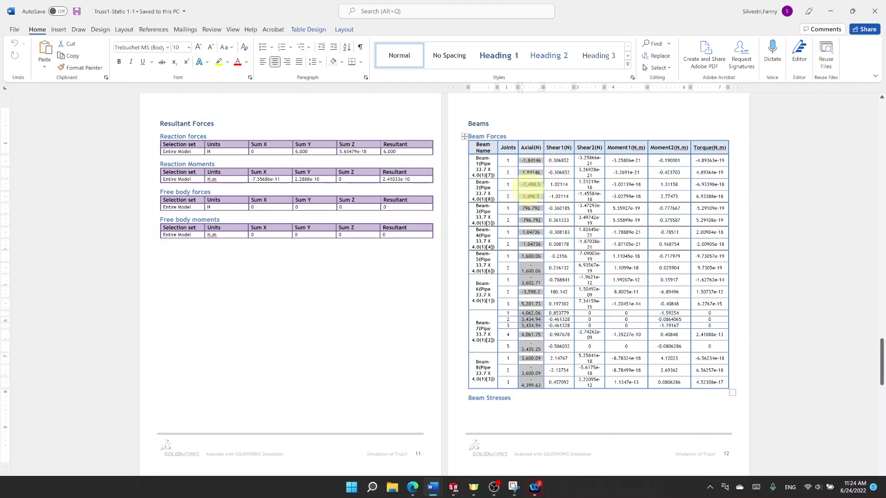
pyautogui.click(490, 199)
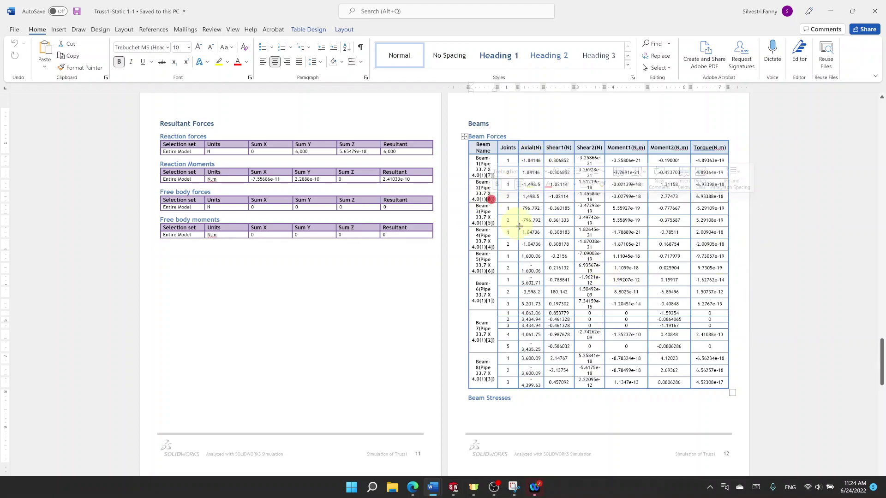
pyautogui.moveTo(530, 185); pyautogui.dragTo(530, 208)
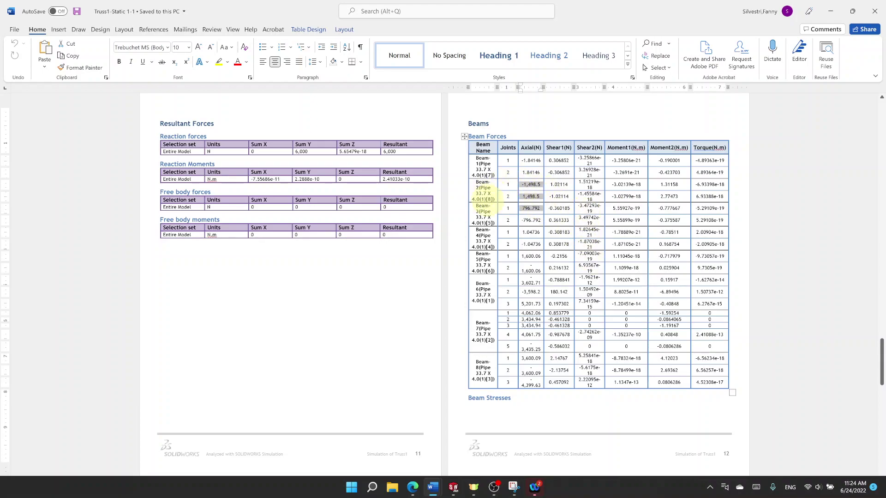
# - Switch to SOLIDWORKS, enlarge the feature tree and highlight Pipe 33.7 X 4.0(1) members [1], [2], [8] and [7] to locate them in the truss
pyautogui.click(828, 11)
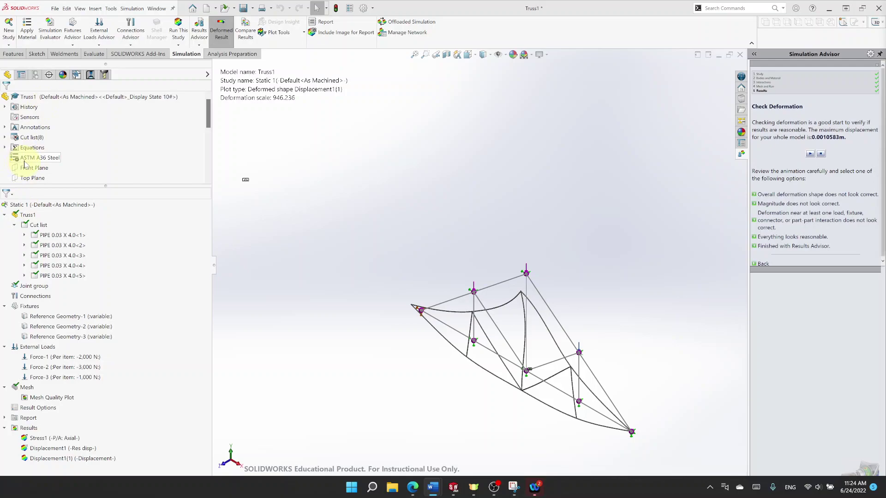
pyautogui.scroll(-3, 25, 165)
pyautogui.click(27, 126)
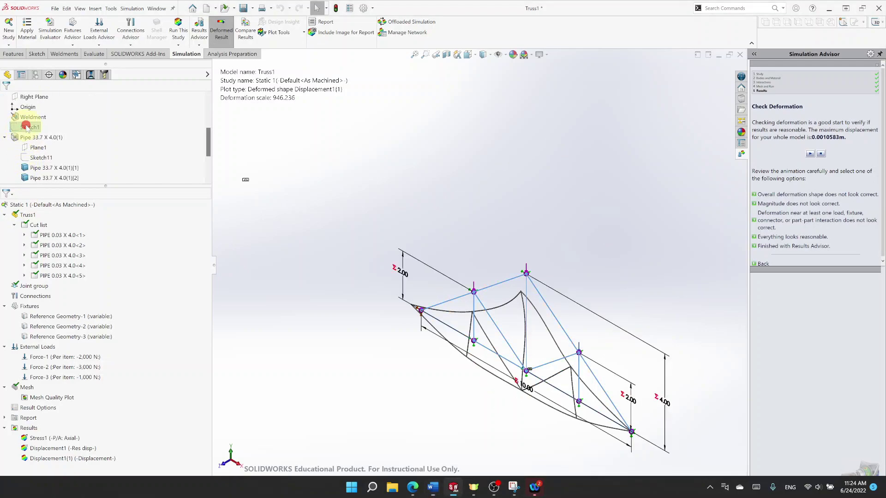
pyautogui.click(68, 168)
pyautogui.moveTo(105, 186); pyautogui.dragTo(104, 295)
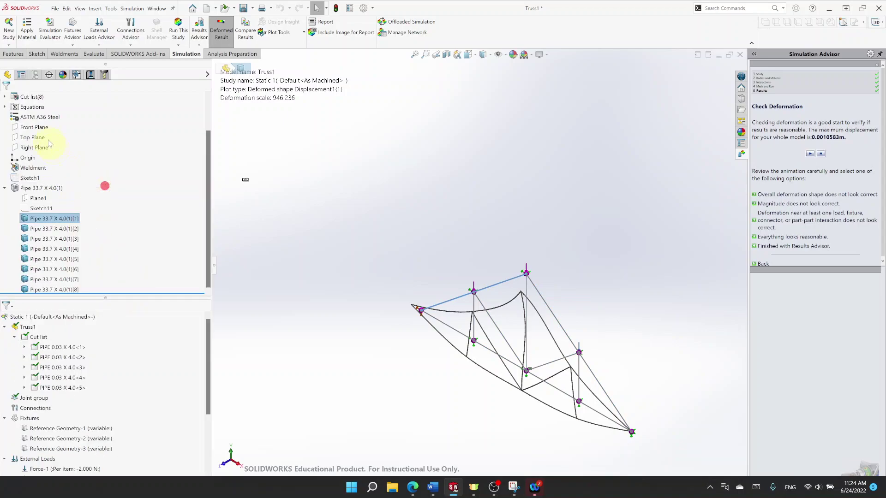
pyautogui.click(68, 231)
pyautogui.scroll(1, 572, 399)
pyautogui.scroll(-3, 559, 357)
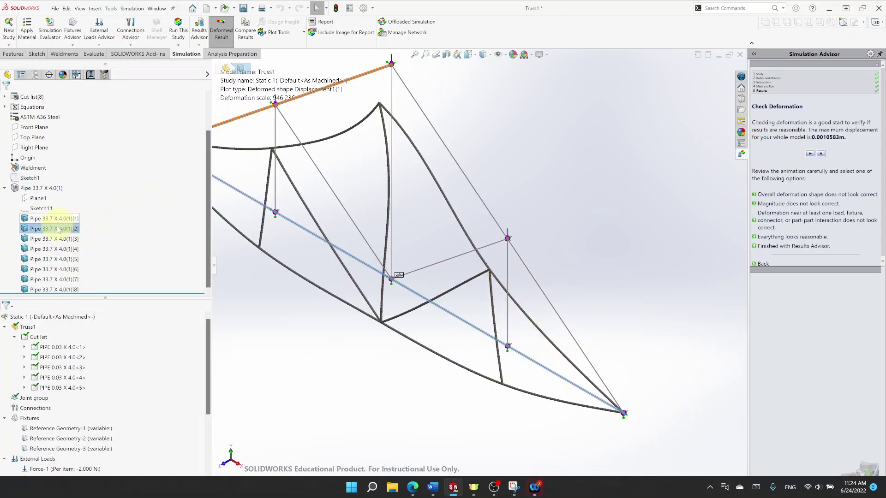
pyautogui.click(68, 290)
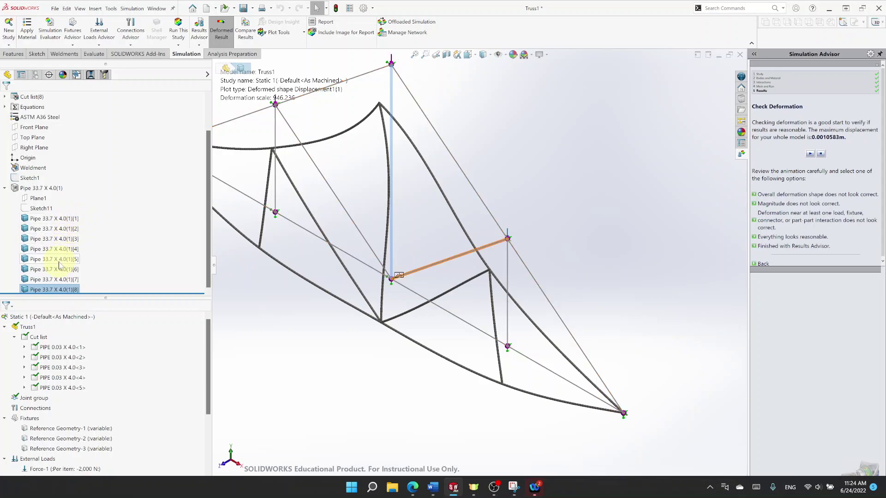
pyautogui.click(56, 279)
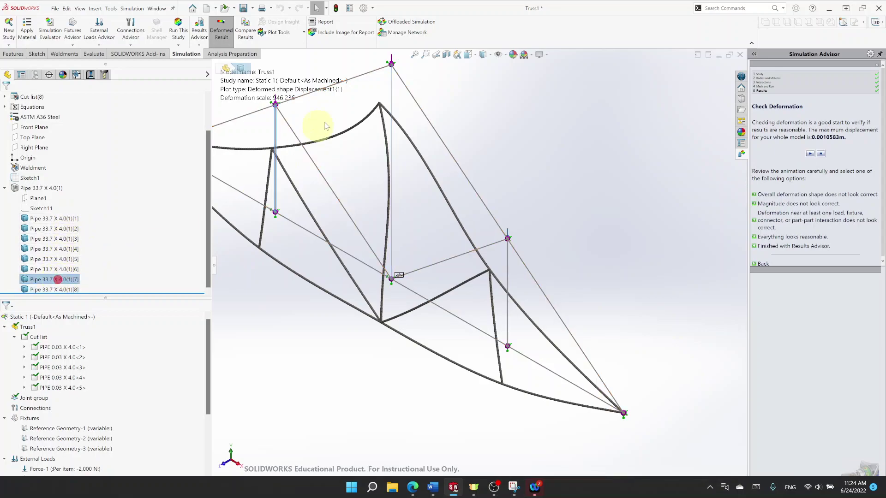
pyautogui.scroll(2, 280, 134)
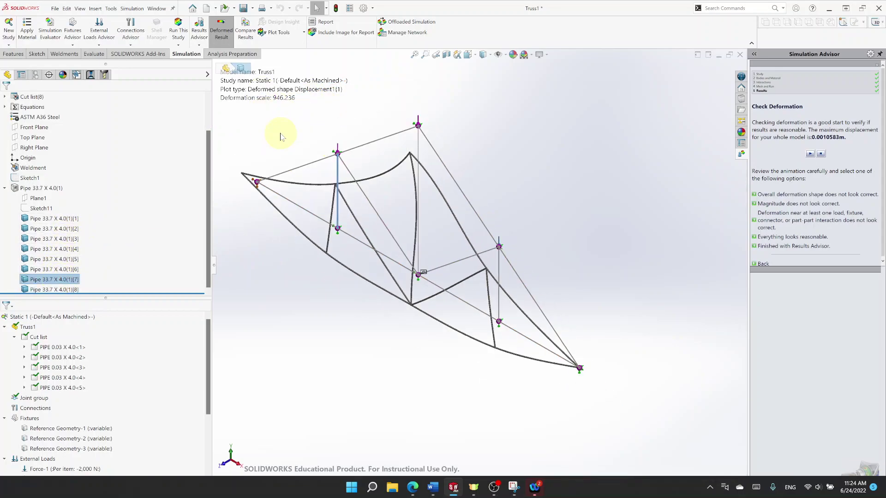
pyautogui.scroll(-2, 279, 133)
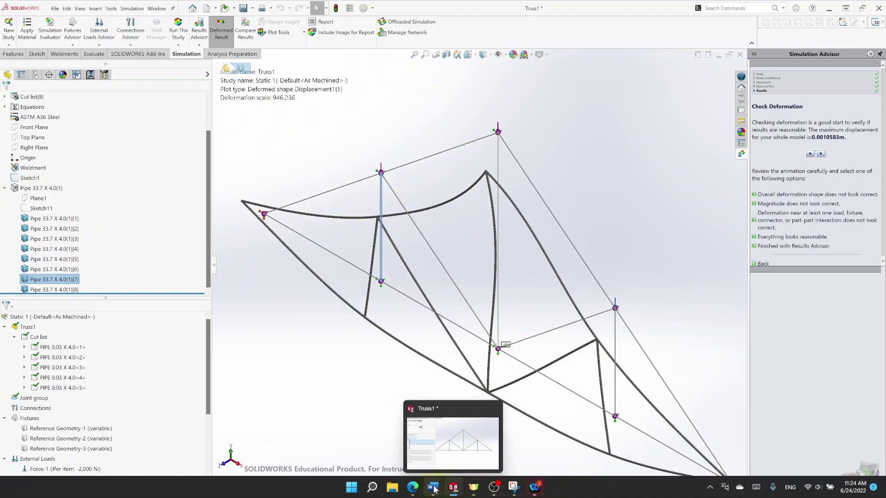
# - Switch back to the Word report and highlight Beam-1's axial forces in the Beam Forces table
pyautogui.moveTo(433, 487)
pyautogui.click(481, 453)
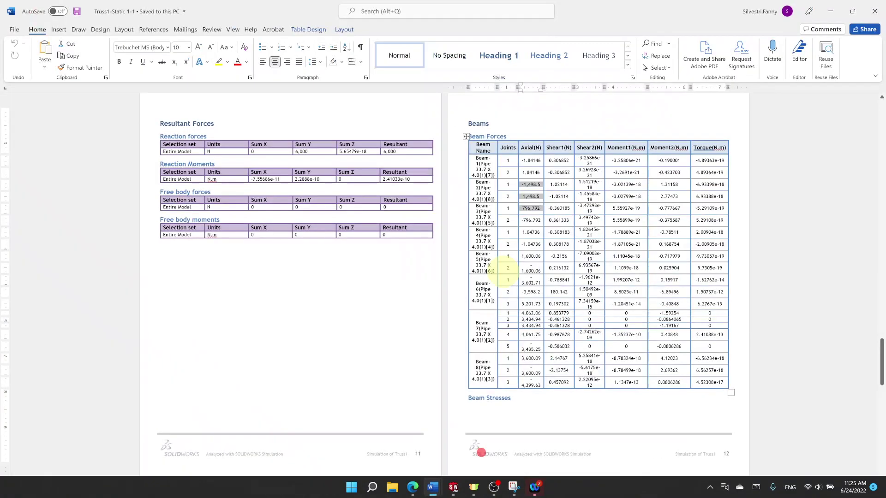
pyautogui.moveTo(522, 160); pyautogui.dragTo(534, 181)
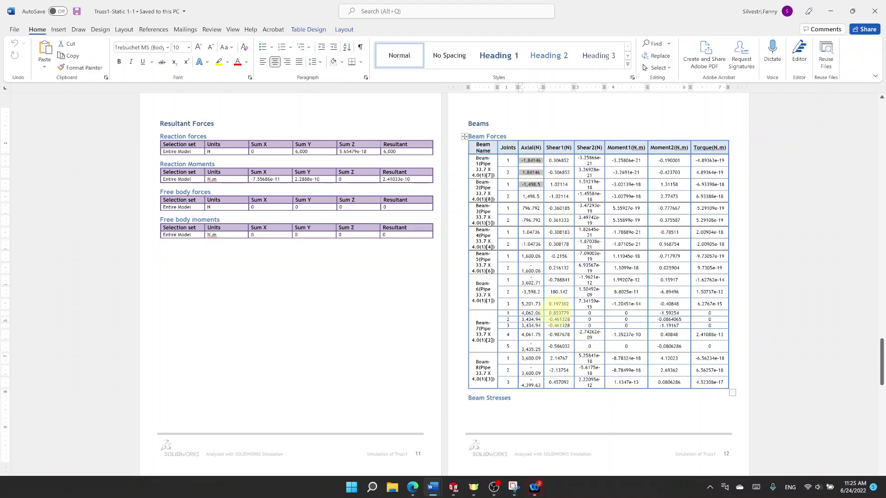
# - Switch to SOLIDWORKS and highlight Pipe 33.7 X 4.0(1) members [1] and [2] to identify the chords they represent
pyautogui.click(830, 11)
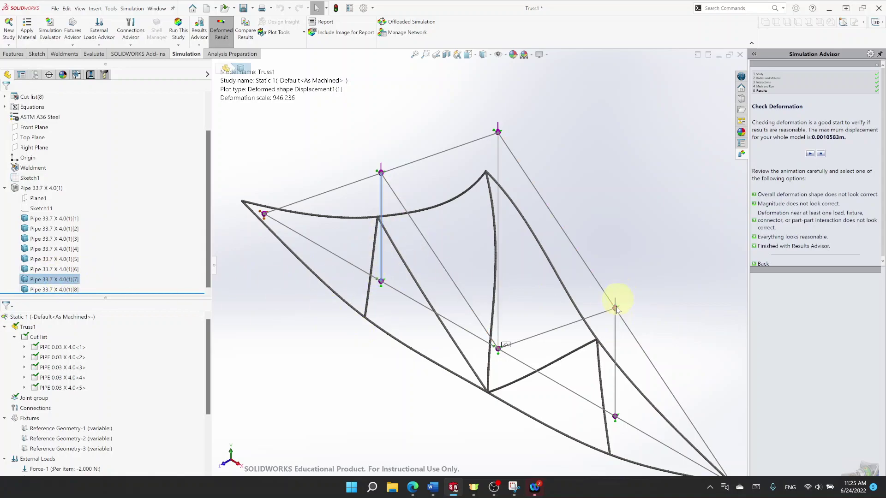
pyautogui.scroll(1, 599, 353)
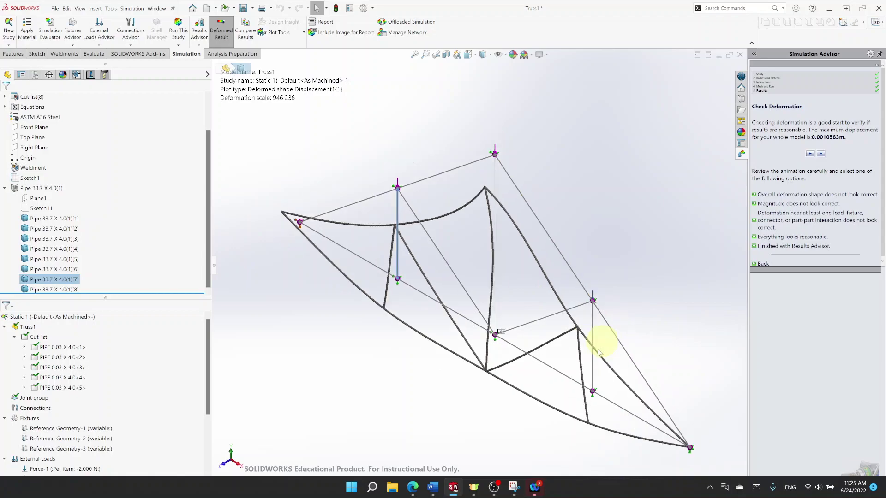
pyautogui.click(69, 219)
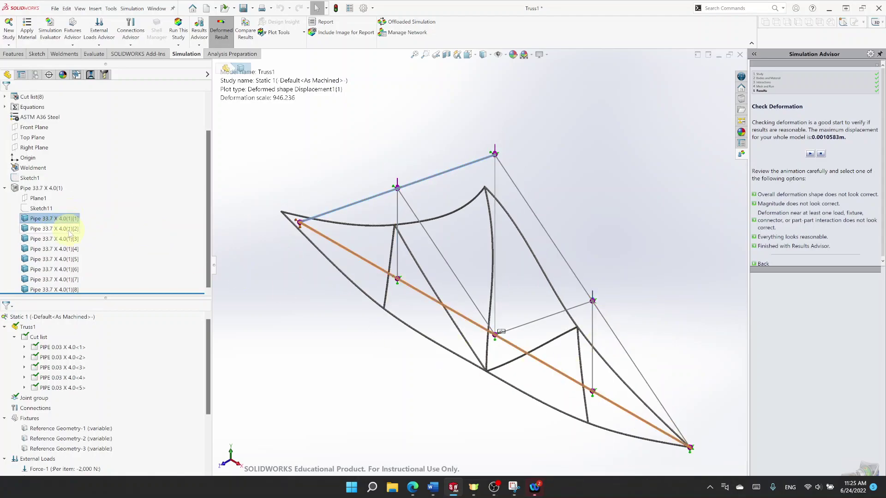
pyautogui.click(67, 230)
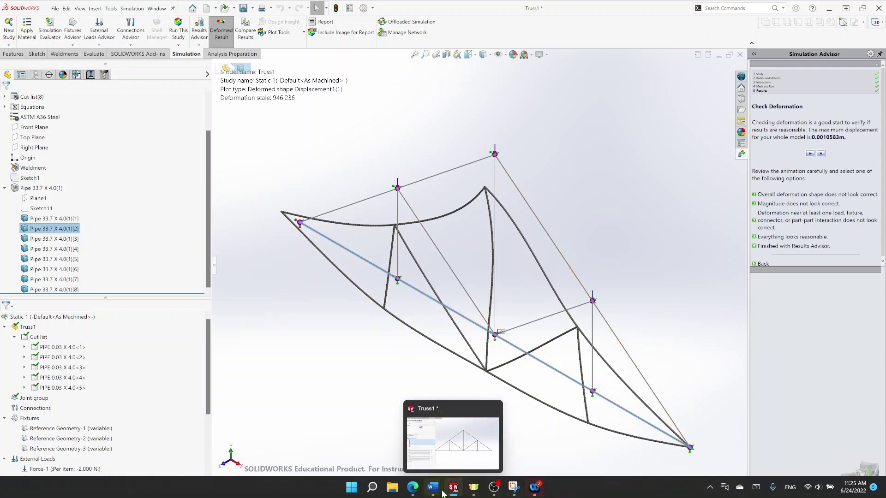
# - Return to the Word report and highlight Beam-7's axial forces at all five joints
pyautogui.moveTo(432, 487)
pyautogui.click(512, 444)
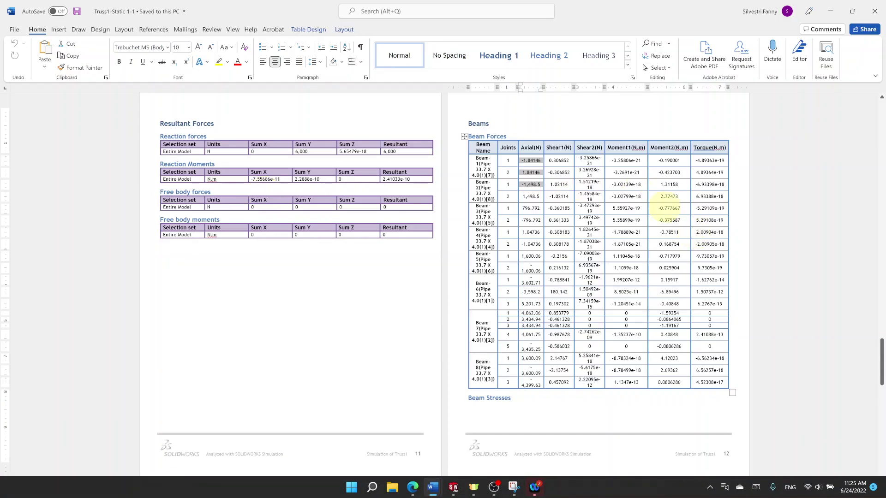
pyautogui.scroll(-3, 512, 243)
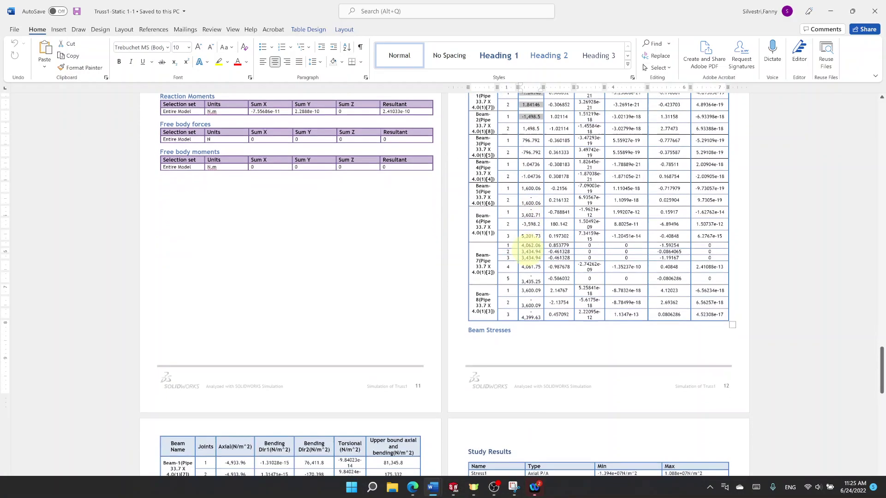
pyautogui.moveTo(521, 245); pyautogui.dragTo(535, 279)
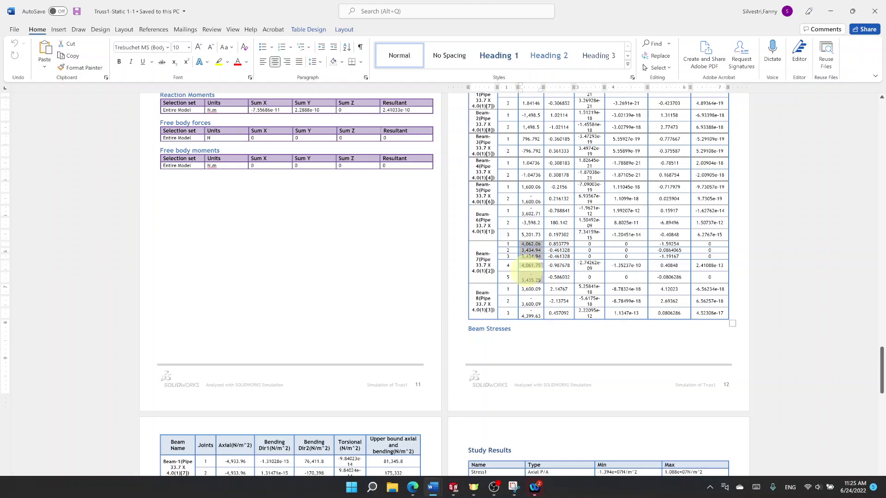
# - Highlight the Beam Forces table's full axial column and examine the Beam Stresses table and the Study Results stress plot
pyautogui.scroll(3, 531, 274)
pyautogui.moveTo(526, 144); pyautogui.dragTo(530, 367)
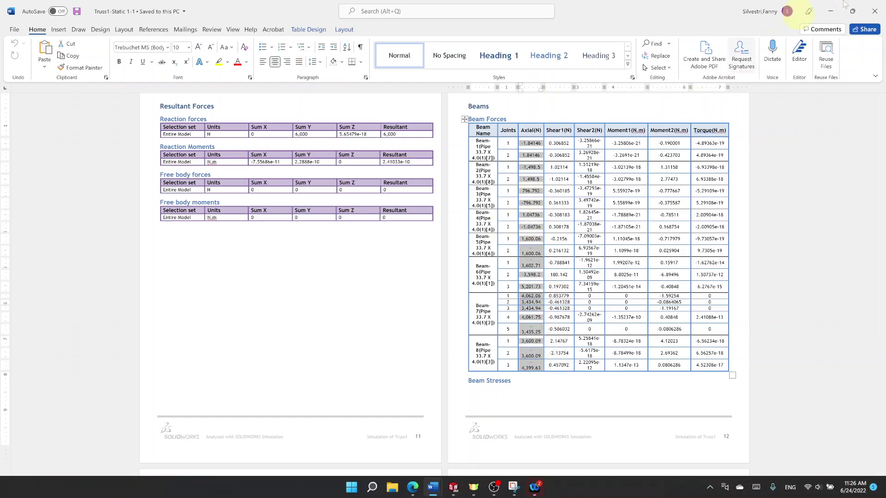
pyautogui.scroll(-3, 531, 257)
pyautogui.scroll(-5, 532, 258)
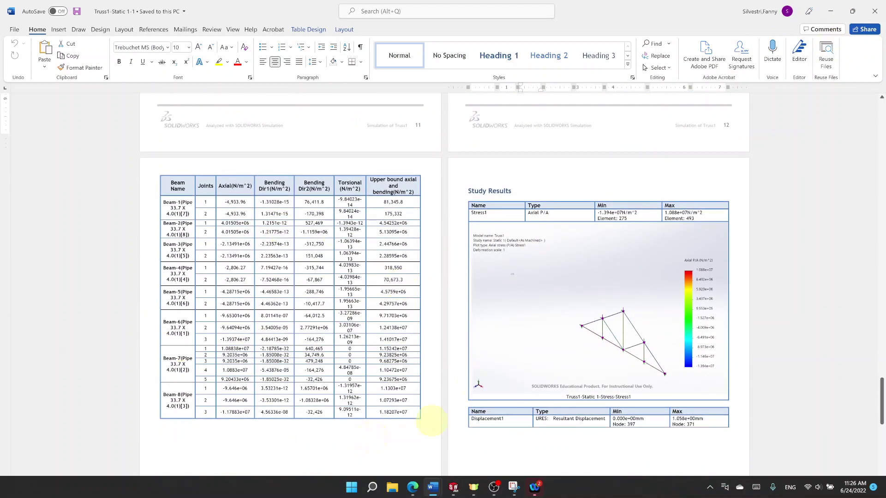
# - Examine the report's displacement plot, deformed shape plot and Conclusion section, and return to the Beam Stresses table
pyautogui.scroll(-4, 643, 382)
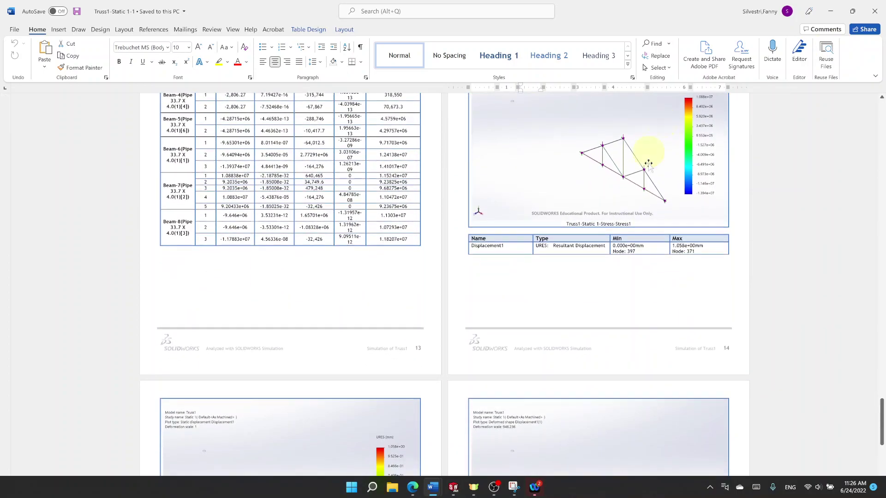
pyautogui.scroll(-7, 549, 357)
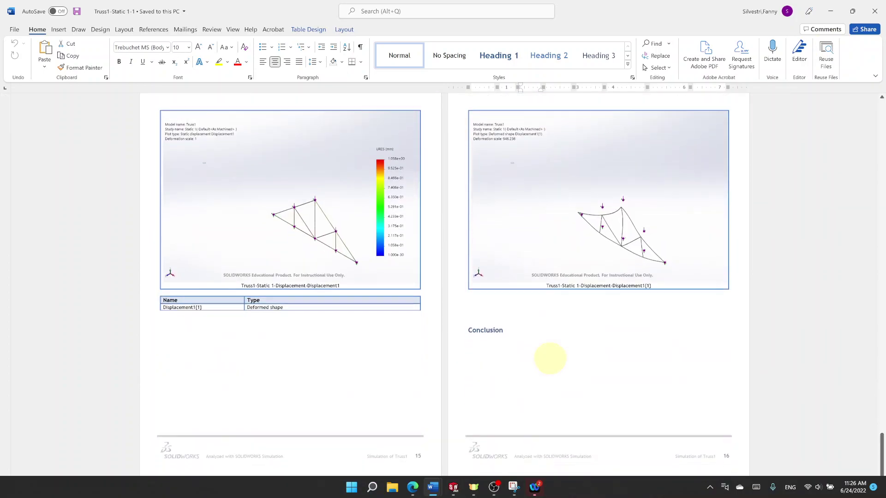
pyautogui.scroll(2, 552, 356)
pyautogui.scroll(-2, 552, 356)
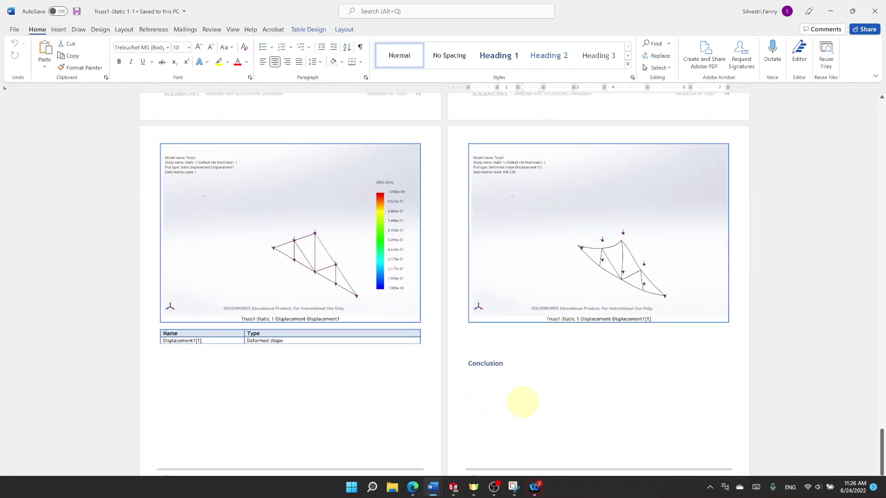
pyautogui.scroll(7, 534, 397)
pyautogui.scroll(3, 534, 400)
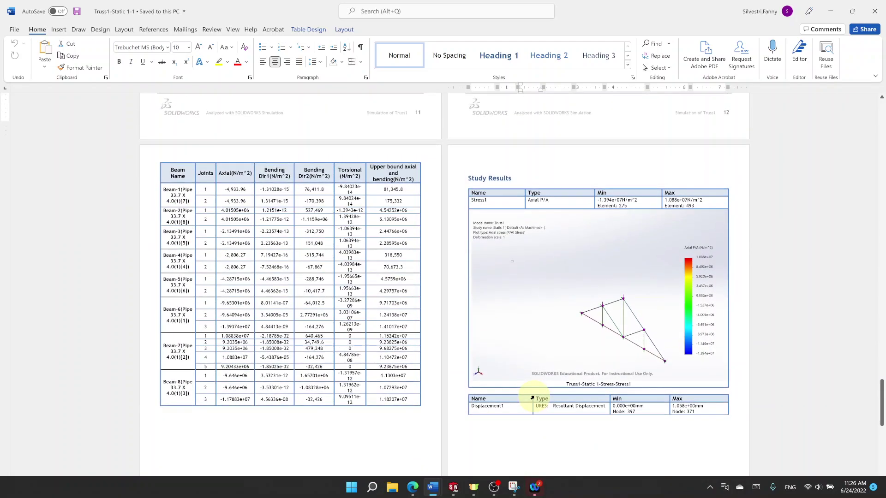
# - Highlight the axial stresses of Beam-1 to Beam-3, and point out the bending and torsional columns of the Beam Stresses table
pyautogui.moveTo(226, 191); pyautogui.dragTo(233, 243)
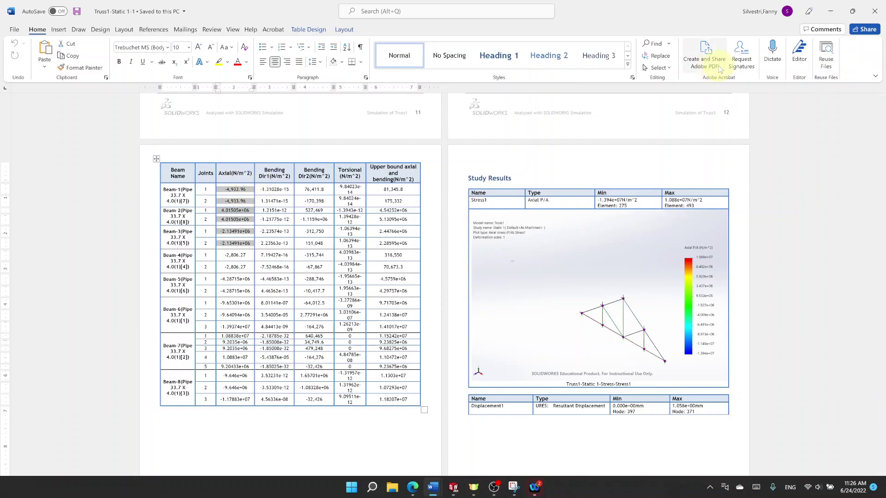
pyautogui.moveTo(273, 179); pyautogui.dragTo(375, 377)
pyautogui.click(323, 443)
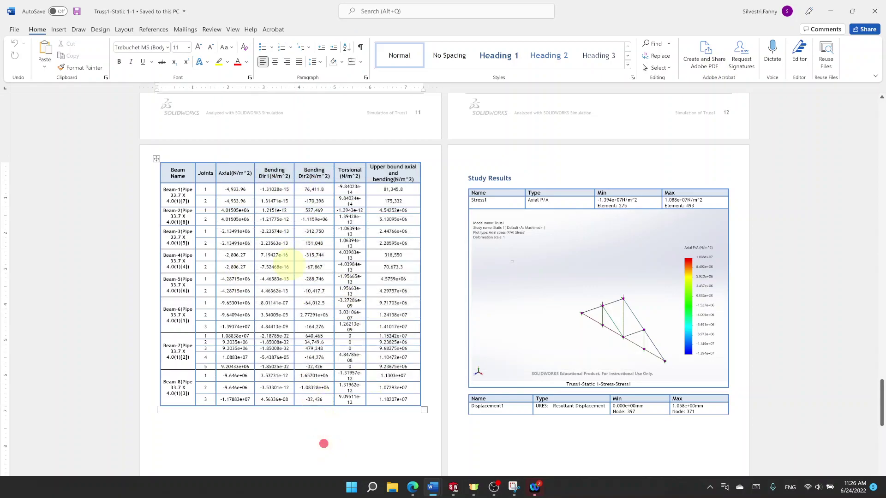
# - Return to the Beam Forces table and highlight the Moment1 values from Beam-1 down to Beam-6's second joint
pyautogui.scroll(5, 688, 246)
pyautogui.scroll(1, 691, 244)
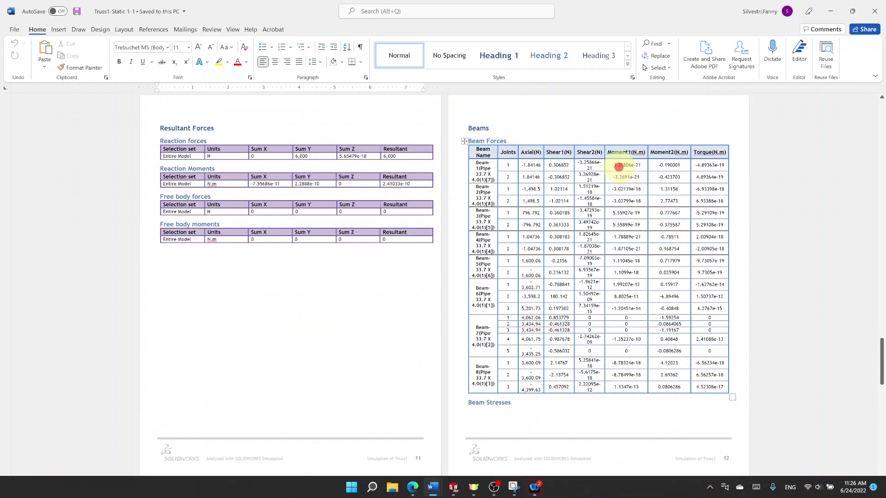
pyautogui.moveTo(614, 165); pyautogui.dragTo(626, 296)
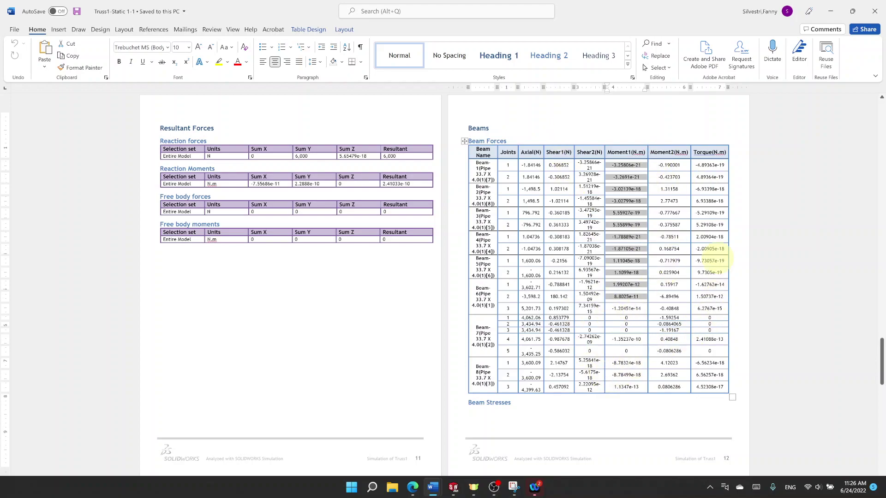
# - Switch to SOLIDWORKS, open Sketch1 for editing to view the truss face-on, and try to show the Stress1 plot before exiting the sketch
pyautogui.click(830, 11)
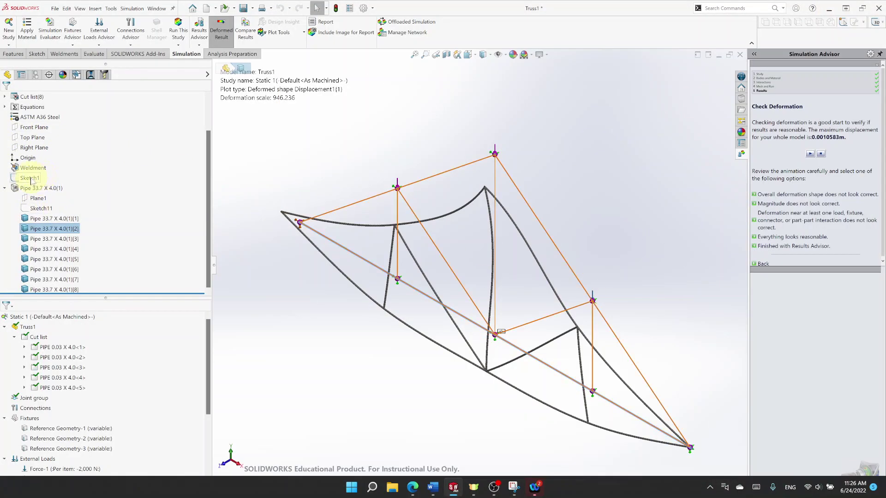
pyautogui.click(31, 180)
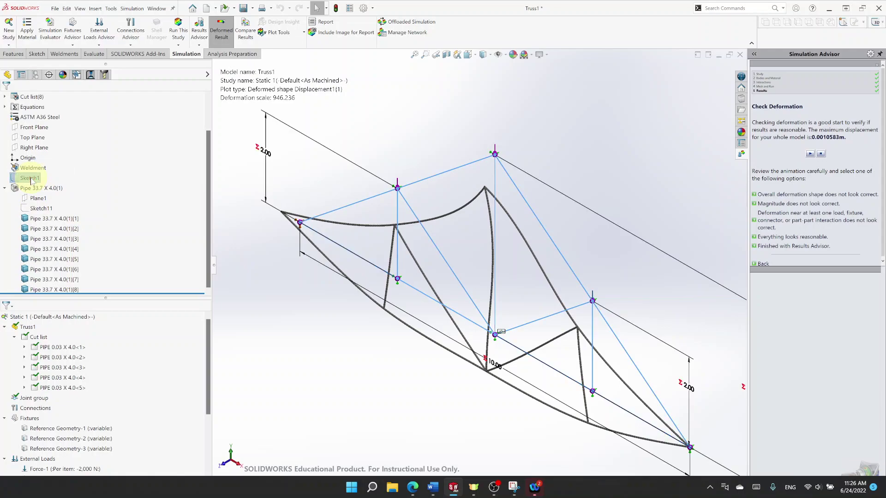
pyautogui.rightClick(31, 180)
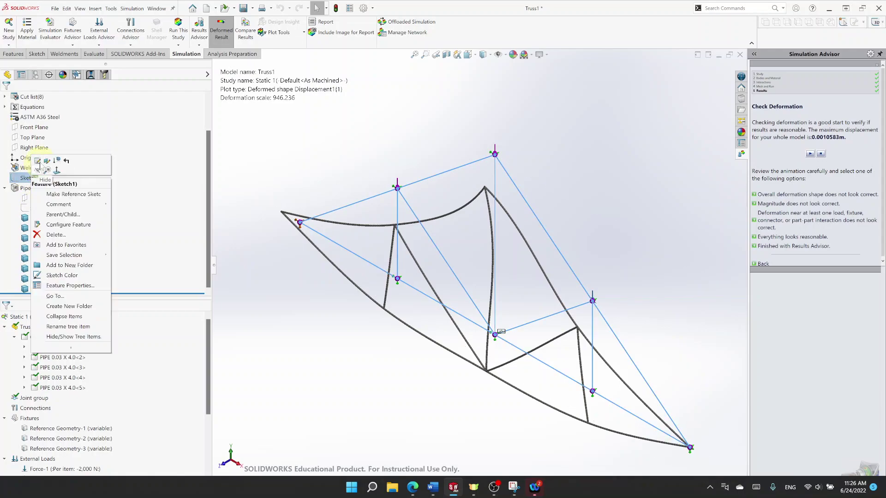
pyautogui.click(37, 158)
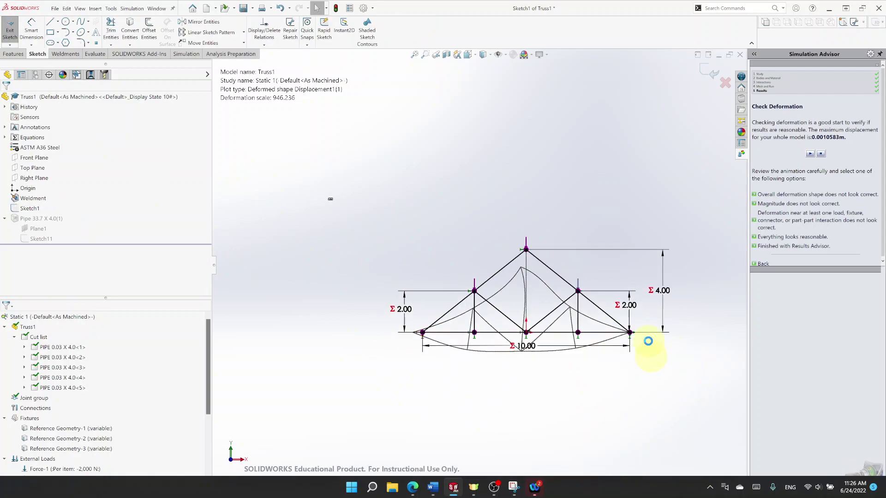
pyautogui.scroll(-3, 64, 369)
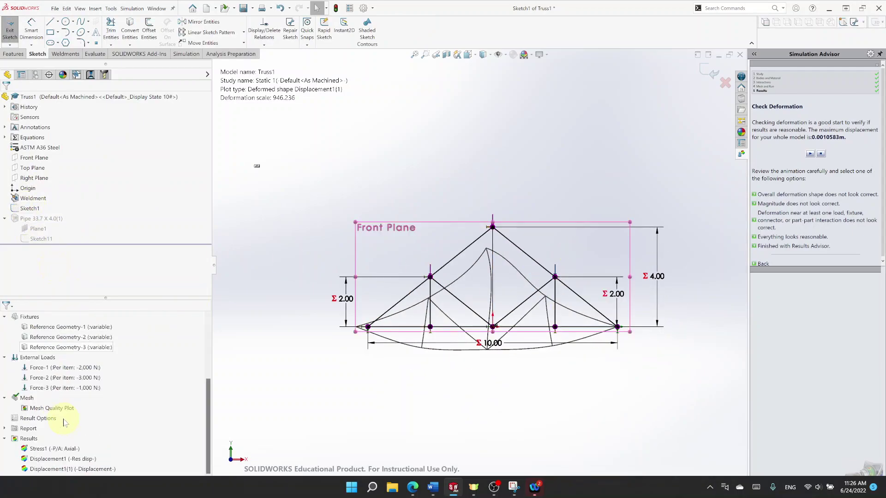
pyautogui.doubleClick(44, 449)
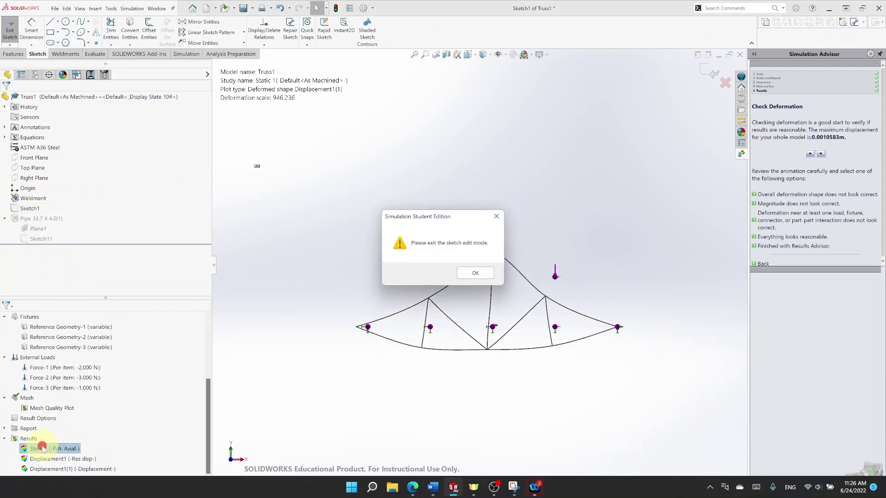
pyautogui.click(475, 274)
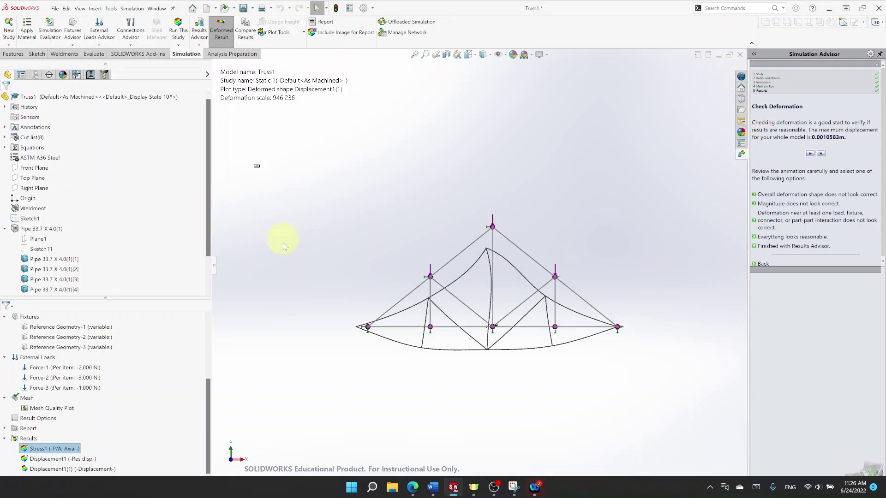
# - Dismiss the Displacement1 plot options and select Sketch1 to examine its dimensions over the deformed shape
pyautogui.rightClick(55, 460)
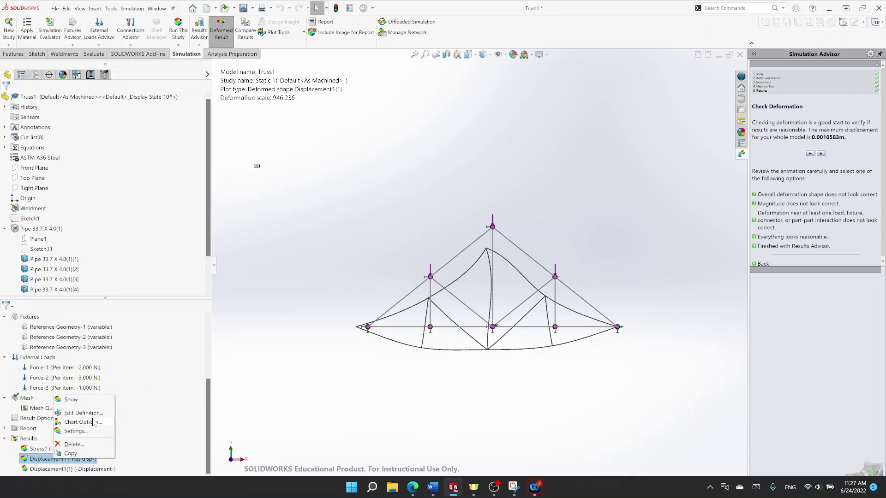
pyautogui.click(307, 352)
pyautogui.scroll(-2, 531, 292)
pyautogui.scroll(-2, 395, 246)
pyautogui.scroll(-3, 395, 246)
pyautogui.scroll(-2, 406, 312)
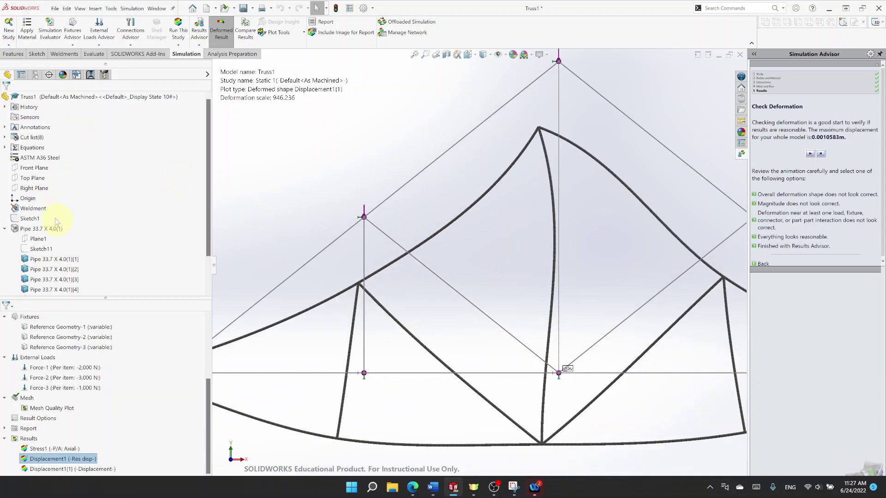
pyautogui.click(33, 220)
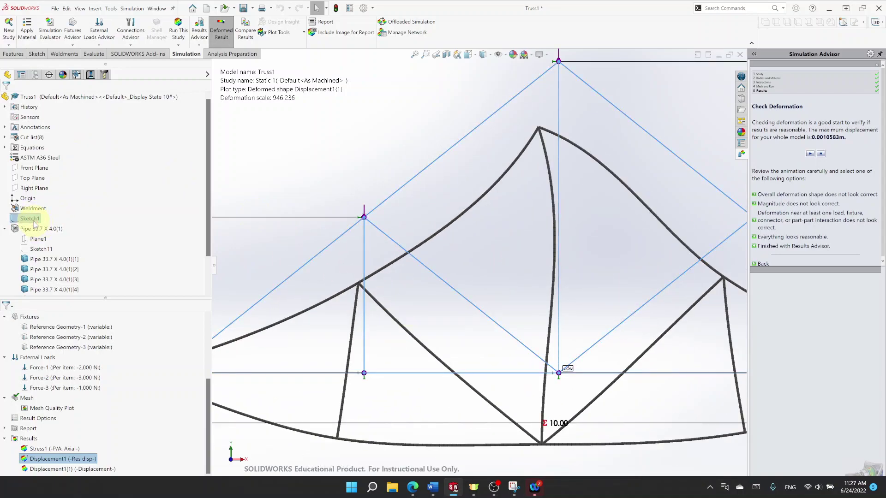
pyautogui.scroll(3, 389, 255)
pyautogui.scroll(-2, 559, 361)
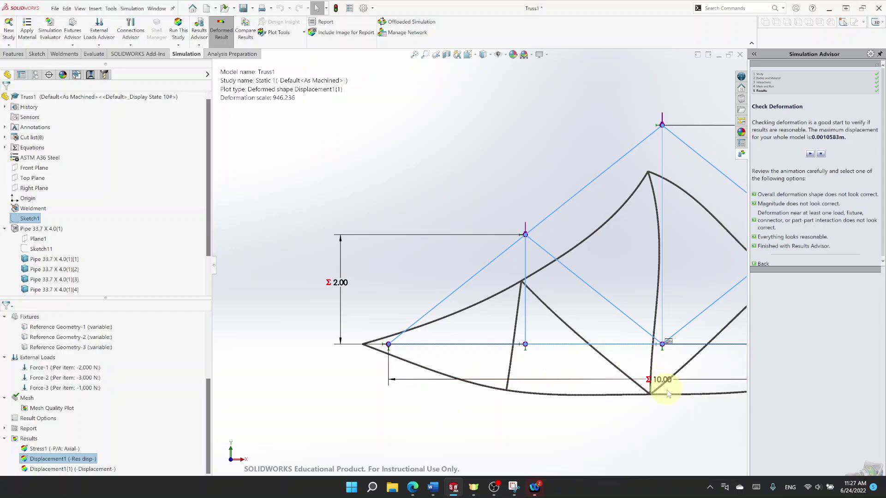
pyautogui.scroll(2, 678, 358)
pyautogui.scroll(-2, 678, 277)
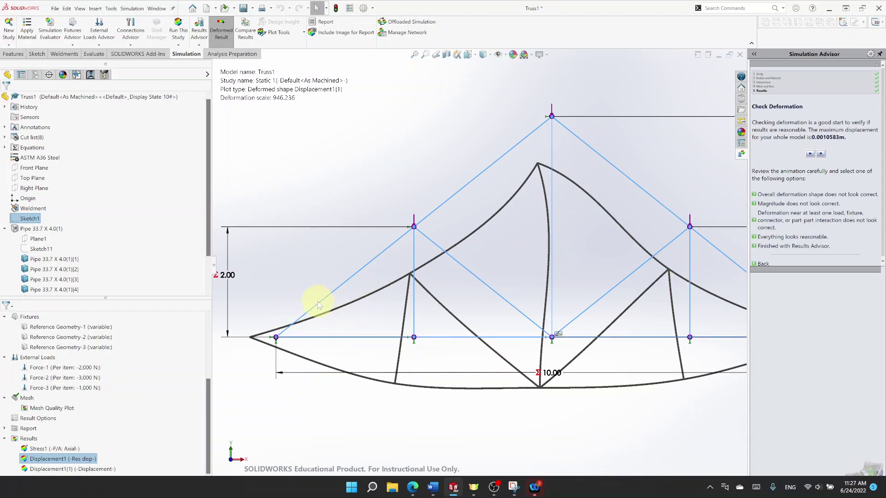
# - Start Measure and pick the left sloping top chord and the bottom chord to measure between them
pyautogui.click(14, 54)
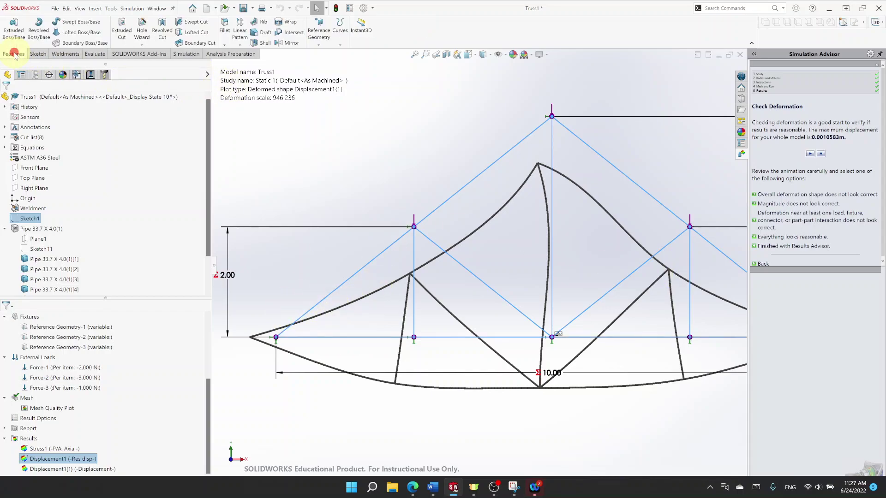
pyautogui.click(95, 54)
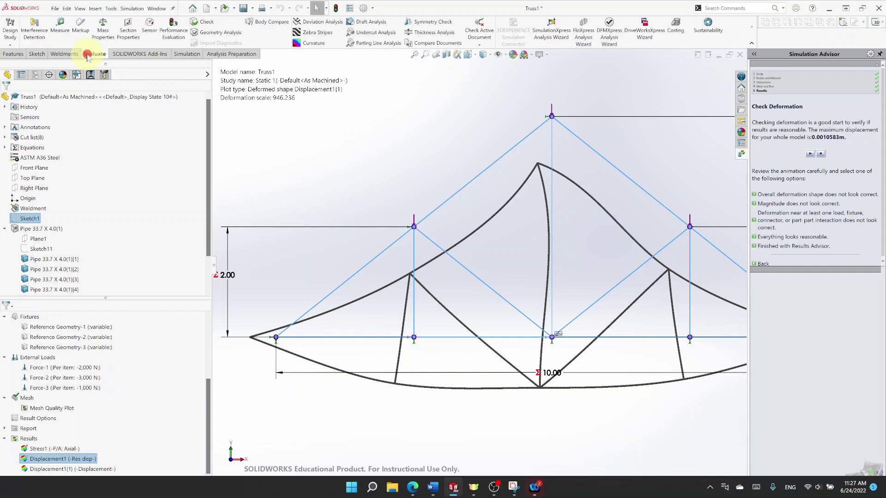
pyautogui.click(60, 25)
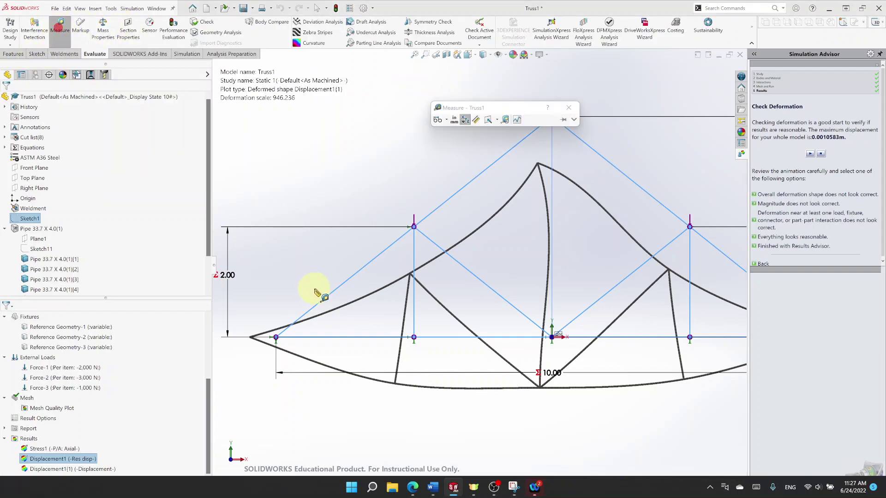
pyautogui.click(323, 301)
pyautogui.click(342, 339)
pyautogui.press('f')
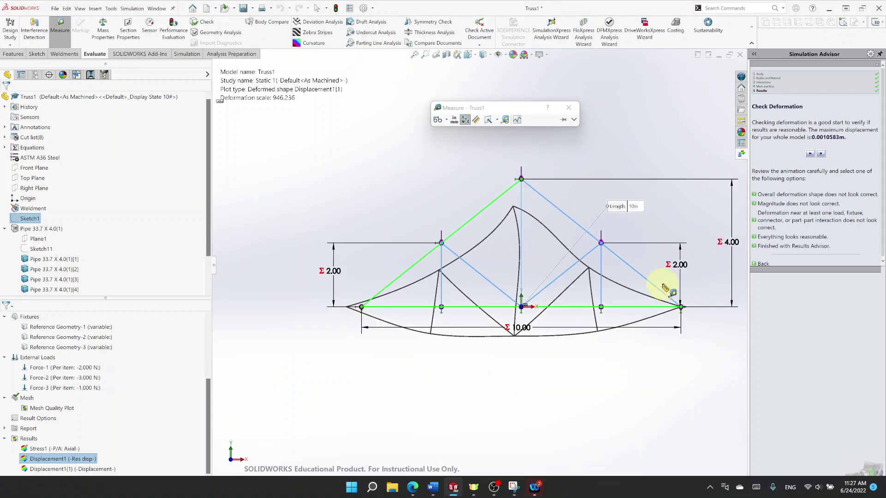
pyautogui.scroll(-2, 682, 219)
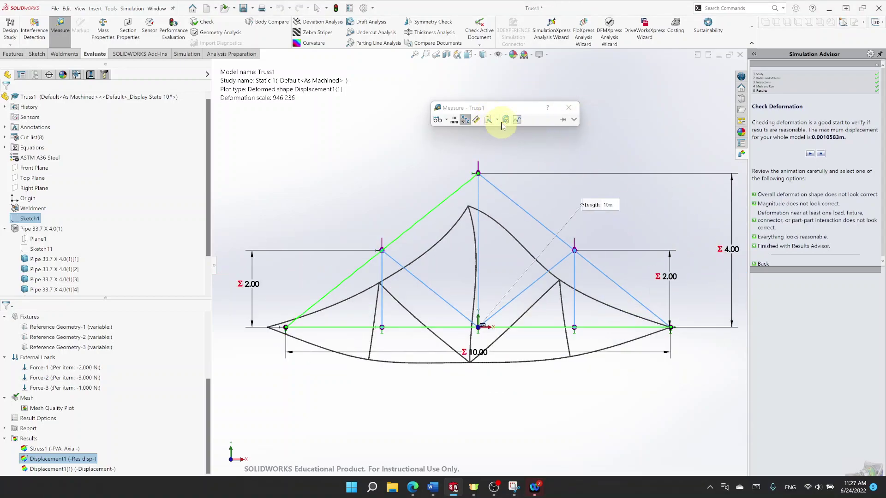
# - Explore the Measure options: enable point-to-point measuring, open the measurement history and turn off the XYZ components
pyautogui.click(446, 119)
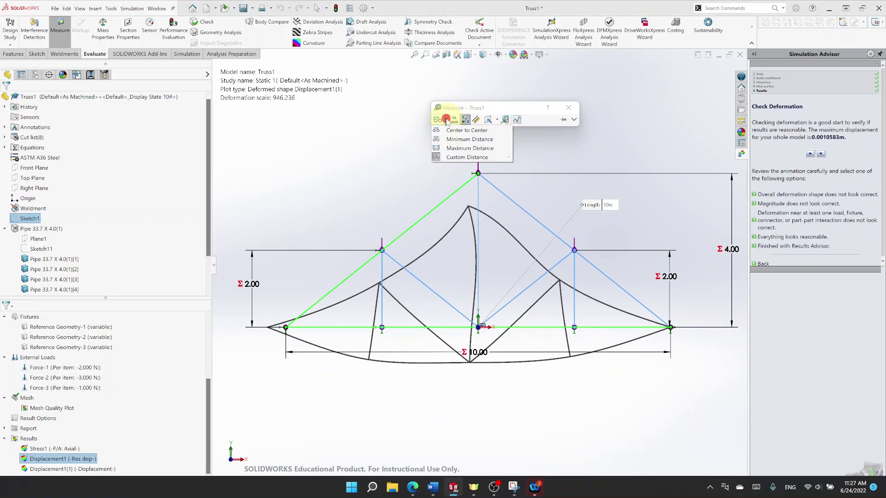
pyautogui.click(446, 120)
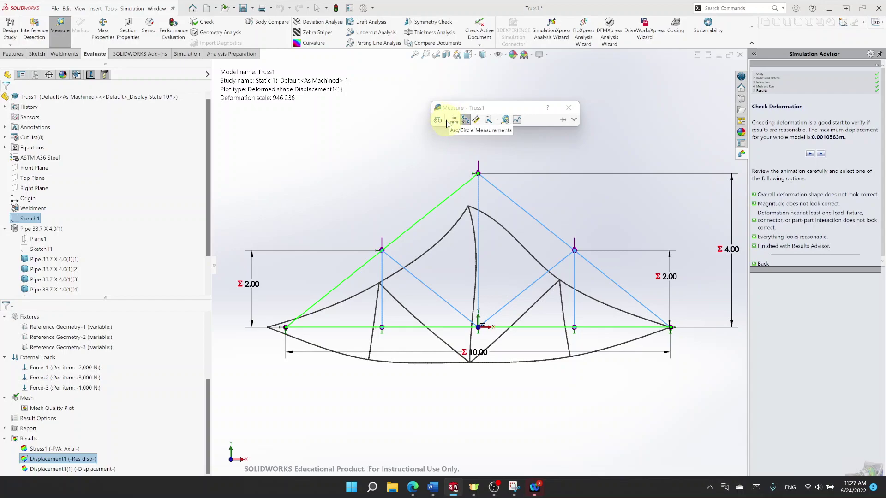
pyautogui.click(476, 120)
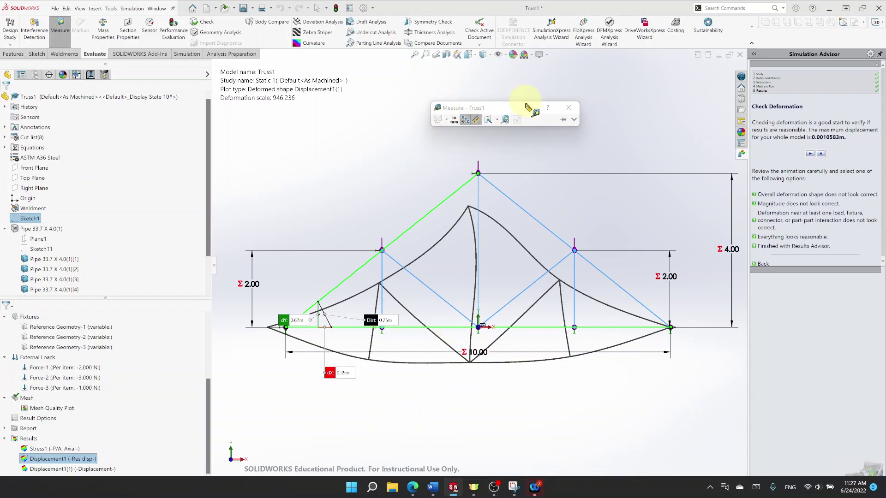
pyautogui.click(505, 120)
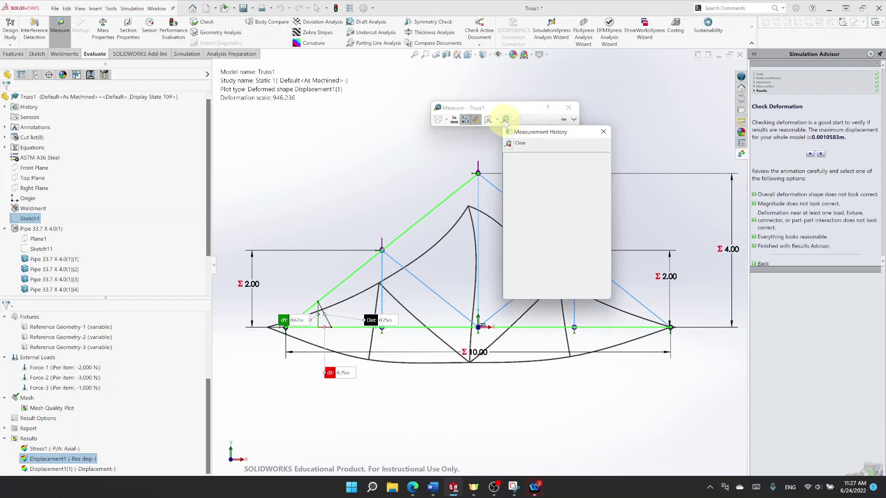
pyautogui.click(457, 120)
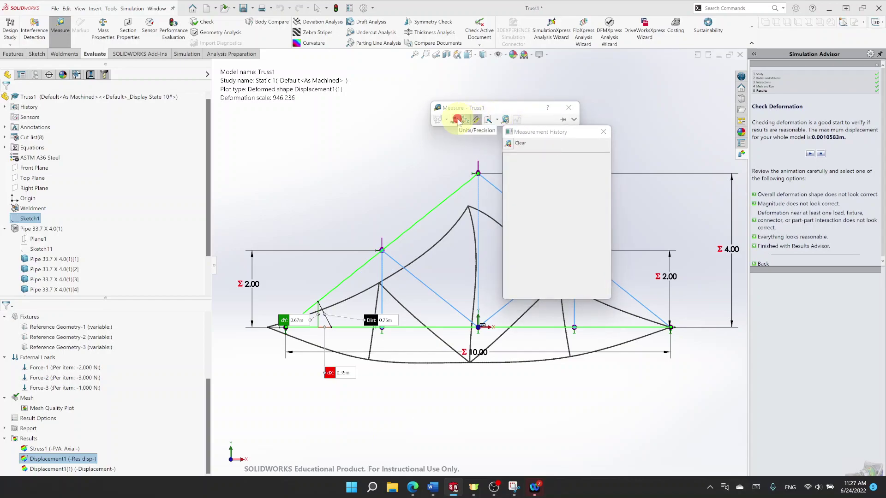
pyautogui.click(466, 120)
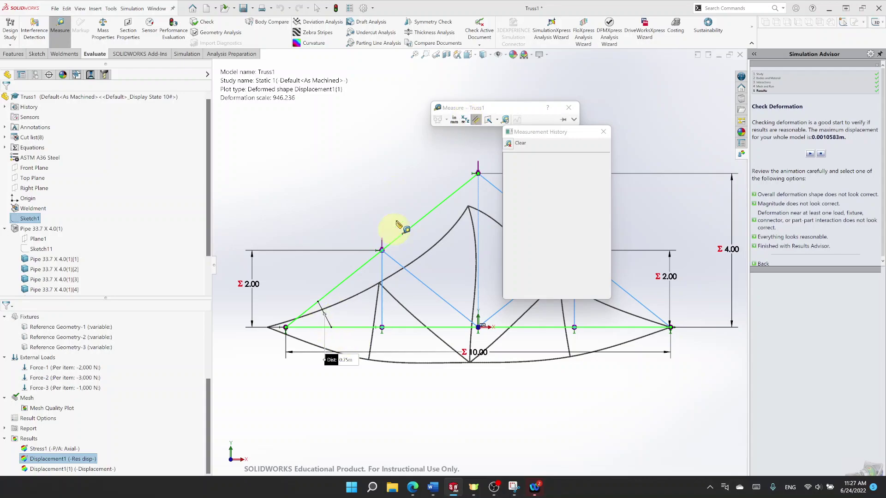
# - Measure again between the left sloping top chord and the bottom chord in point-to-point mode
pyautogui.scroll(1, 405, 343)
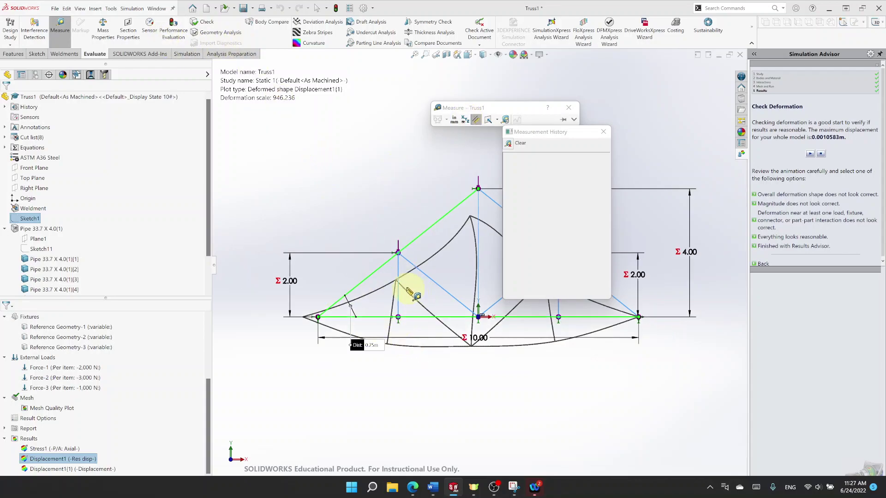
pyautogui.click(375, 277)
pyautogui.click(366, 316)
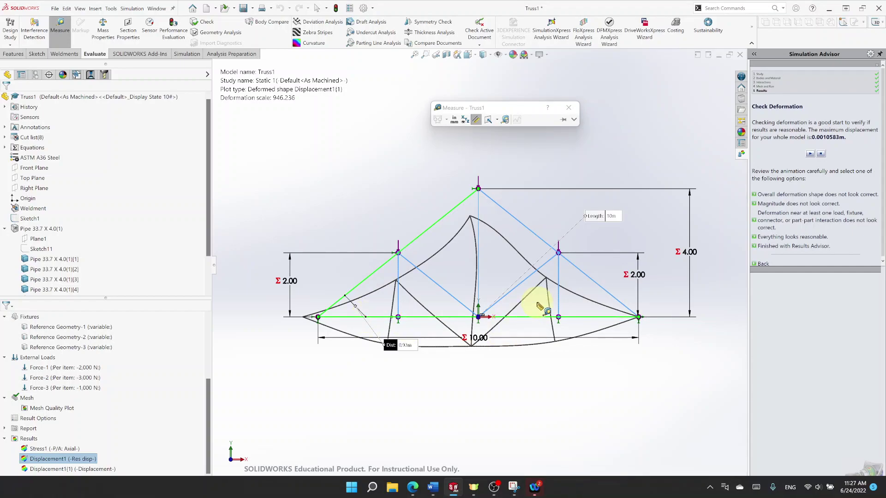
# - Create a drawing from the truss part on an A (ANSI) Landscape sheet with the sheet format displayed
pyautogui.click(447, 119)
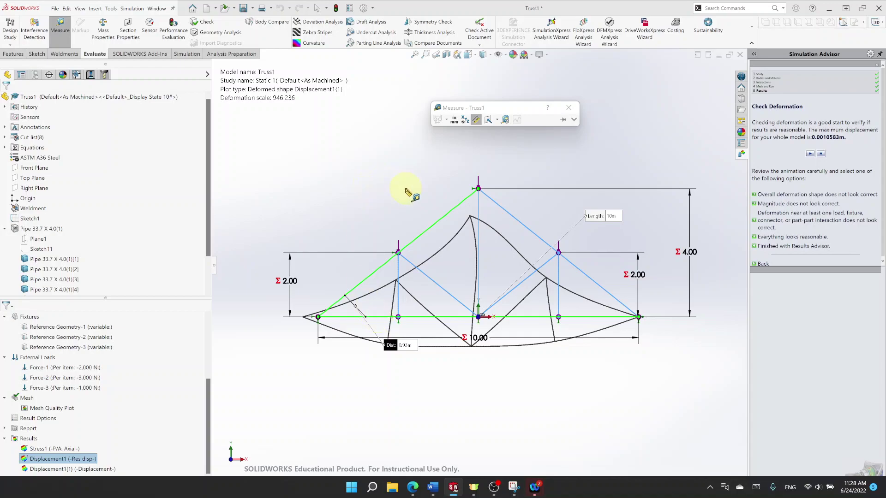
pyautogui.click(57, 8)
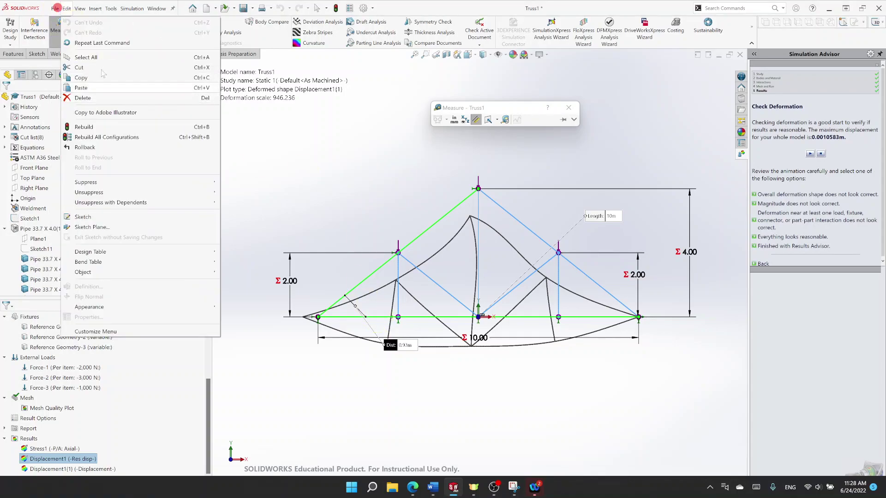
pyautogui.click(55, 9)
pyautogui.click(80, 78)
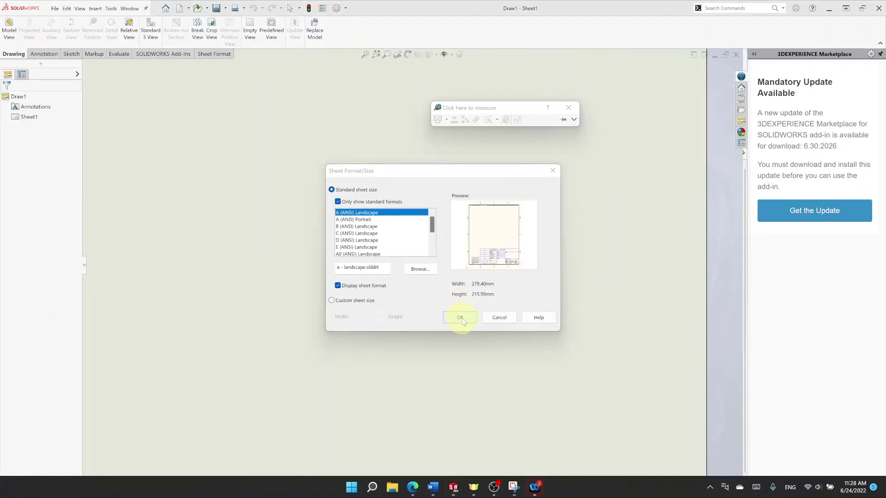
pyautogui.click(461, 318)
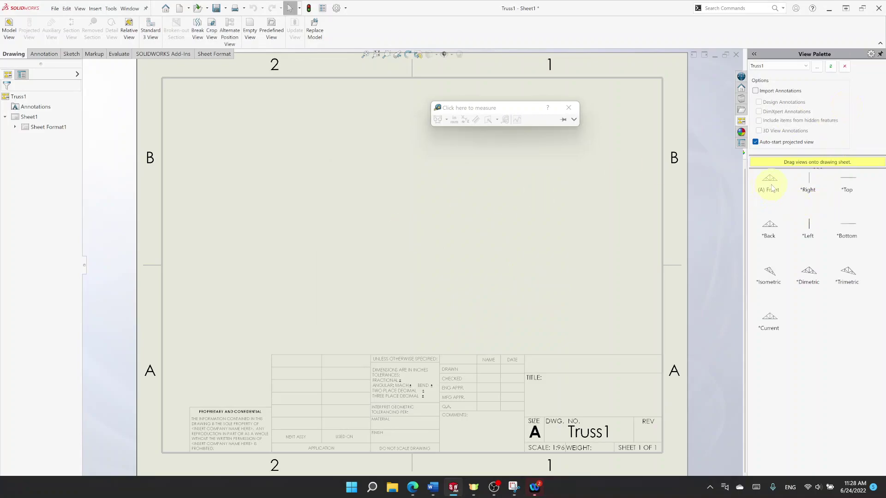
# - Place the truss's front view on the upper part of the sheet without adding any projected views
pyautogui.moveTo(771, 187)
pyautogui.mouseDown()
pyautogui.moveTo(390, 216)
pyautogui.moveTo(399, 237)
pyautogui.mouseUp()
pyautogui.moveTo(768, 182)
pyautogui.mouseDown()
pyautogui.moveTo(293, 247)
pyautogui.moveTo(382, 223)
pyautogui.mouseUp()
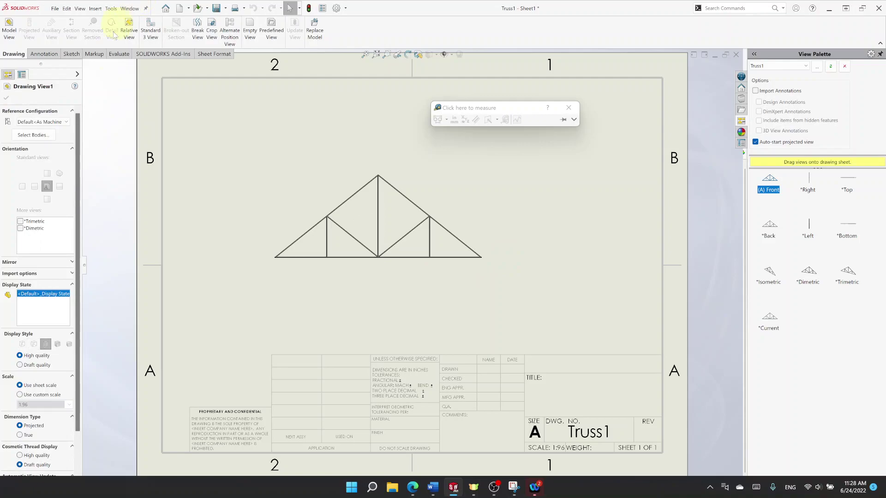
pyautogui.press('Escape')
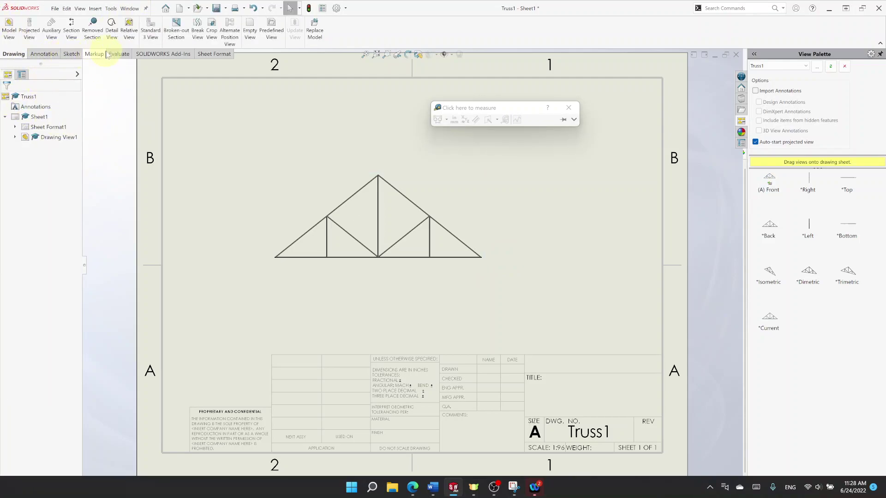
# - Dimension the angle between the left sloping top chord and the bottom chord with Smart Dimension, placing it inside the left triangle
pyautogui.click(71, 54)
pyautogui.click(12, 25)
pyautogui.scroll(-5, 314, 247)
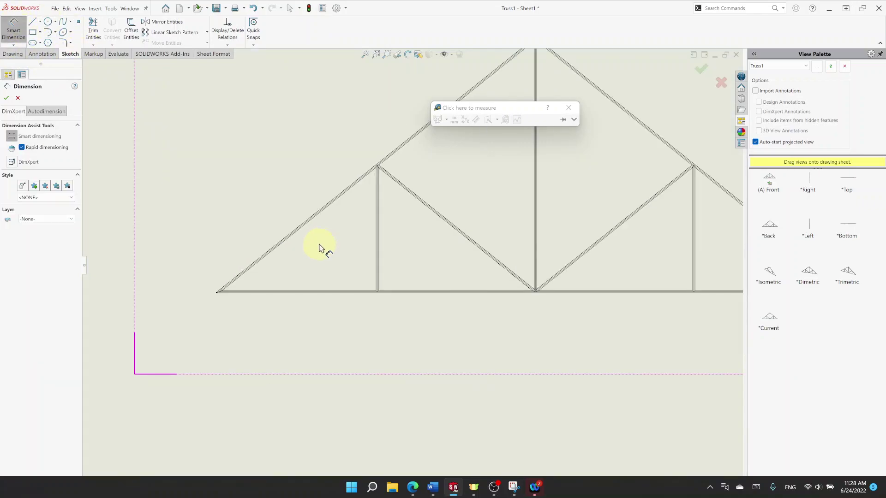
pyautogui.click(278, 248)
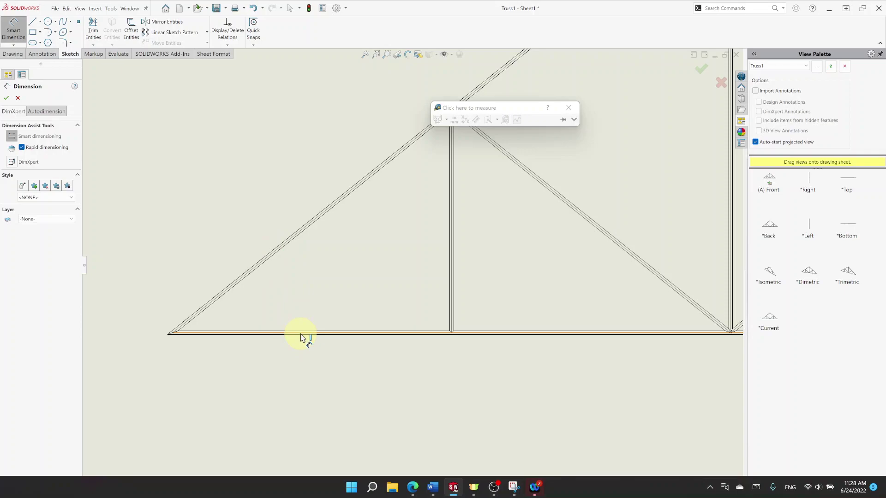
pyautogui.click(251, 333)
pyautogui.click(258, 264)
pyautogui.click(365, 269)
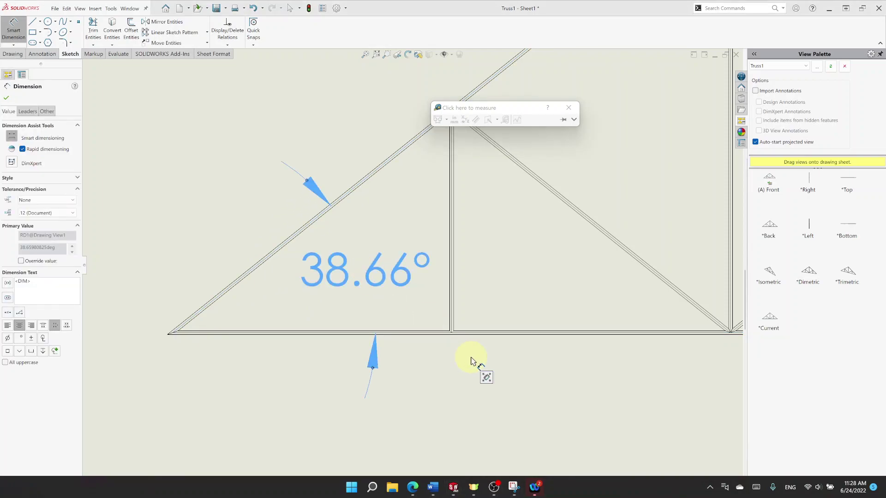
# - Examine the truss joints in the drawing view up close, including where the left vertical and diagonal meet the top chord
pyautogui.scroll(3, 573, 326)
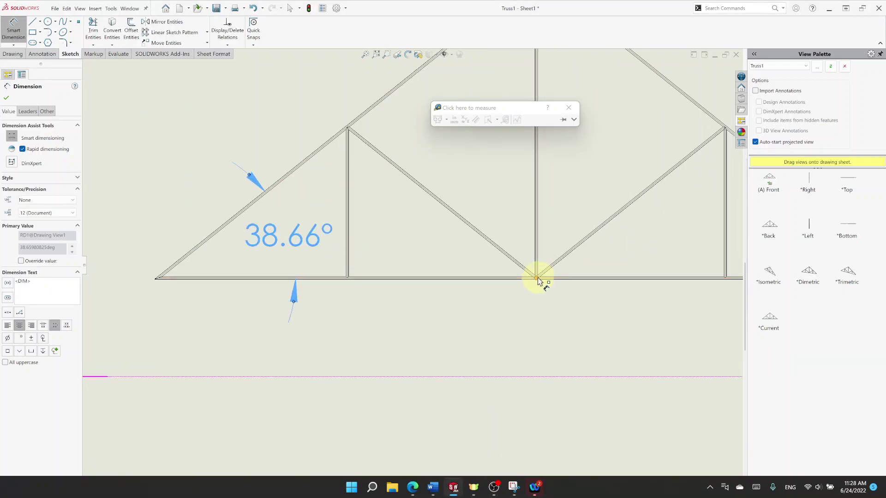
pyautogui.scroll(2, 362, 231)
pyautogui.scroll(-5, 372, 188)
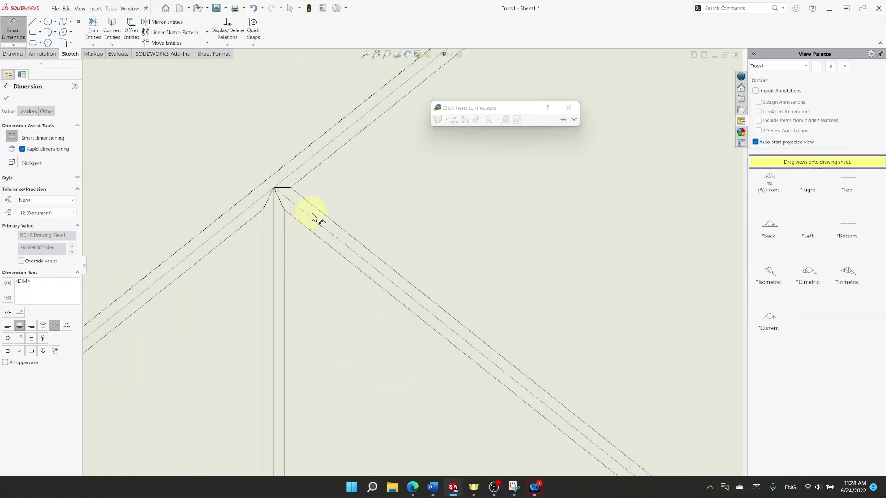
pyautogui.scroll(4, 683, 375)
pyautogui.scroll(-5, 444, 316)
pyautogui.scroll(-3, 444, 317)
pyautogui.scroll(5, 529, 202)
pyautogui.scroll(3, 270, 196)
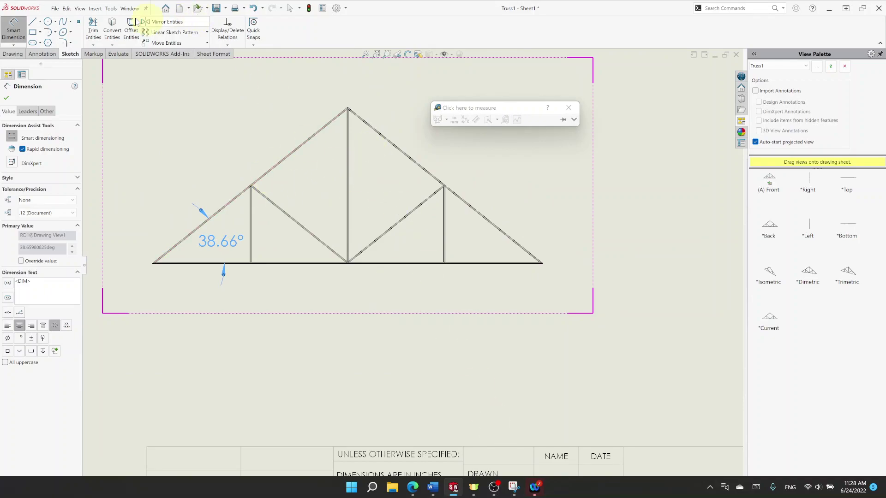
# - Switch from the drawing back to the open Truss1 part document
pyautogui.click(114, 9)
pyautogui.moveTo(135, 15)
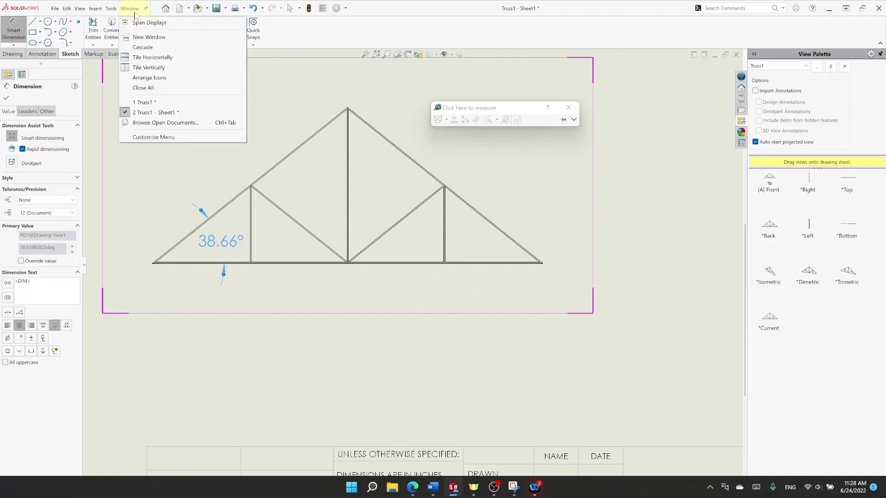
pyautogui.click(154, 102)
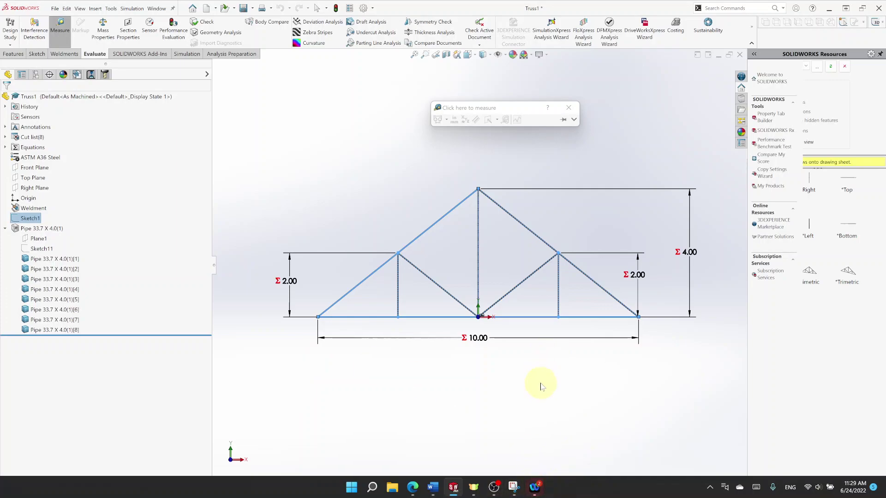
# - Switch to Word to review the simulation report from Beam Forces back to Loads and Fixtures and Material Properties, and minimize it
pyautogui.moveTo(430, 490)
pyautogui.click(526, 437)
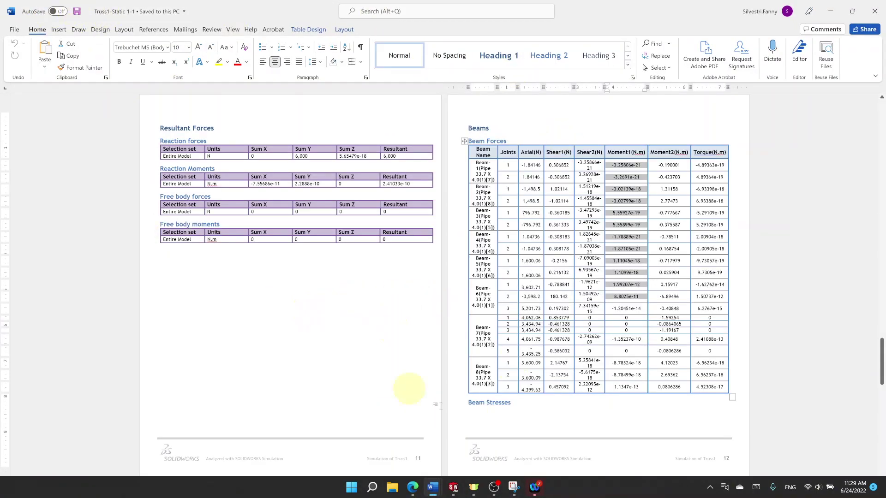
pyautogui.scroll(4, 621, 364)
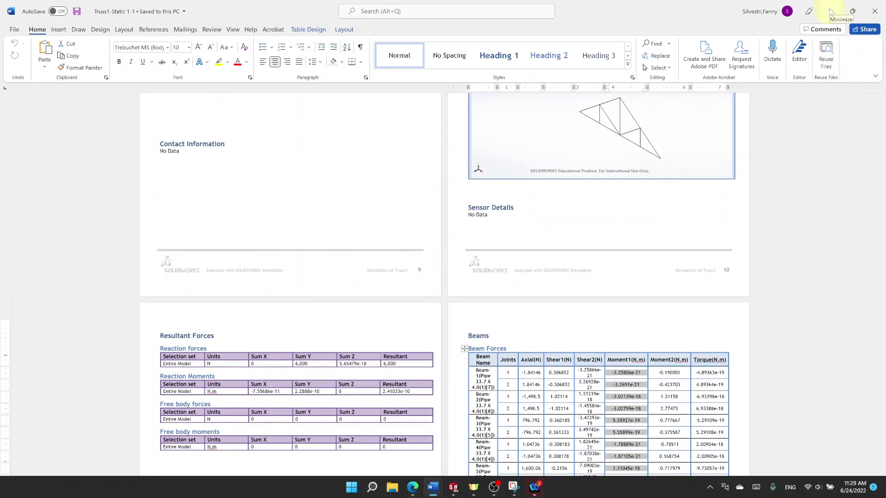
pyautogui.scroll(2, 571, 197)
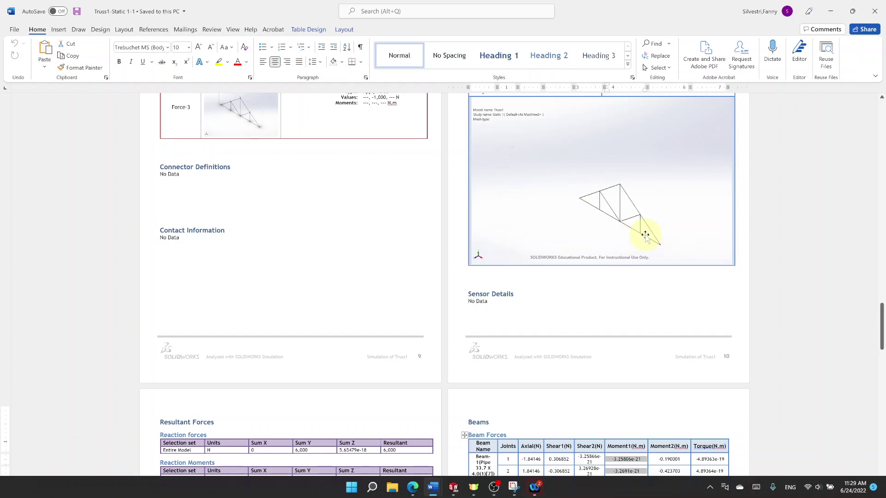
pyautogui.scroll(7, 646, 235)
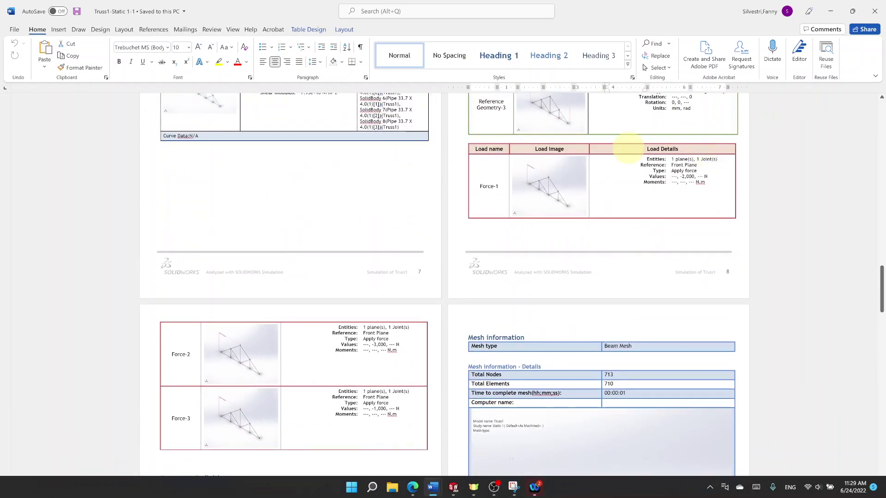
pyautogui.scroll(5, 569, 152)
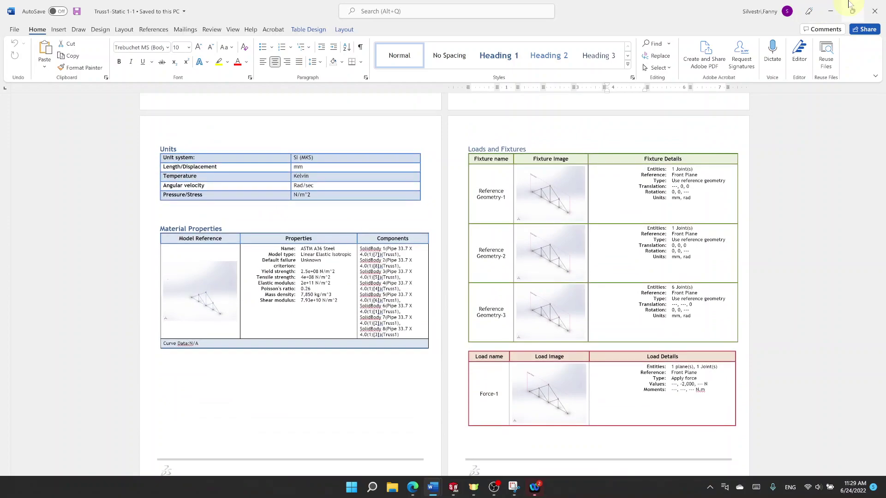
pyautogui.click(831, 11)
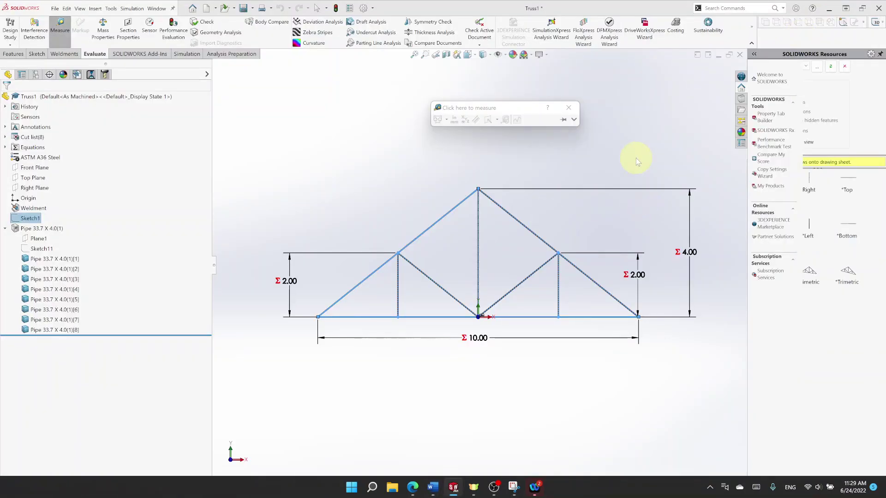